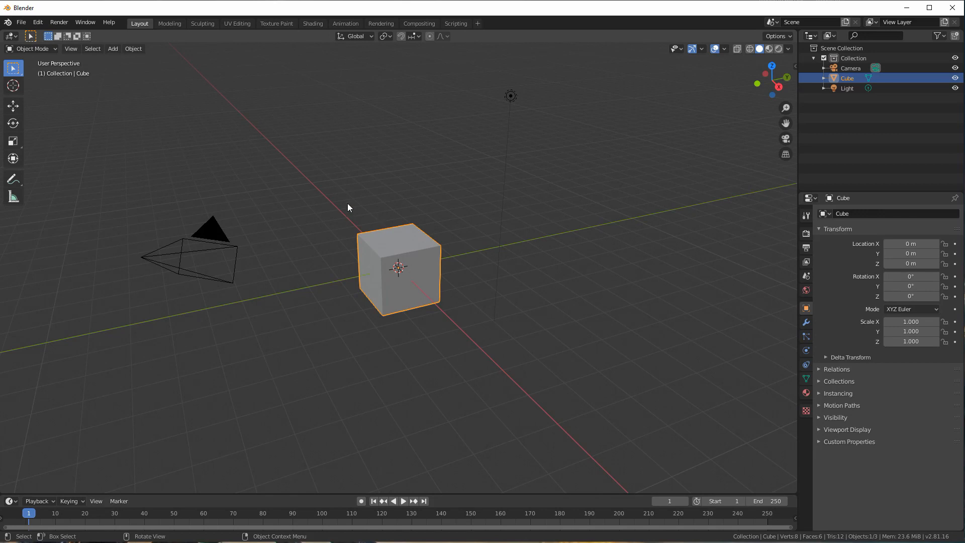
Delete the default cube and the light from the scene
key(x)
click(322, 206)
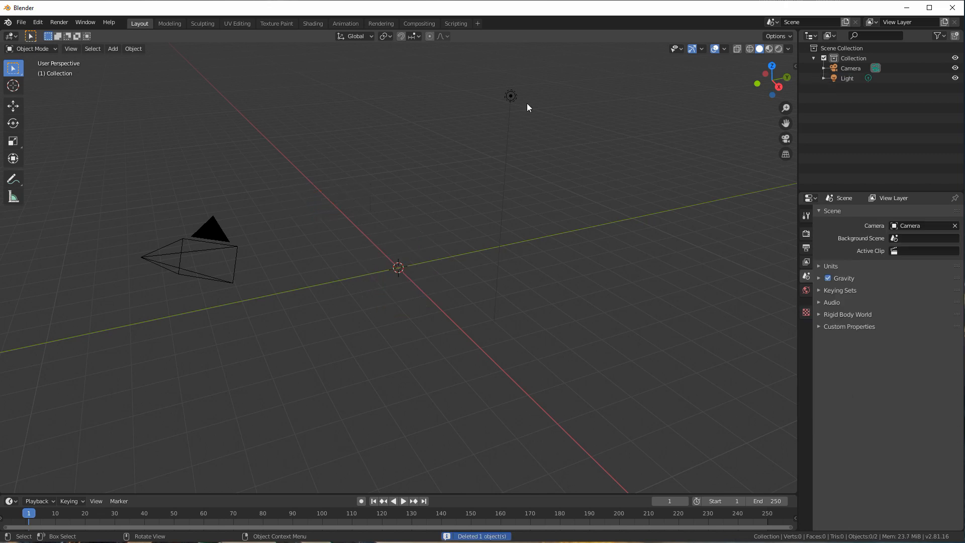
click(507, 100)
key(x)
click(504, 101)
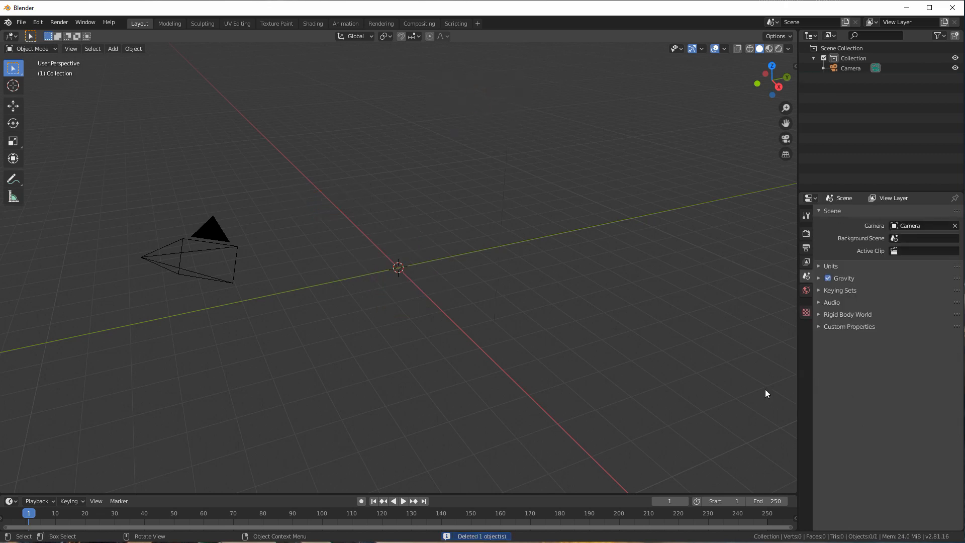
Assign an Environment Texture to the world background colour and load red_hill_curve_4k.hdr from the Desktop into it
click(806, 290)
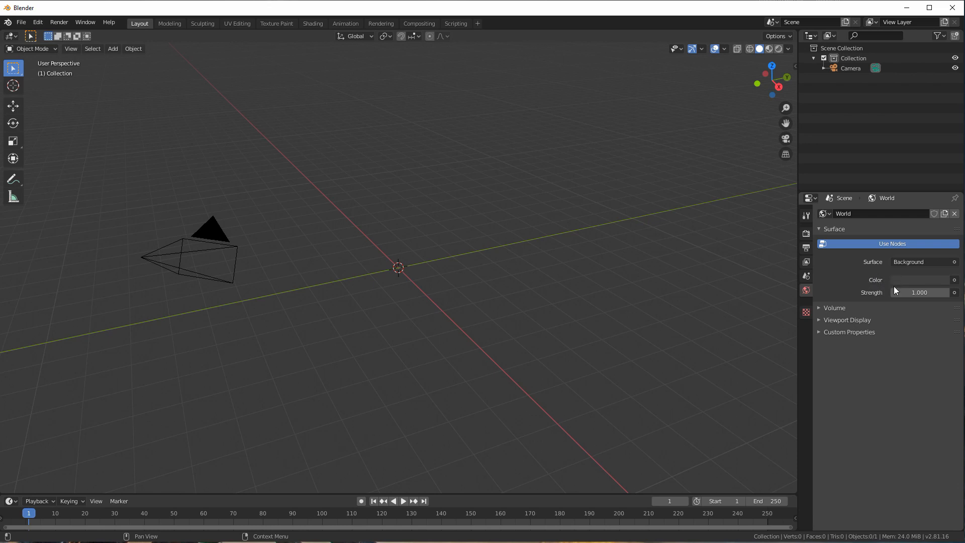
click(955, 280)
click(954, 280)
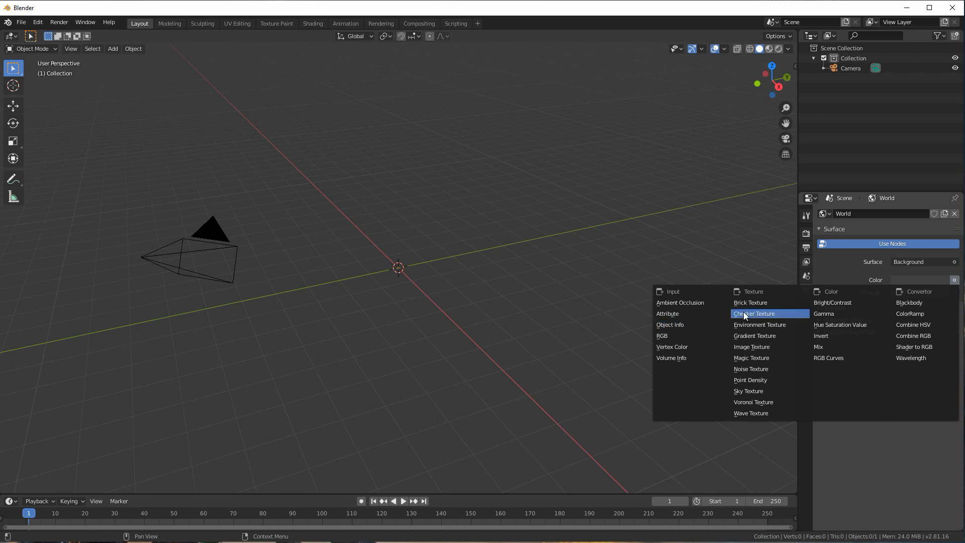
click(753, 326)
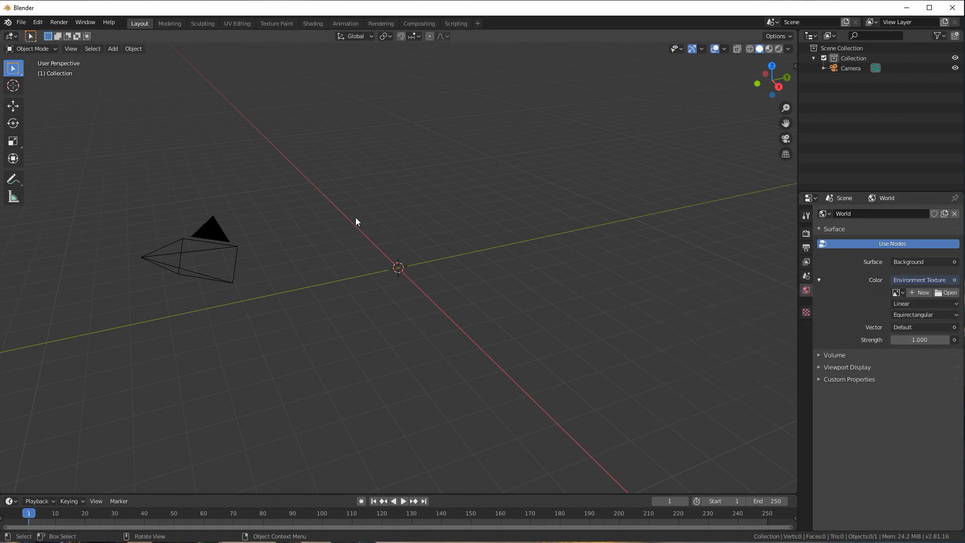
click(947, 292)
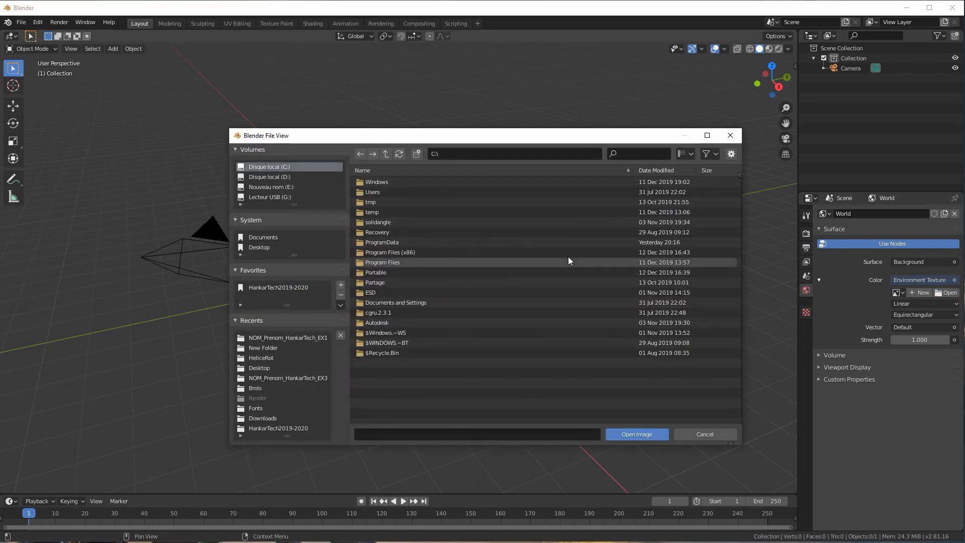
click(260, 247)
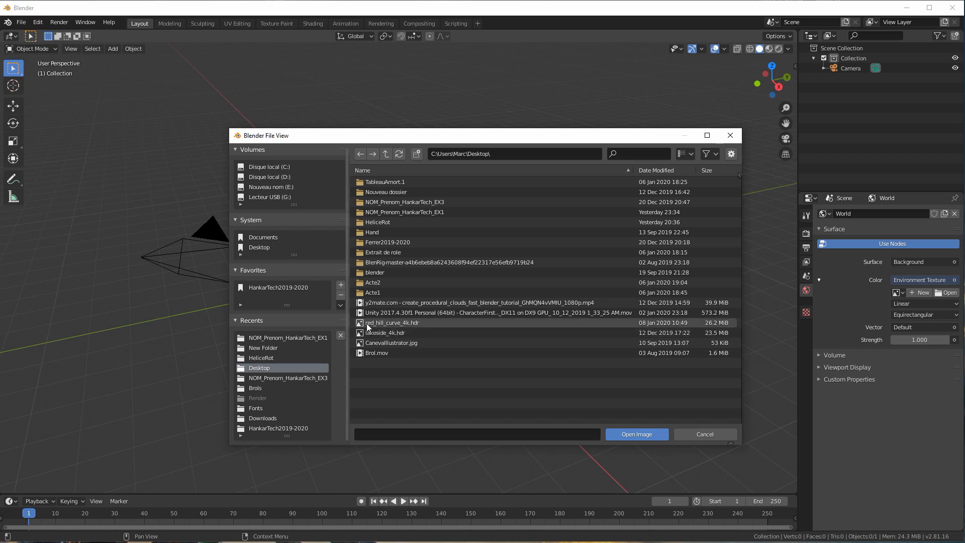
click(403, 322)
click(632, 439)
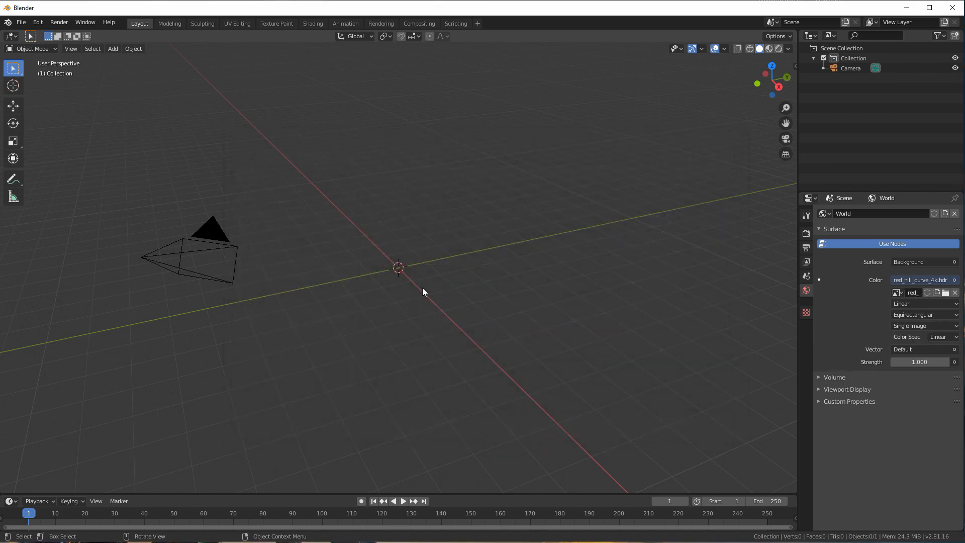
Clear the camera's rotation and location, and set its X rotation to 120°
click(223, 251)
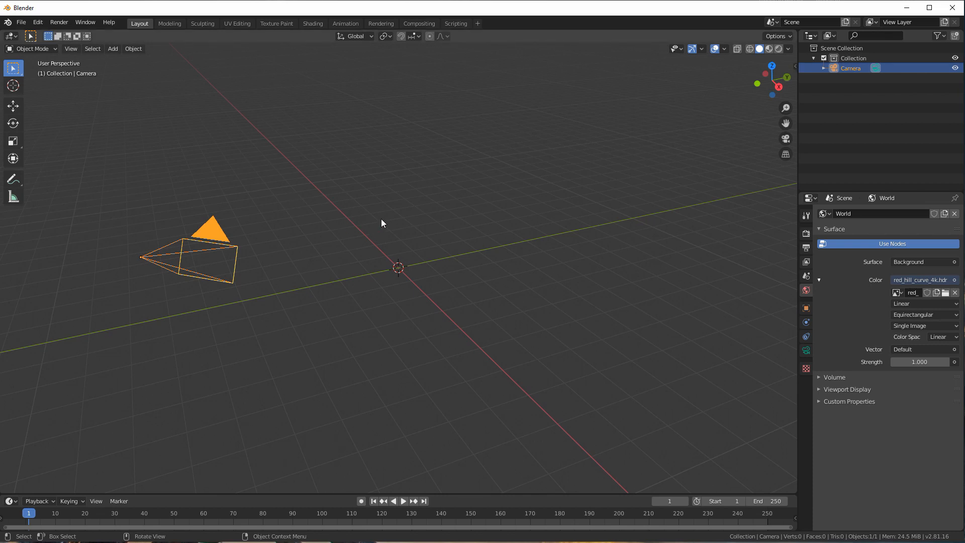
key(alt+r)
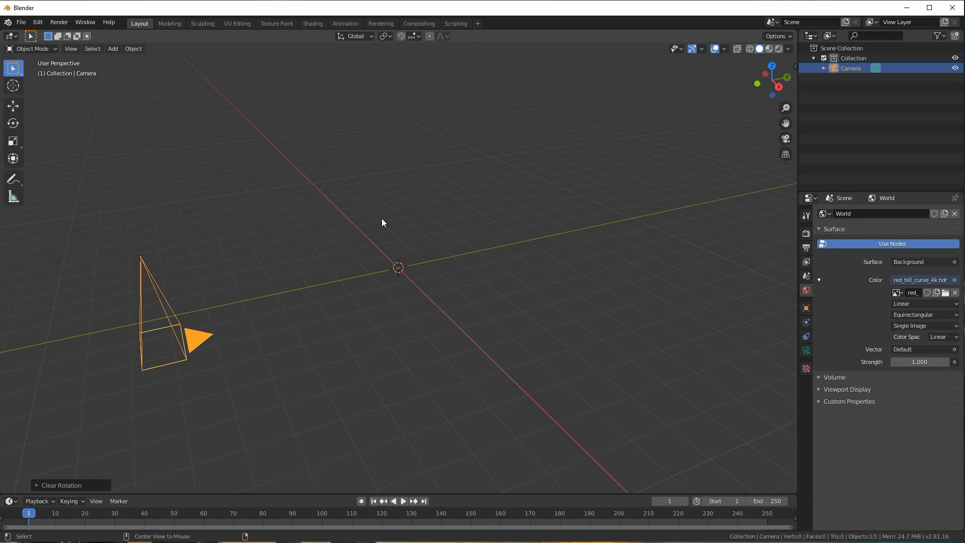
key(alt+g)
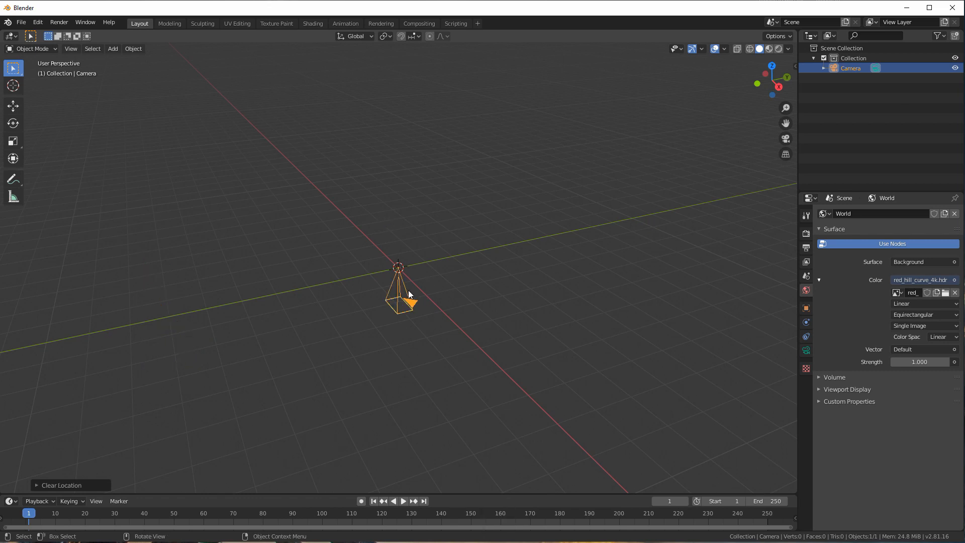
click(793, 65)
click(715, 127)
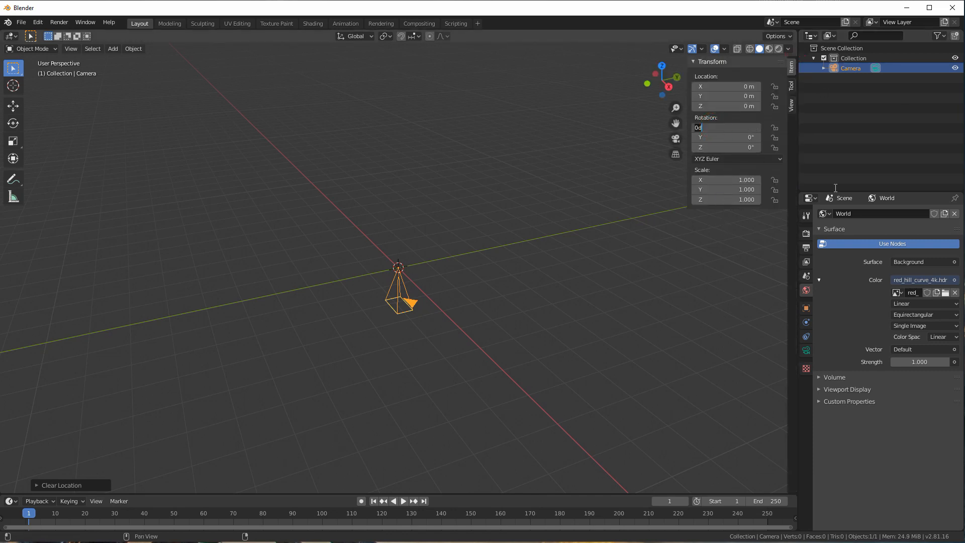
text(120)
key(Return)
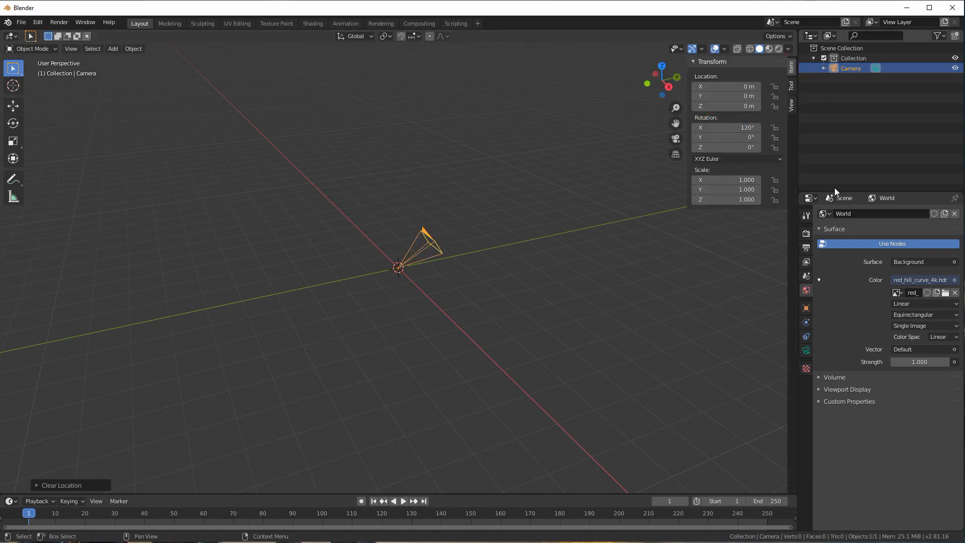
Display the viewport with rendered shading, inspect the environment around the camera and look through the camera
mouse_move(477, 260)
middle_down()
mouse_move(505, 234)
mouse_move(472, 264)
middle_up()
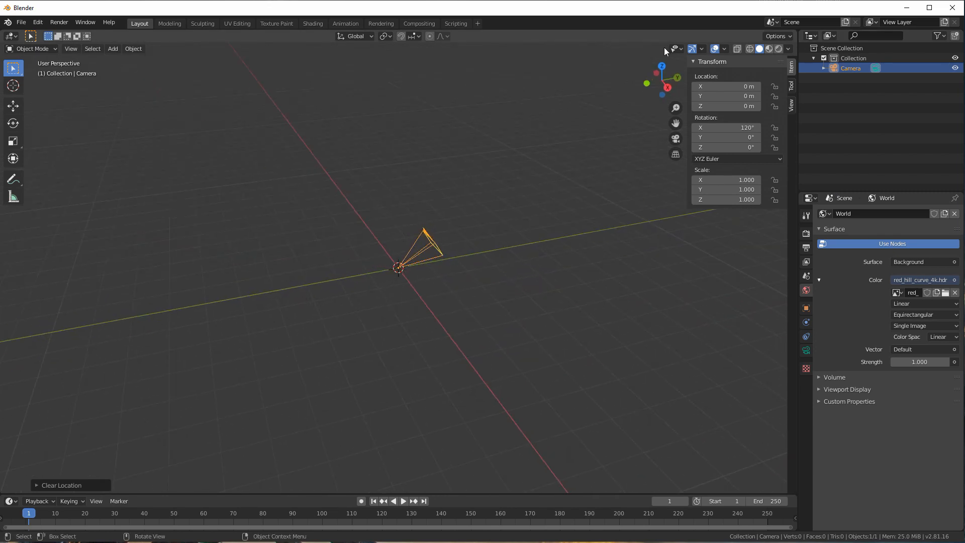
click(779, 49)
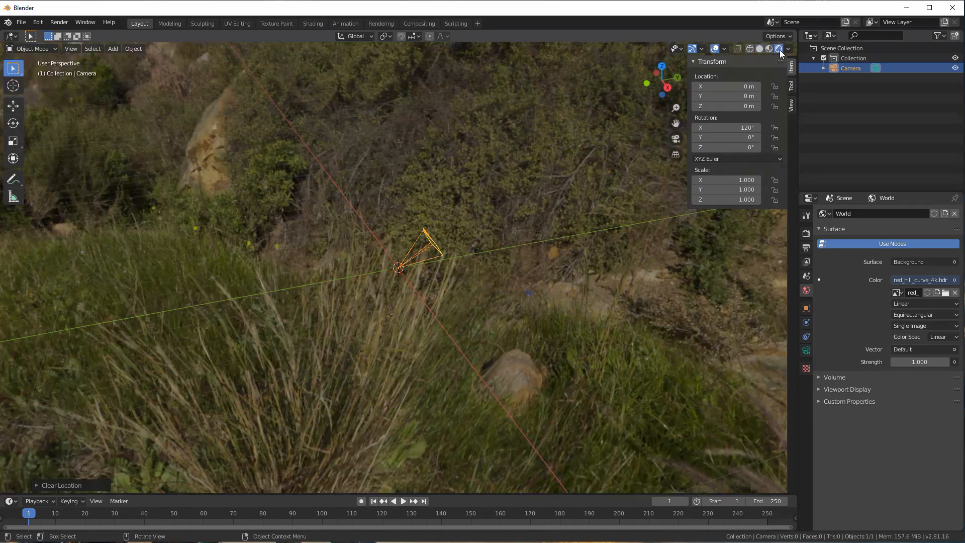
mouse_move(391, 212)
middle_down()
mouse_move(462, 192)
mouse_move(480, 160)
mouse_move(522, 141)
mouse_move(600, 168)
mouse_move(578, 220)
mouse_move(455, 218)
mouse_move(403, 181)
mouse_move(451, 189)
middle_up()
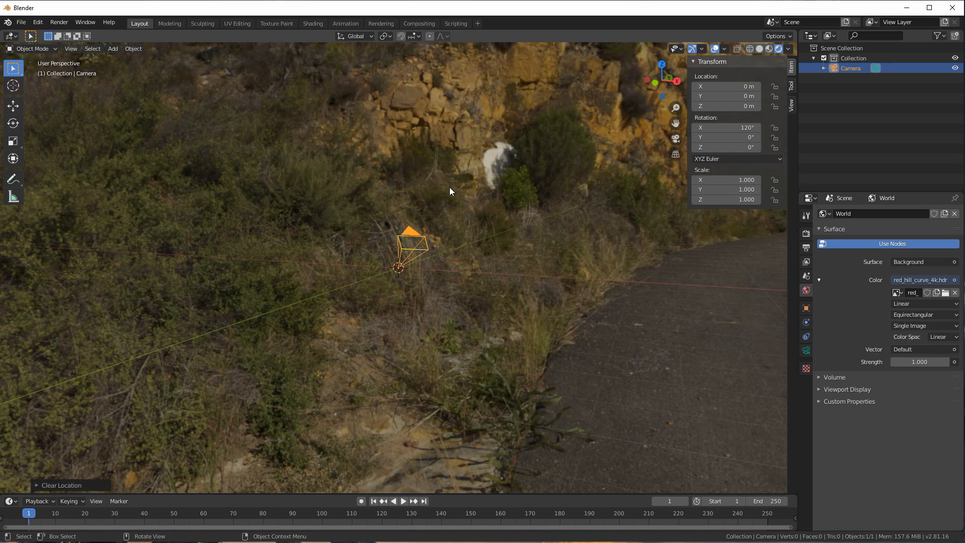
key(KP_0)
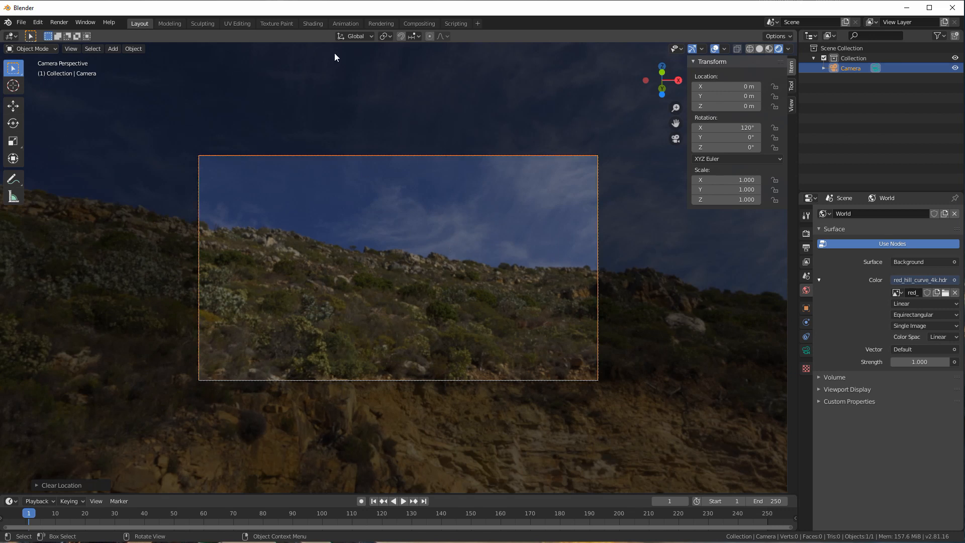
Switch to the Shading workspace and show its 3D viewport in rendered shading through the camera
click(310, 23)
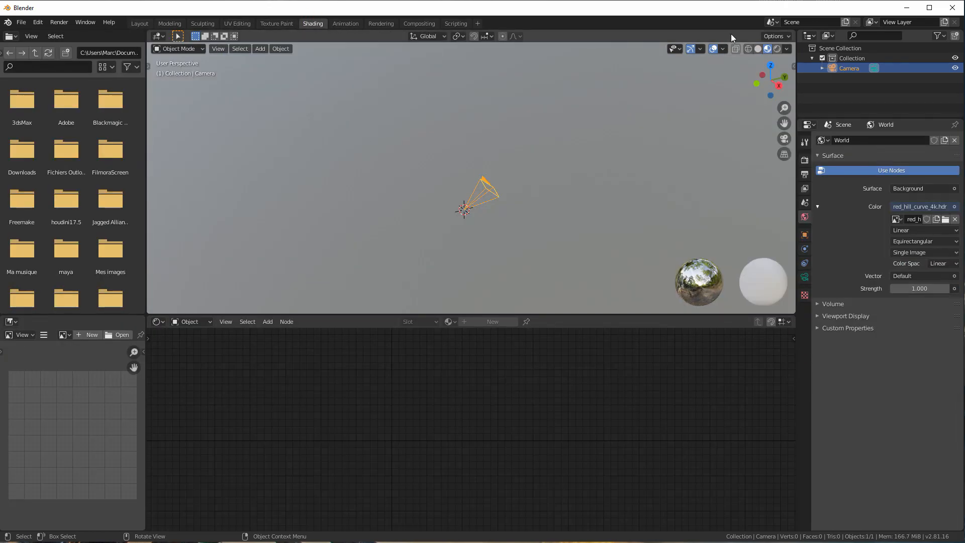
click(777, 48)
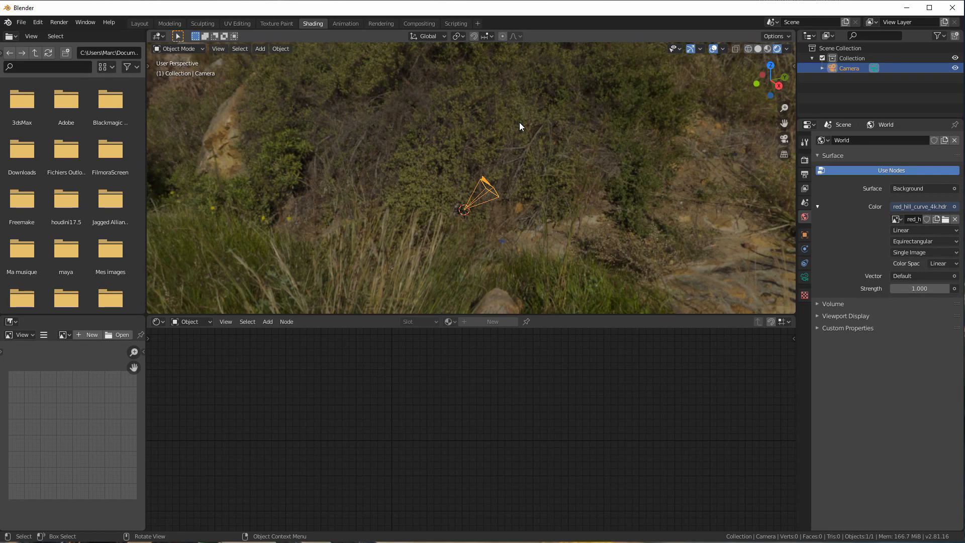
key(KP_0)
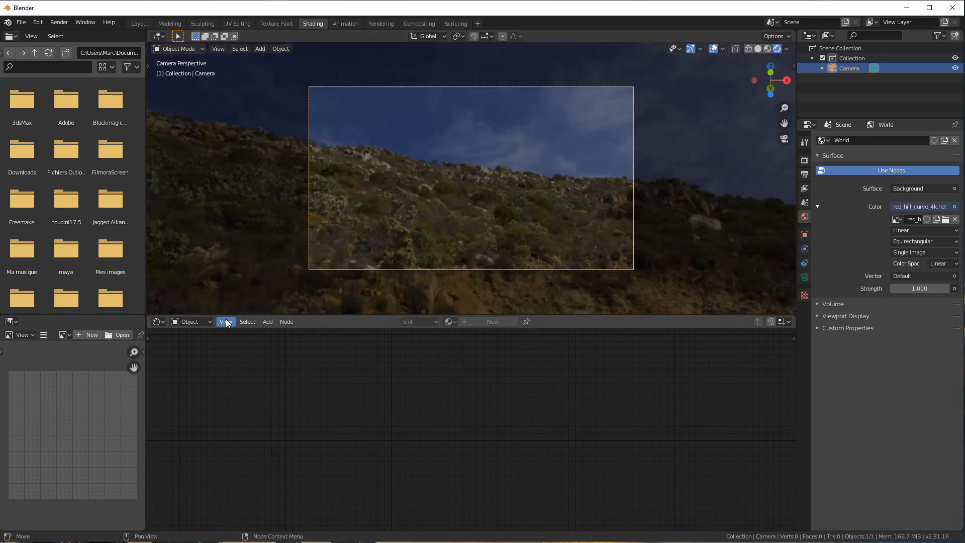
Show the World shader's node tree and move the environment texture node farther away from the Background node
click(190, 322)
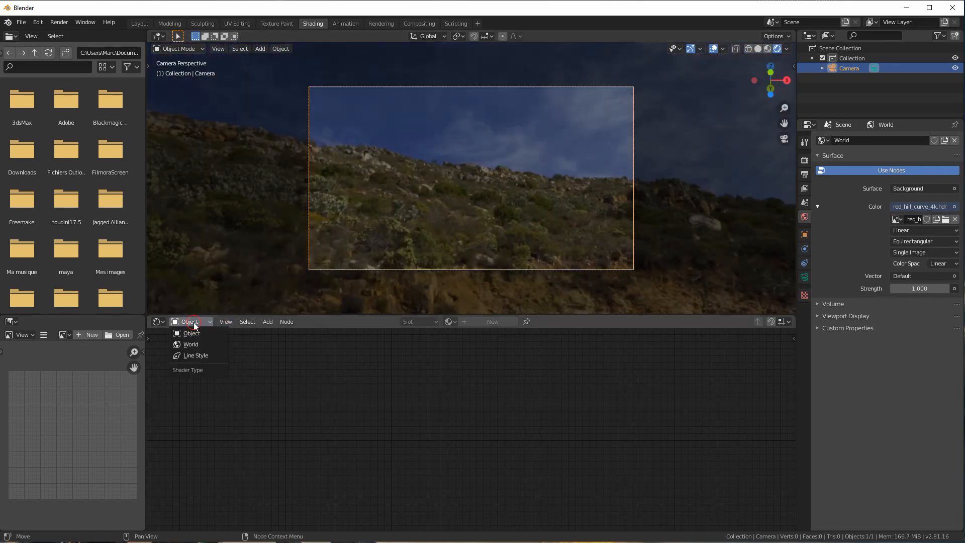
click(193, 347)
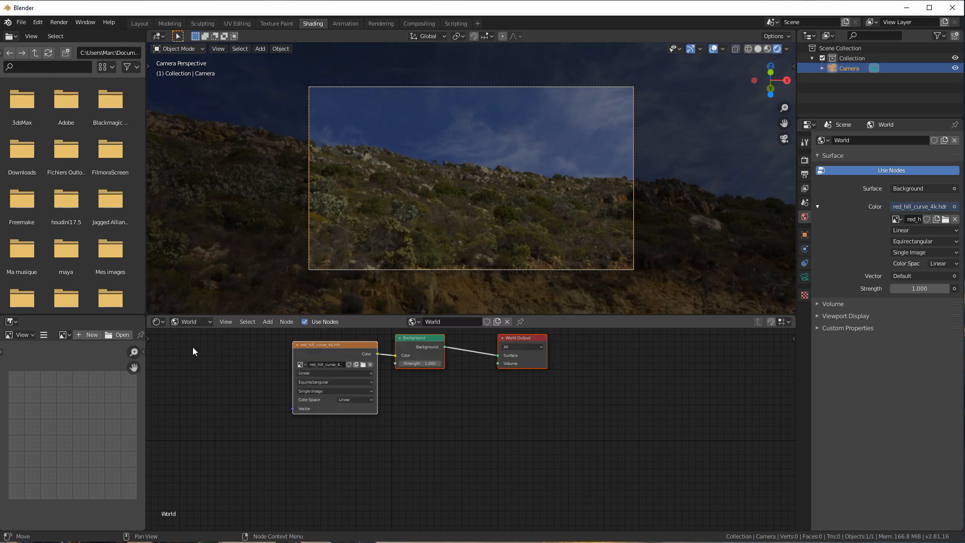
key(Home)
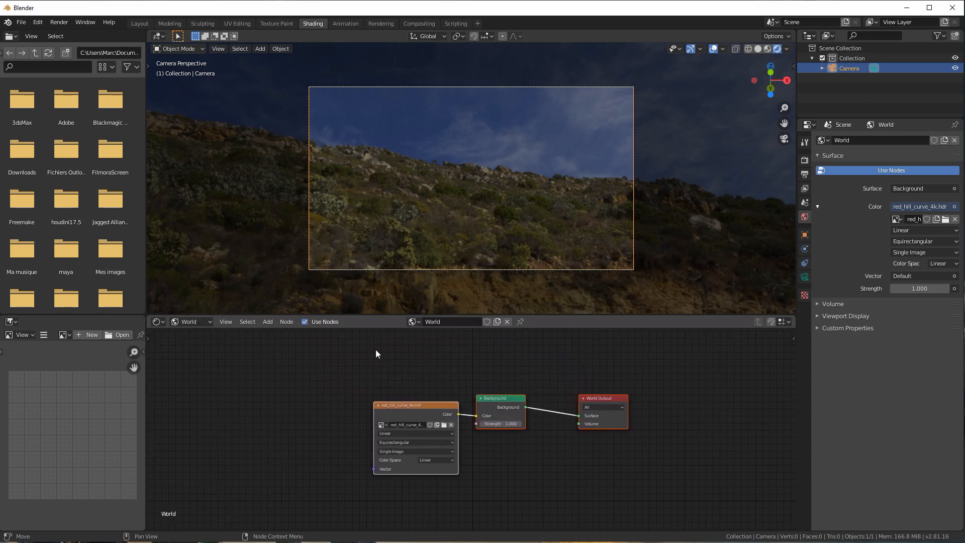
mouse_move(521, 400)
mouse_down()
mouse_move(537, 400)
mouse_move(523, 391)
mouse_up()
click(533, 365)
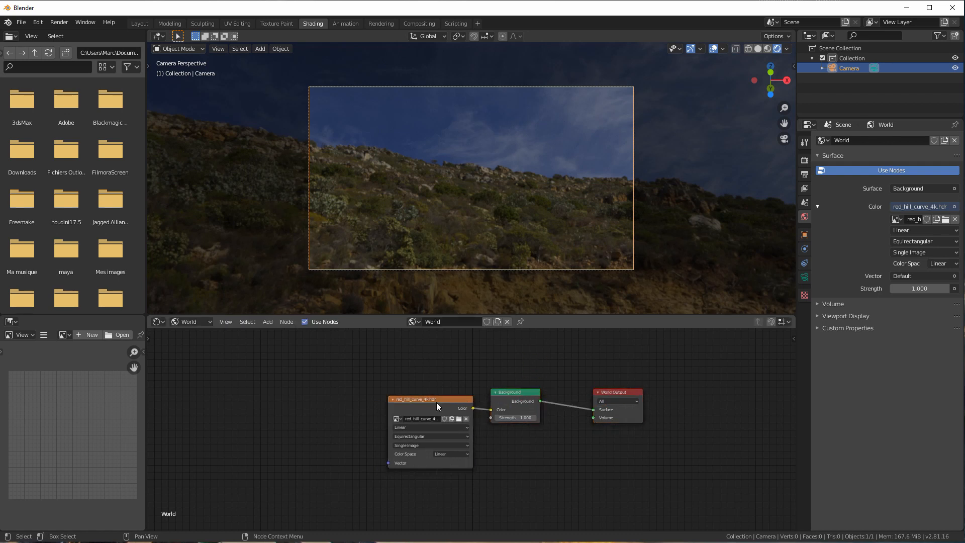
drag(443, 401, 392, 396)
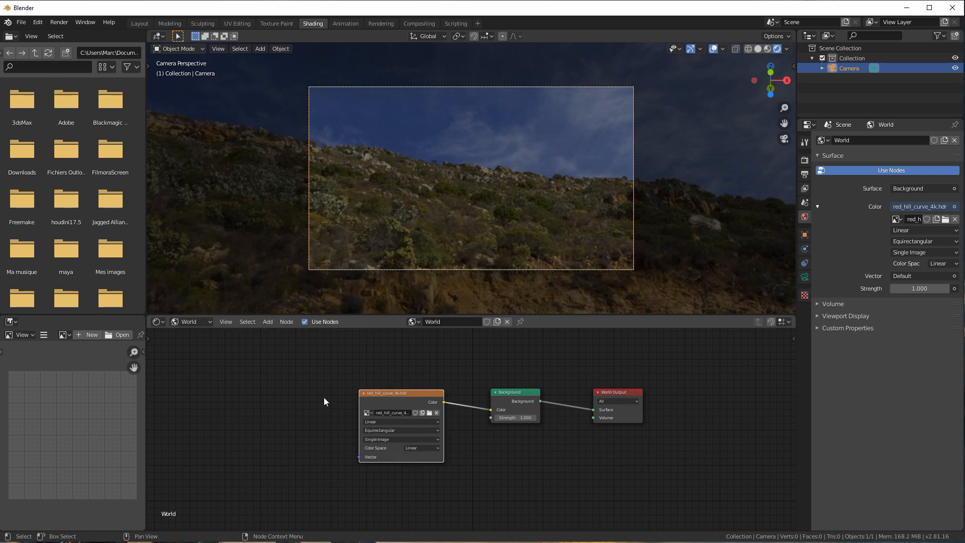
Search the add-on preferences for "node" to check whether Node Wrangler is enabled, and close the preferences
click(36, 23)
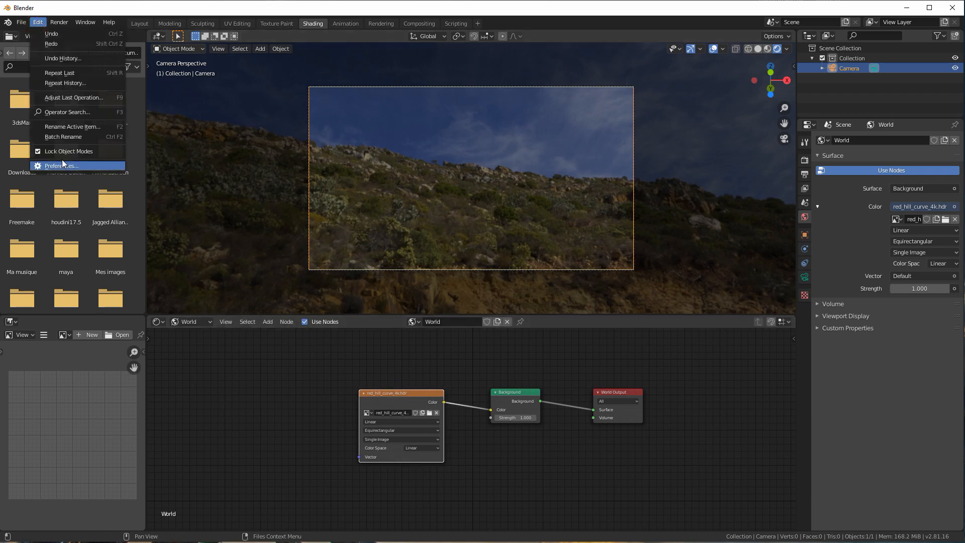
click(64, 166)
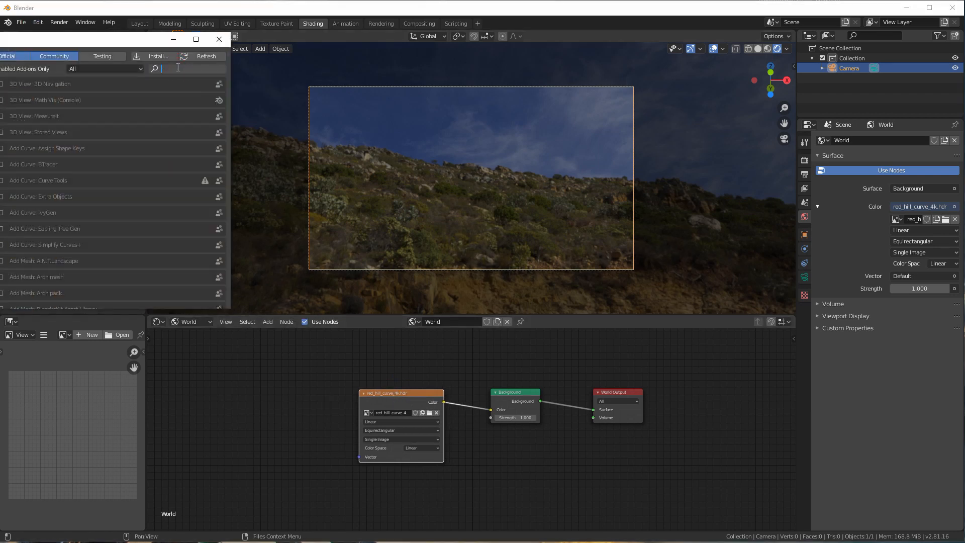
drag(130, 41, 253, 47)
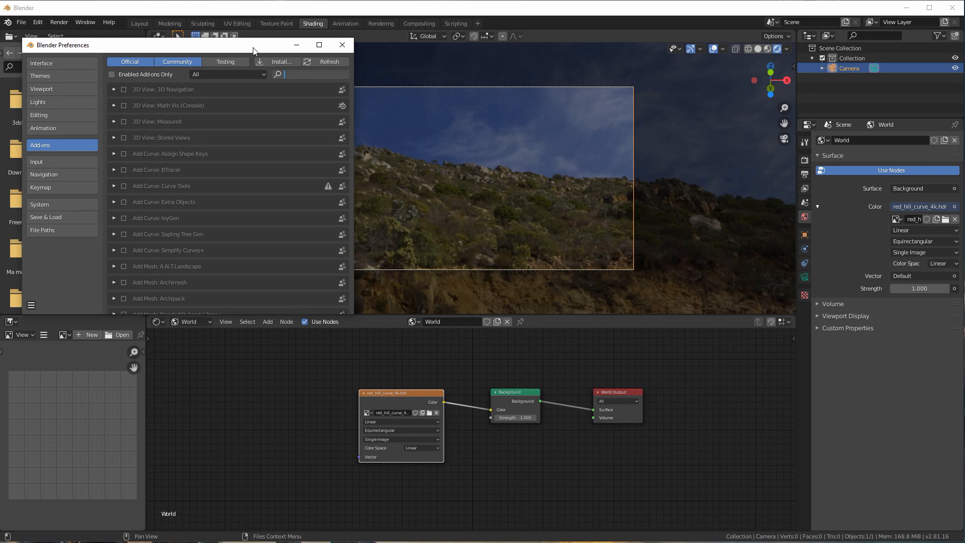
text(no)
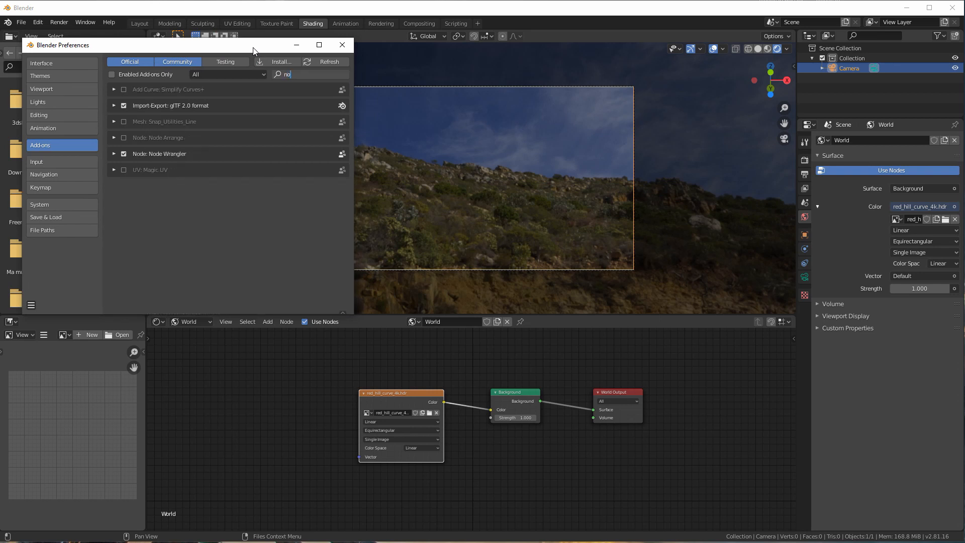
text(de)
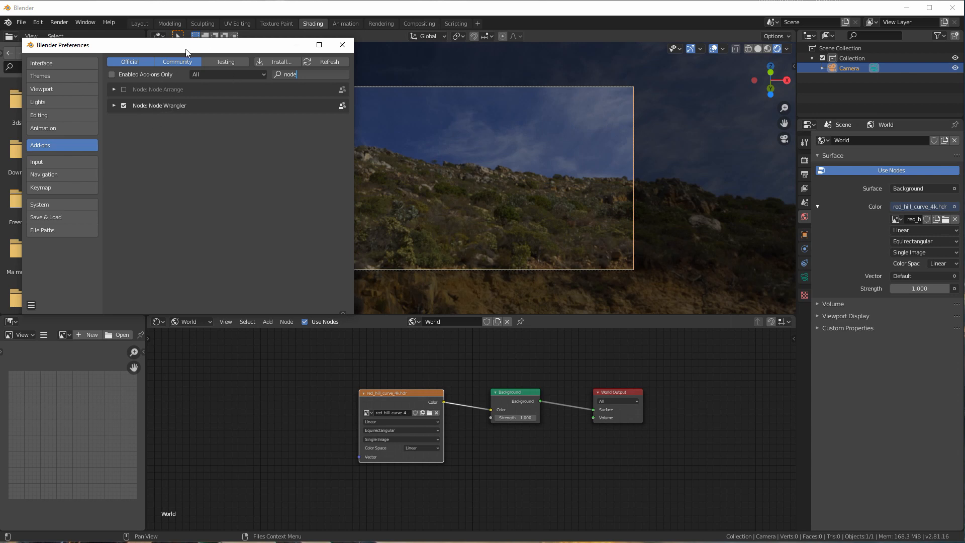
drag(188, 44, 185, 44)
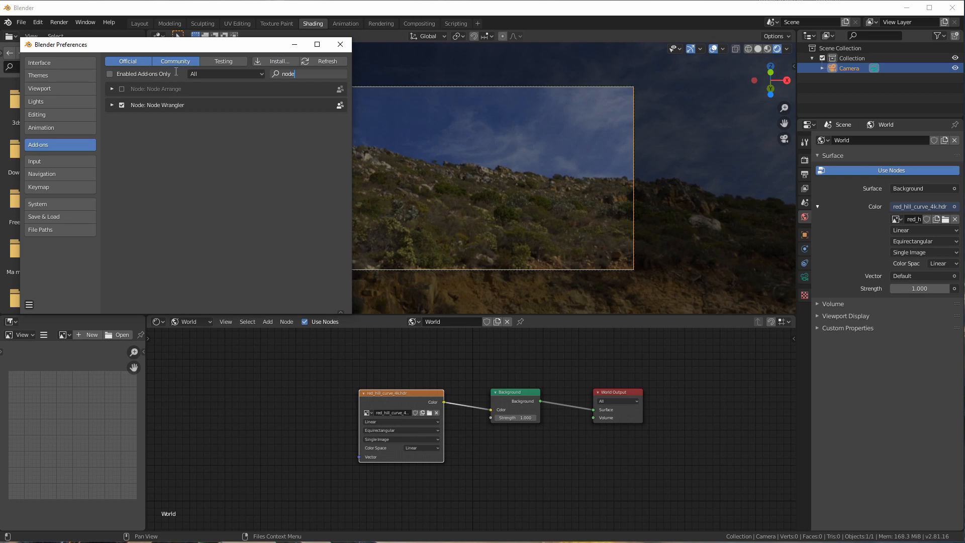
click(340, 44)
click(38, 23)
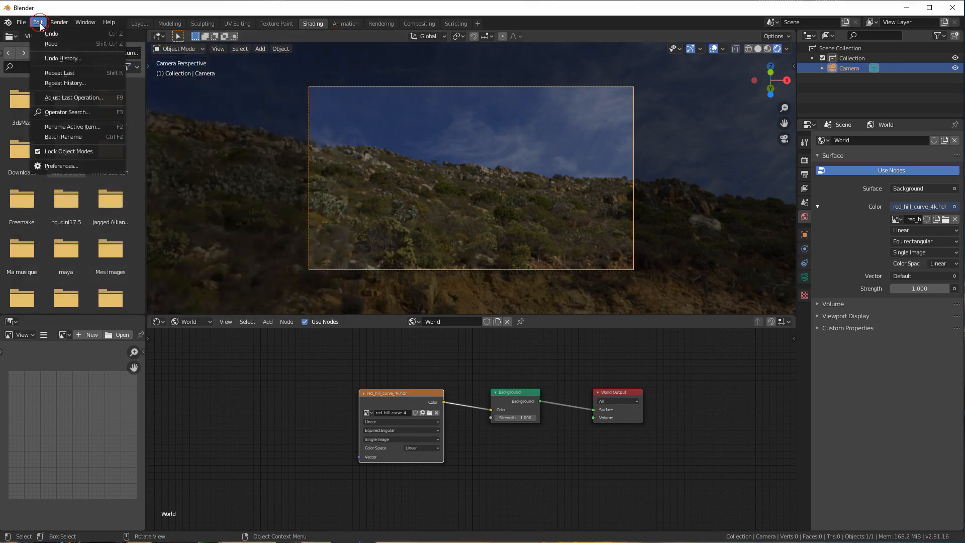
click(84, 166)
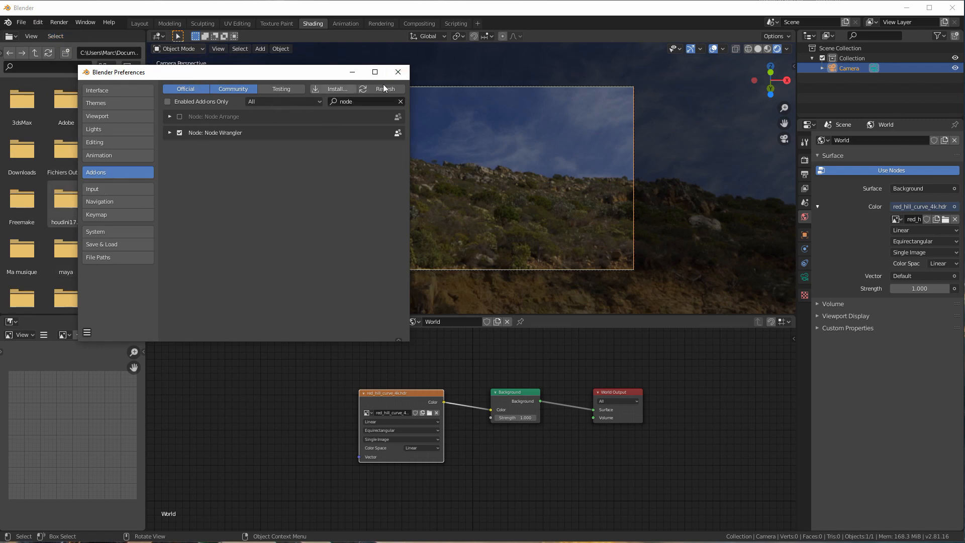
click(399, 72)
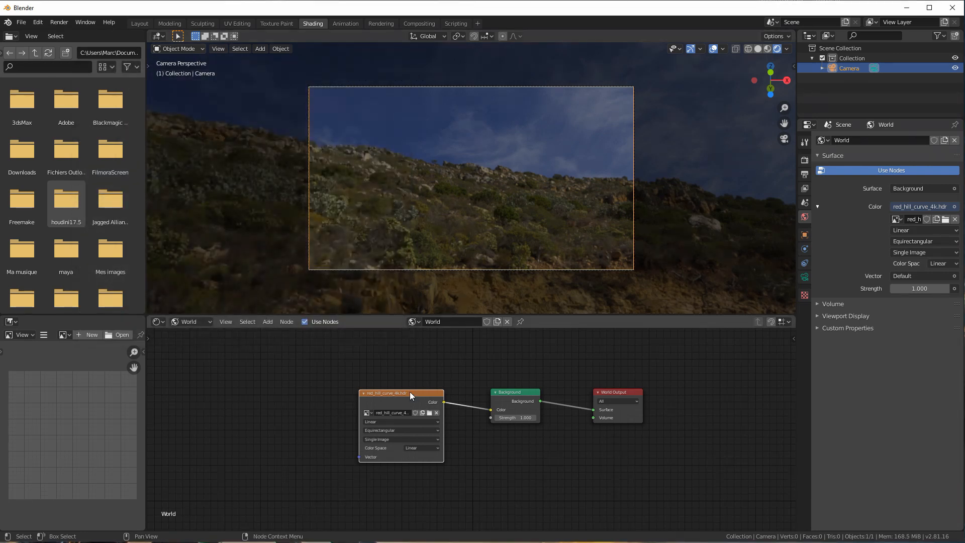
Add Mapping and Texture Coordinate nodes to the environment texture node and set the mapping's Z rotation to -150°
mouse_move(399, 394)
mouse_down()
mouse_move(405, 387)
mouse_move(392, 391)
mouse_up()
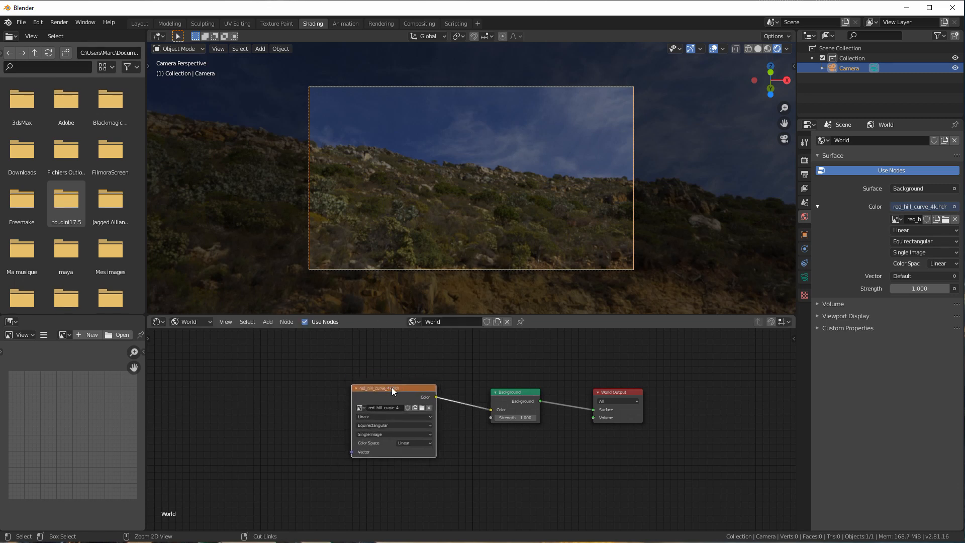
key(ctrl+t)
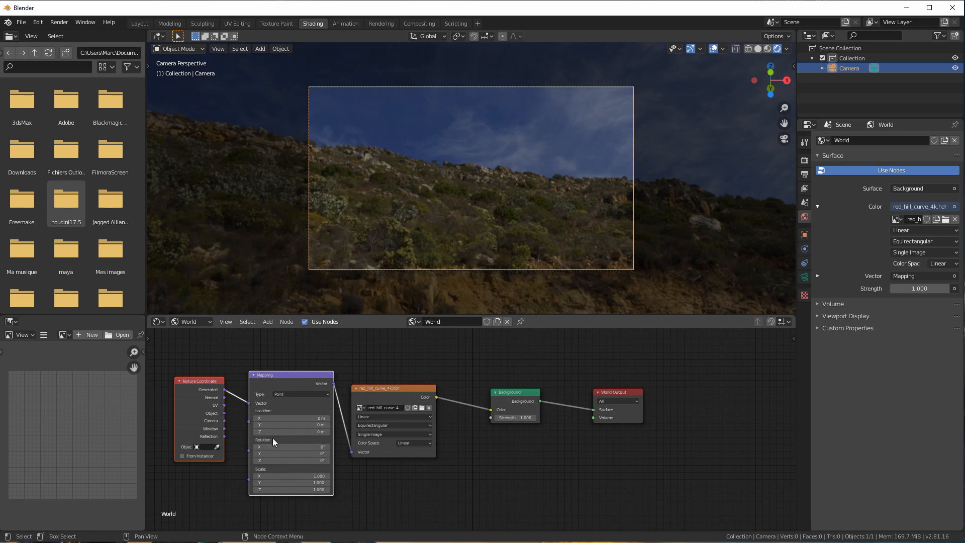
mouse_move(292, 460)
mouse_down()
mouse_move(352, 460)
mouse_move(270, 460)
mouse_move(297, 460)
mouse_up()
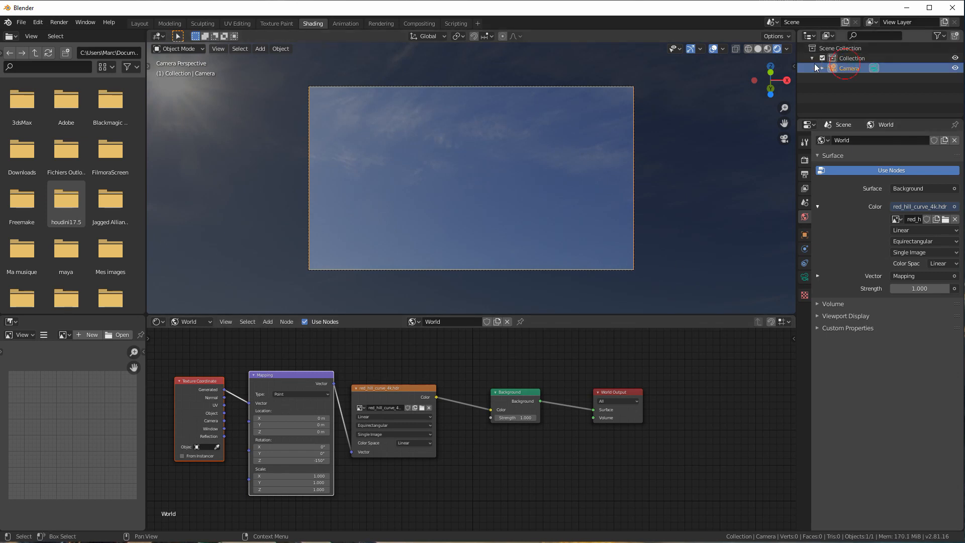
Set the camera's X rotation to 115°
click(794, 66)
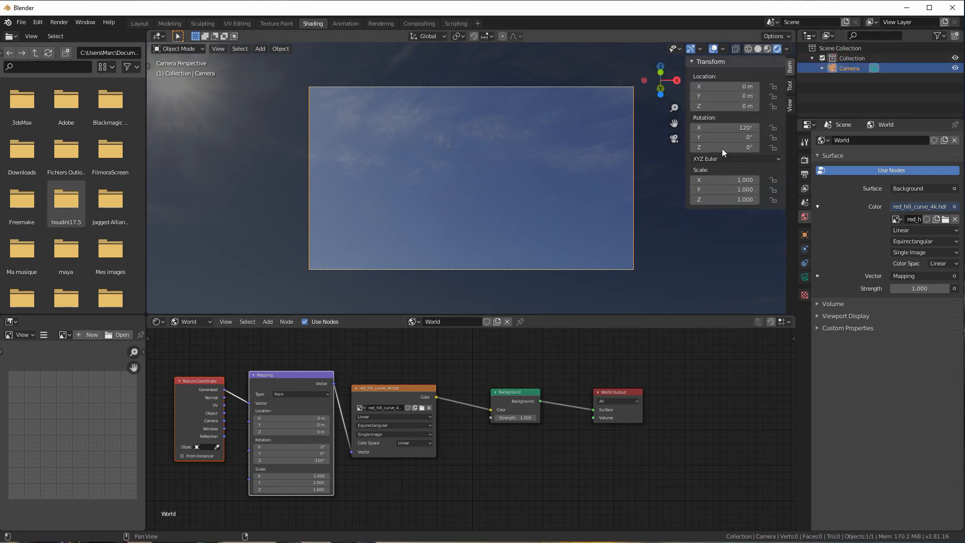
click(752, 127)
text(1156)
key(BackSpace)
key(Return)
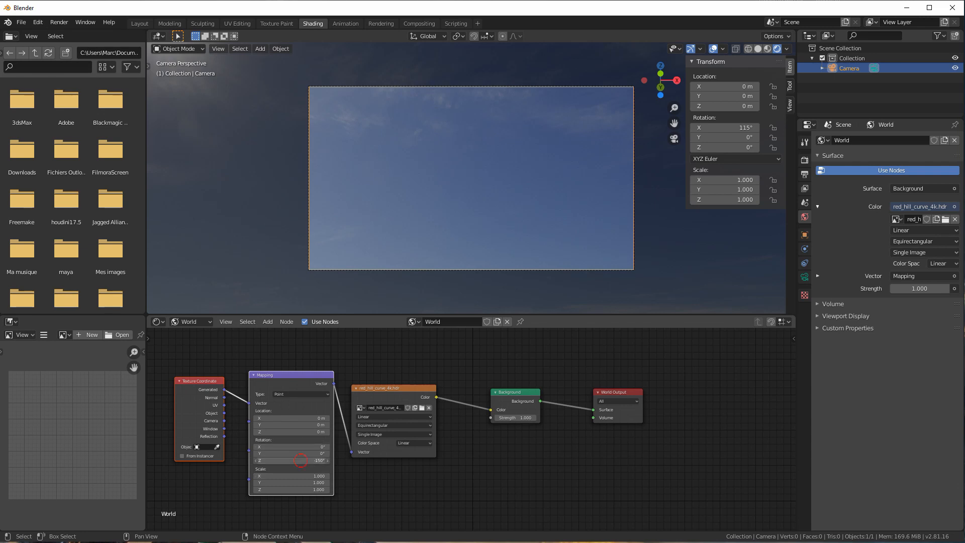
Adjust the Mapping node's Z rotation to bring clouds into the camera frame, finishing at -200°
drag(298, 460, 310, 461)
drag(292, 461, 260, 461)
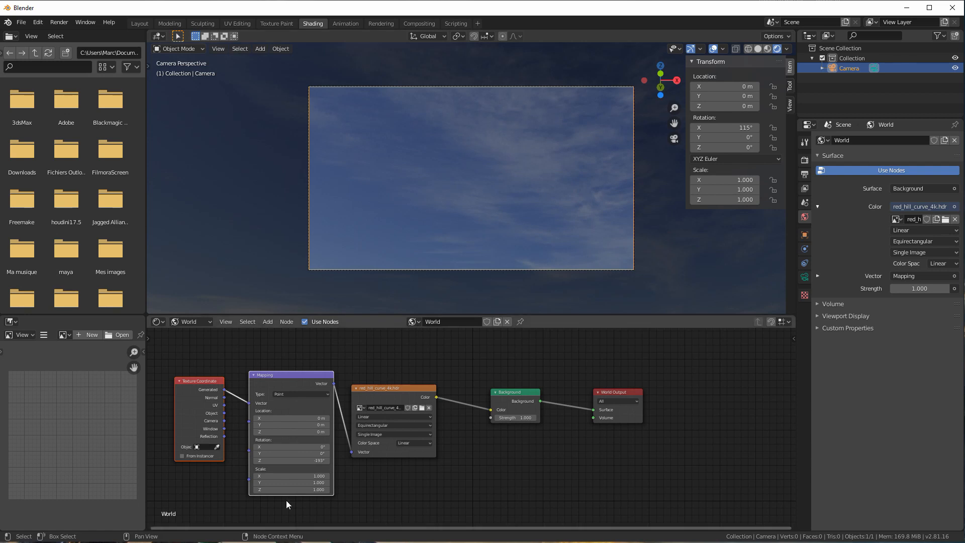
click(304, 461)
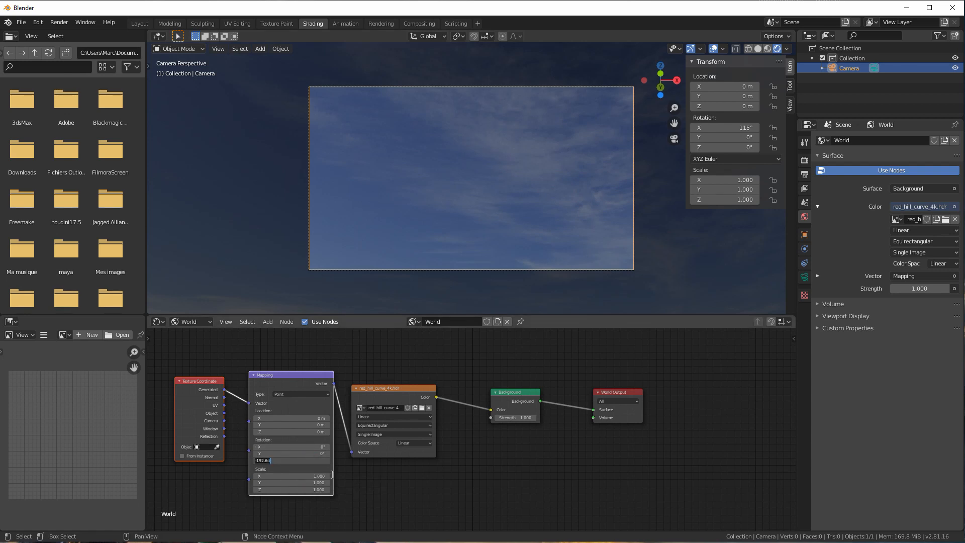
key(BackSpace)
text(-200)
key(Return)
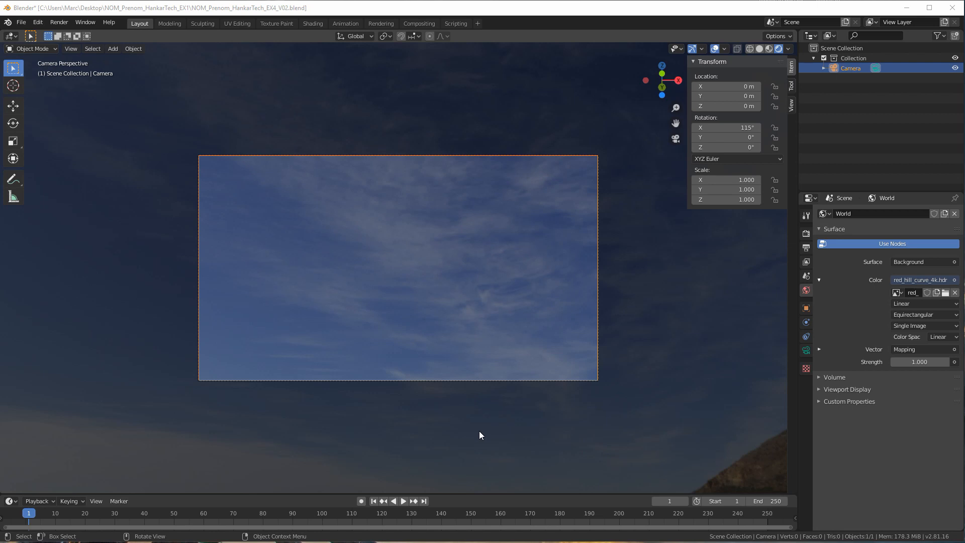
Deselect the camera and leave the camera view to show the environment in a free perspective view
click(435, 436)
key(KP_0)
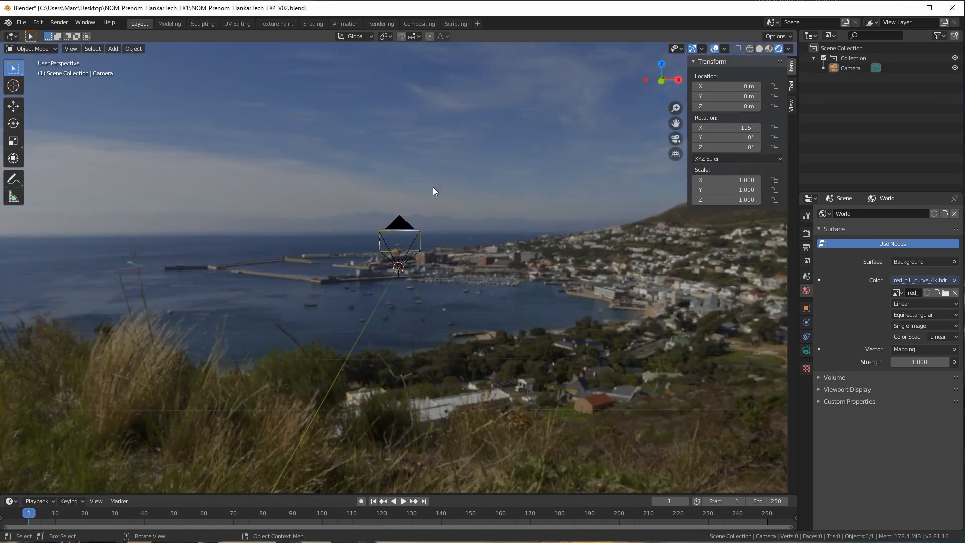
middle_drag(530, 244, 508, 235)
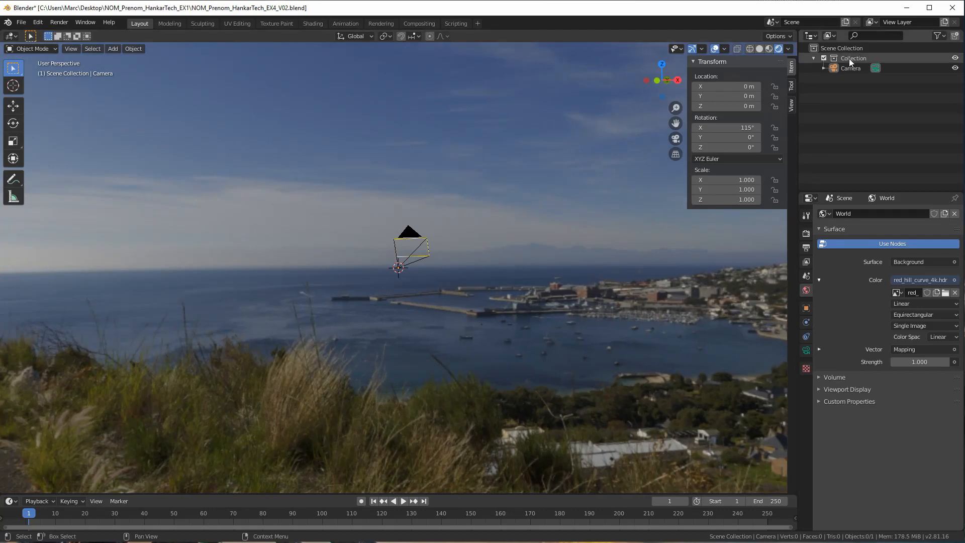
Create a new collection directly under the Scene Collection
click(814, 59)
click(839, 47)
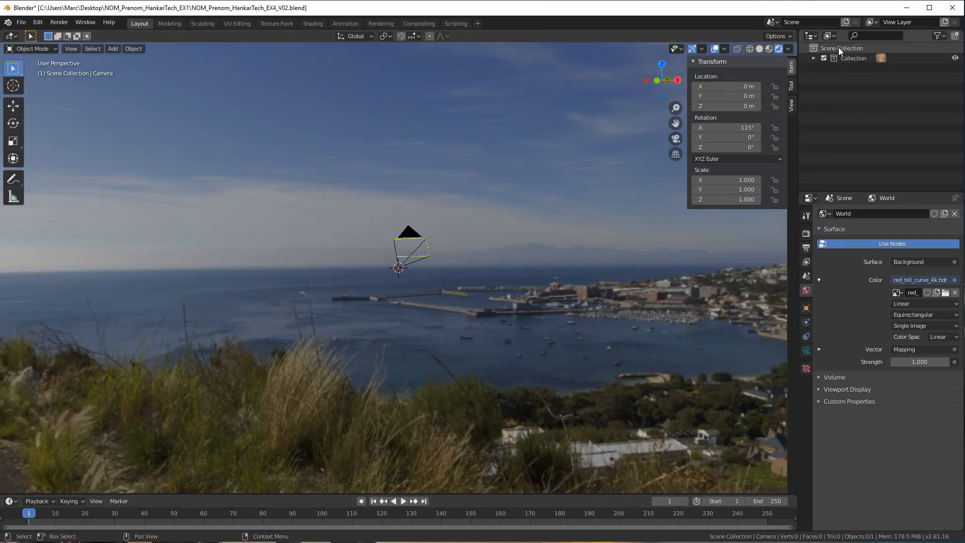
right_click(837, 48)
click(810, 47)
click(850, 68)
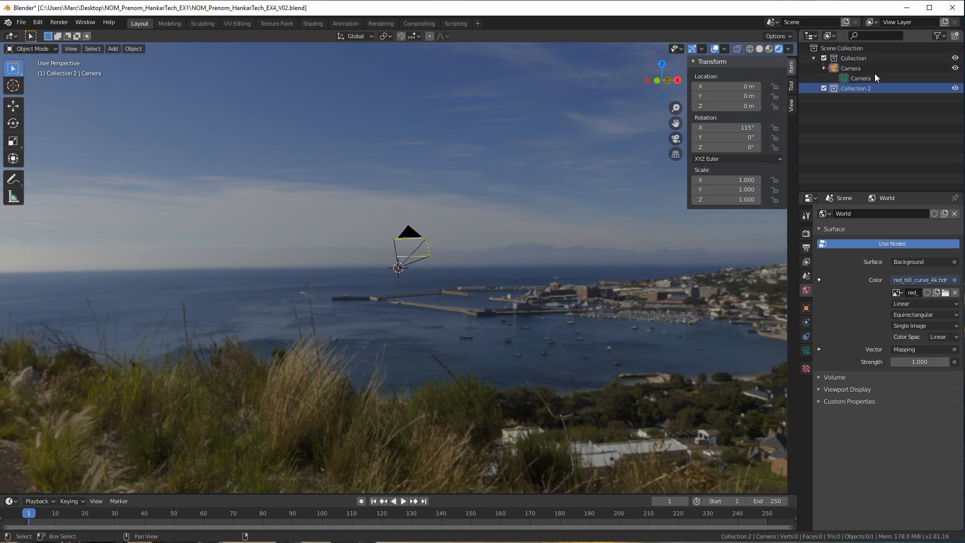
Rename the new collection as Avions
key(i)
double_click(855, 88)
text(aVIONS2)
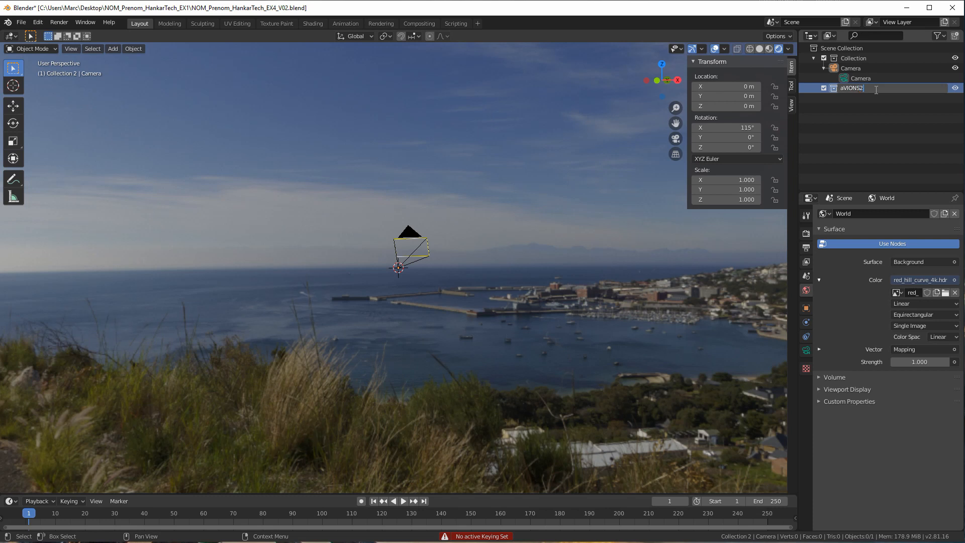
key(BackSpace)
key(BackSpace)
key(BackSpace)
key(BackSpace)
key(BackSpace)
key(BackSpace)
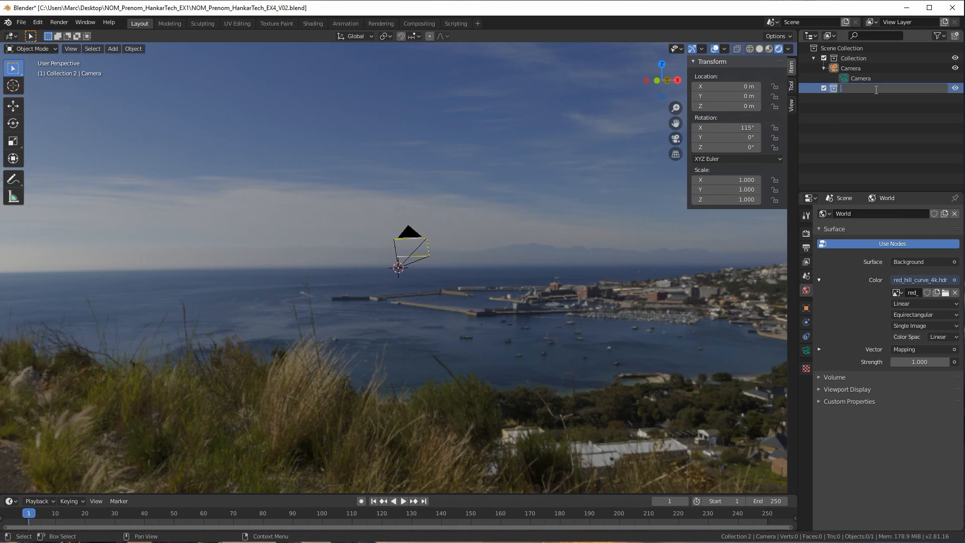
text(Avion2)
key(Return)
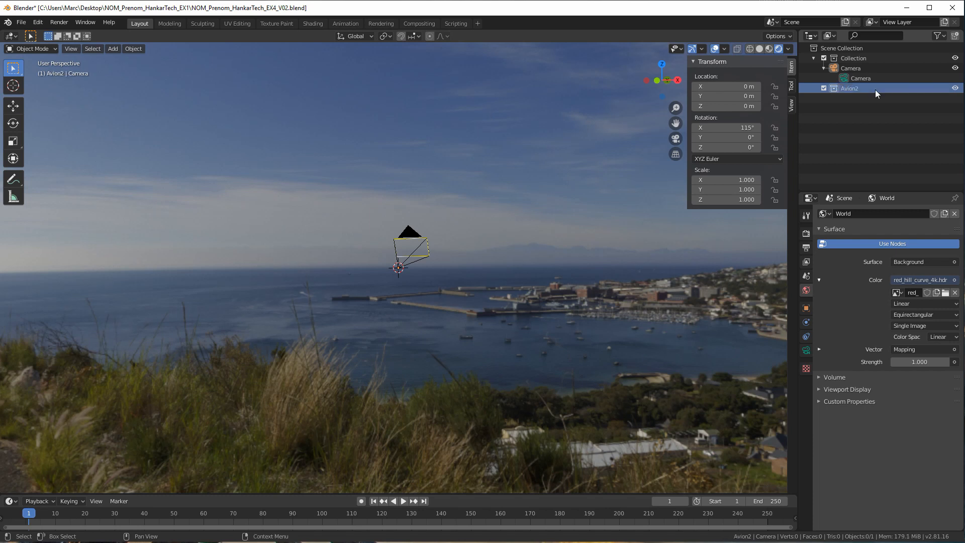
double_click(855, 88)
key(End)
key(BackSpace)
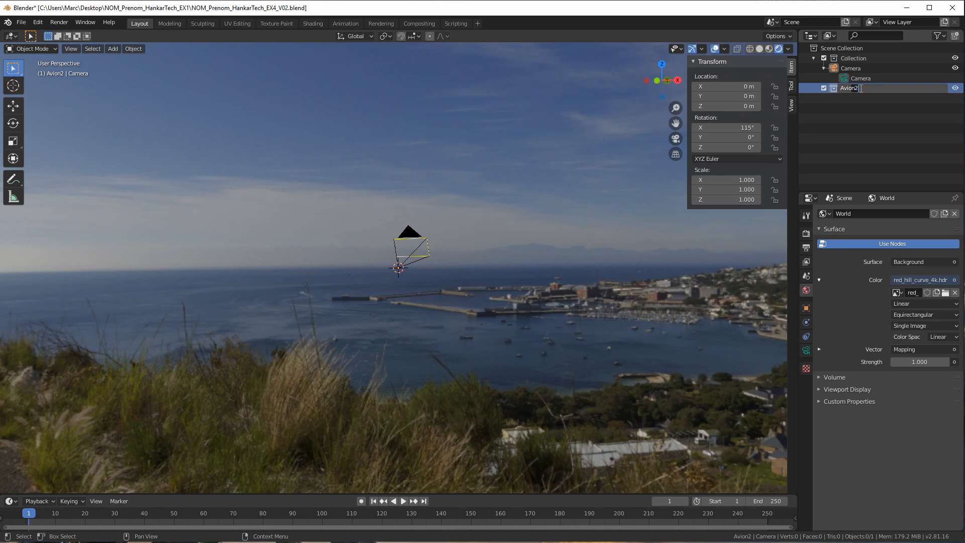
text(s)
key(Return)
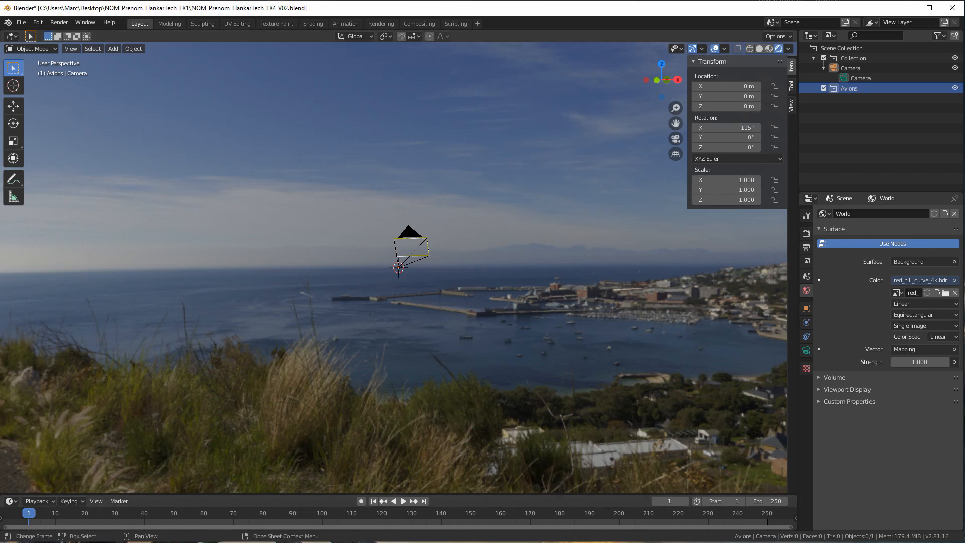
Start appending from Planes.blend on the Desktop and browse to its Object folder
click(21, 22)
click(38, 129)
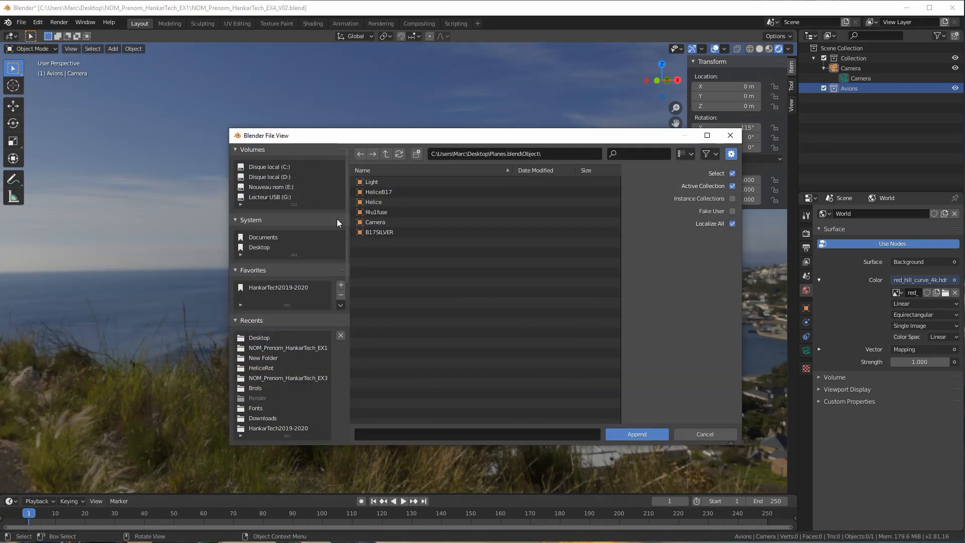
click(259, 246)
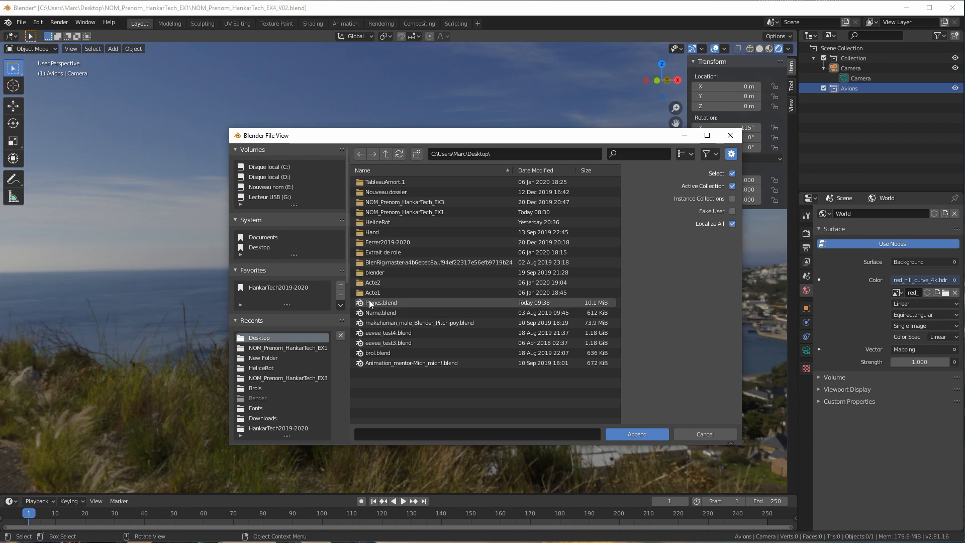
click(369, 302)
click(651, 436)
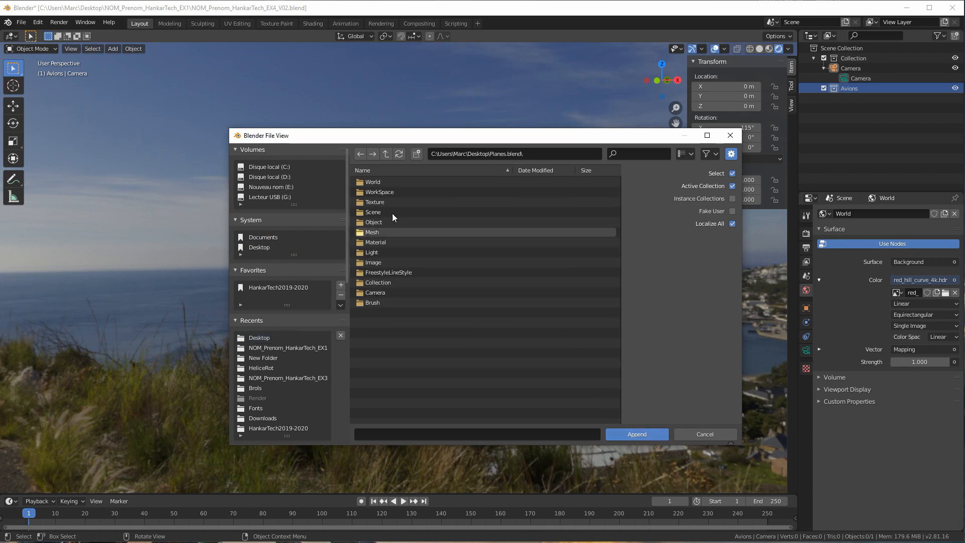
double_click(379, 222)
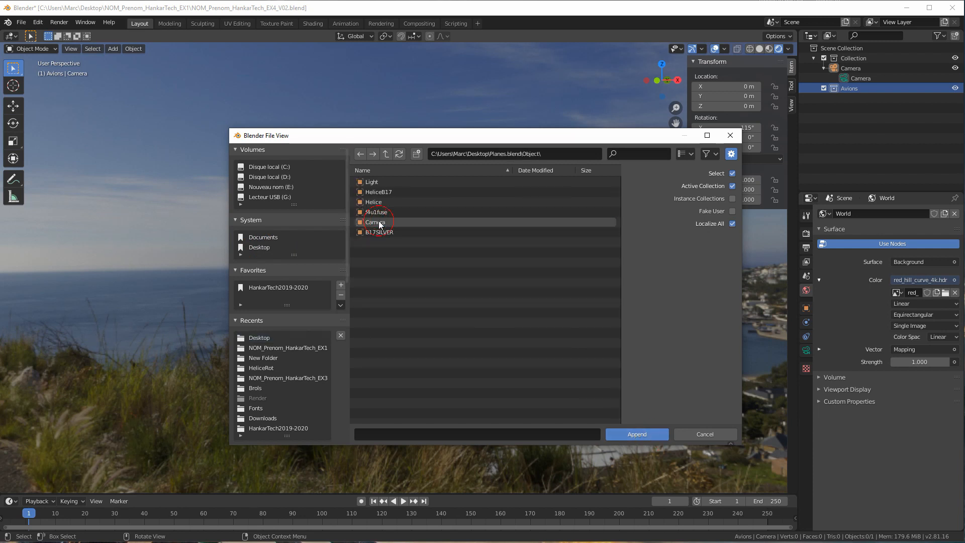
Append the objects HeliceB17, Helice, f4u1fuse and B17SILVER into the Avions collection, leaving out Camera and Light
click(381, 193)
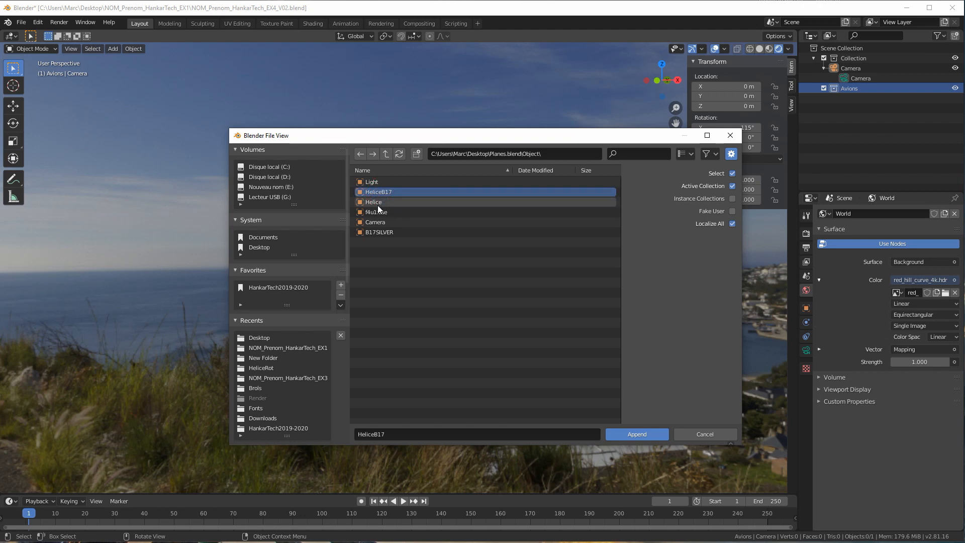
shift+click(378, 203)
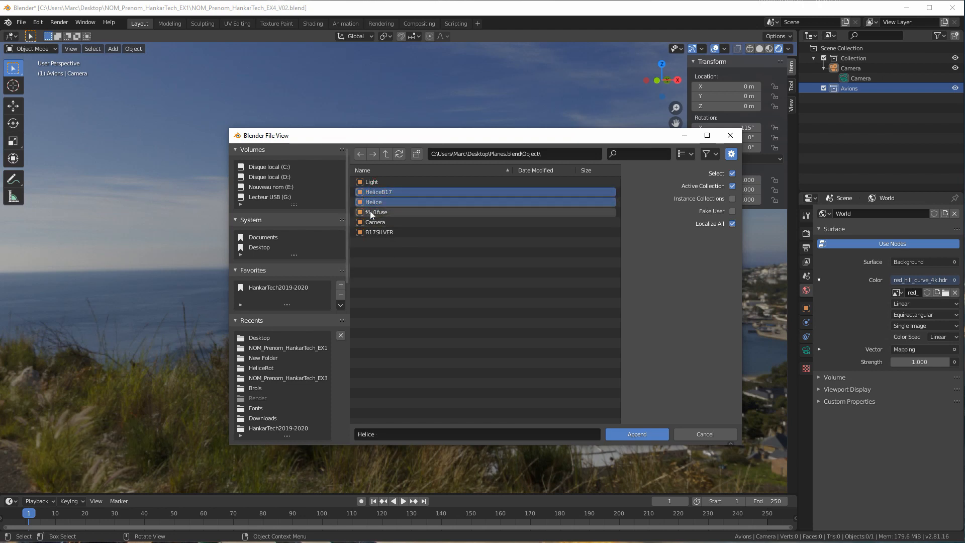
shift+click(376, 212)
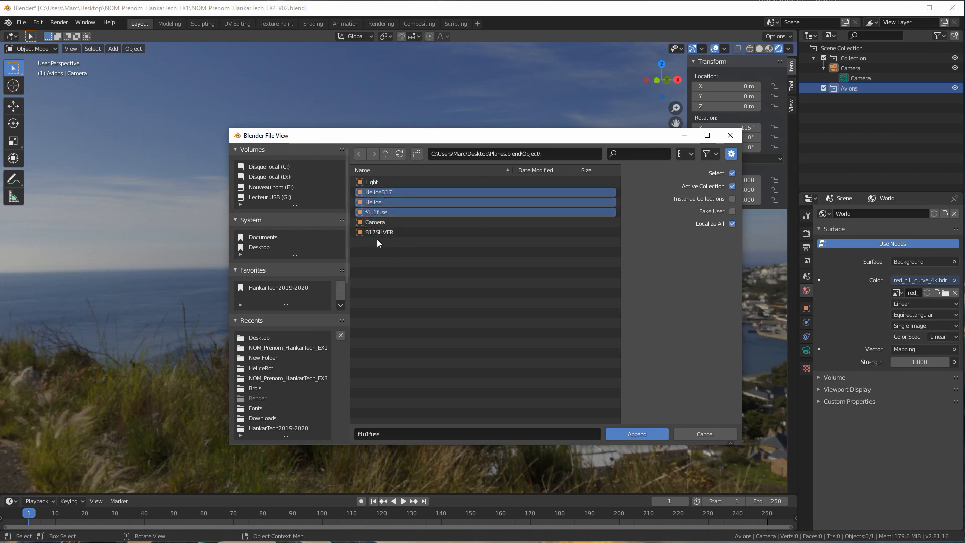
shift+drag(377, 240, 370, 222)
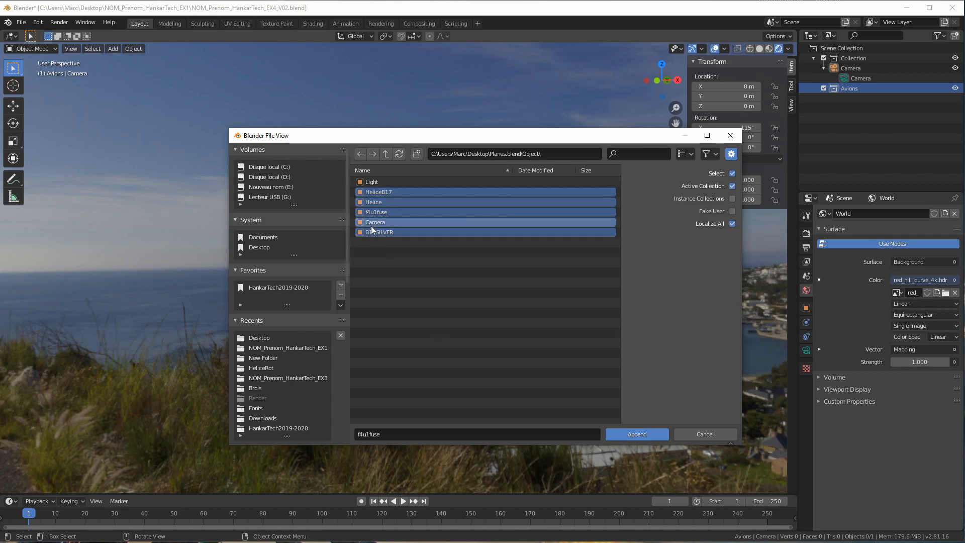
shift+click(372, 224)
shift+click(374, 223)
shift+click(376, 233)
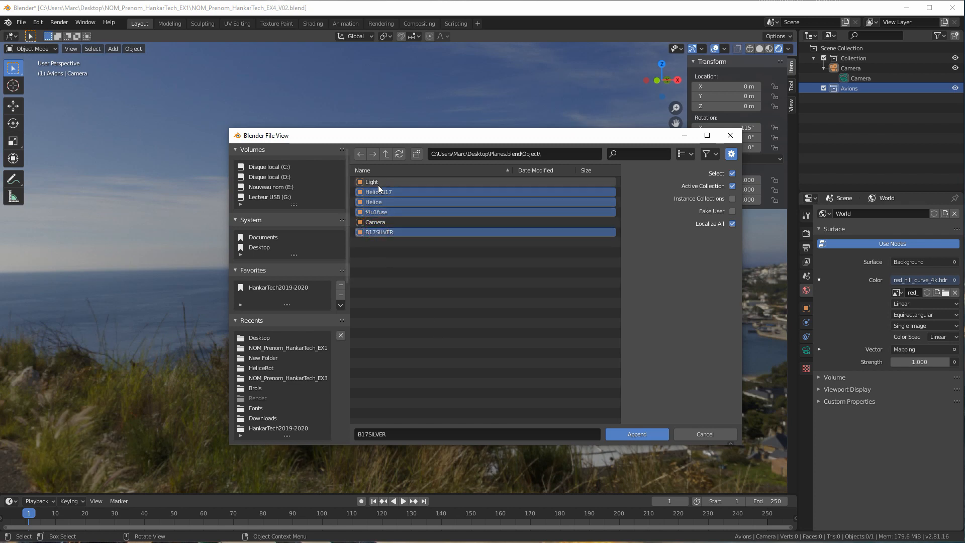
click(645, 436)
Set the viewport's clip end to 1000000 m so the large appended planes are not cut off
scroll(402, 269, down, 6)
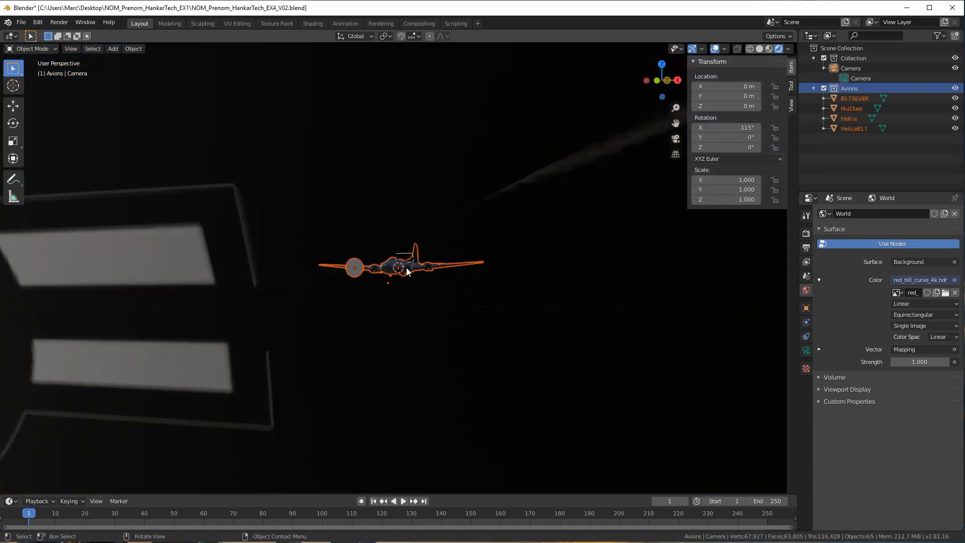
scroll(427, 260, down, 8)
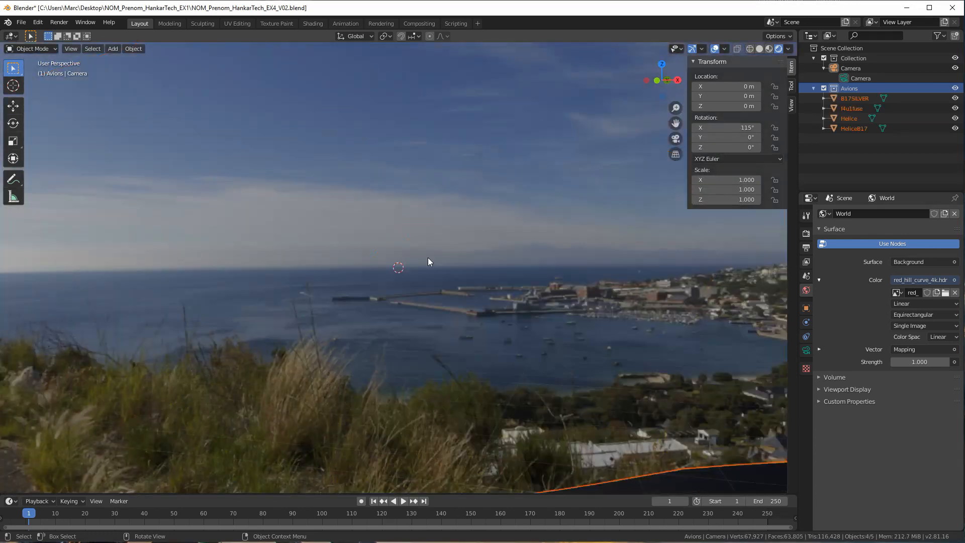
scroll(465, 294, up, 3)
scroll(462, 298, down, 2)
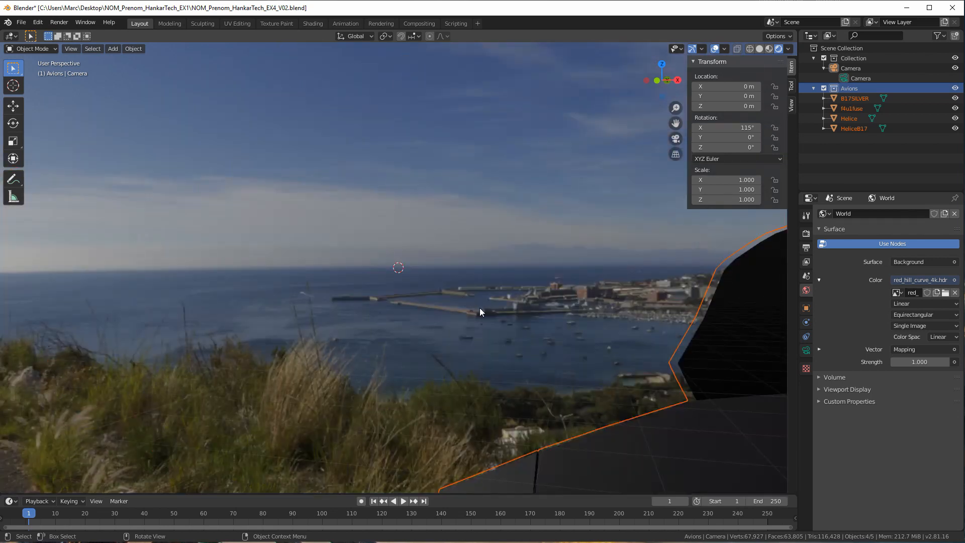
scroll(513, 338, down, 1)
scroll(517, 343, up, 3)
scroll(464, 310, down, 3)
click(792, 106)
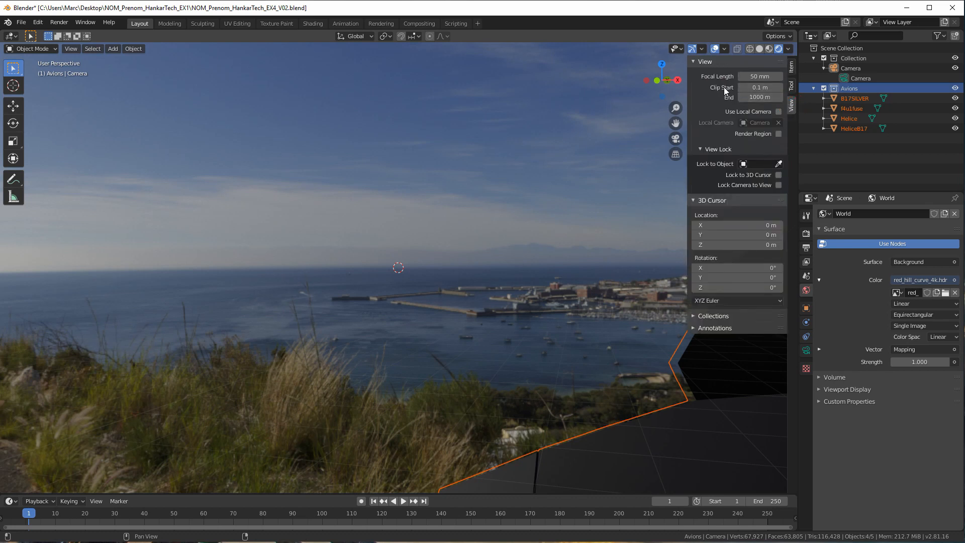
click(750, 97)
click(749, 97)
text(000)
key(Return)
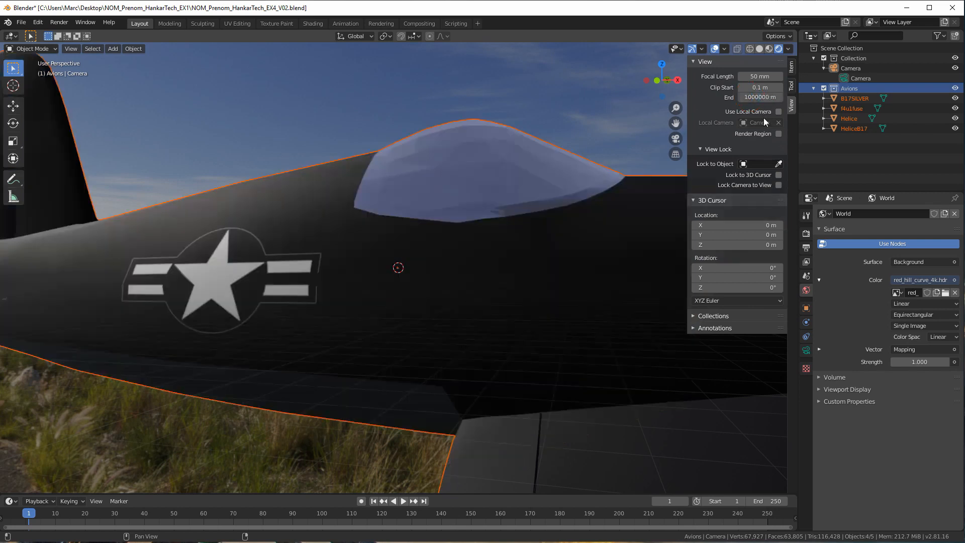
Examine the appended single-propeller plane in the environment from several angles and distances
scroll(493, 227, down, 6)
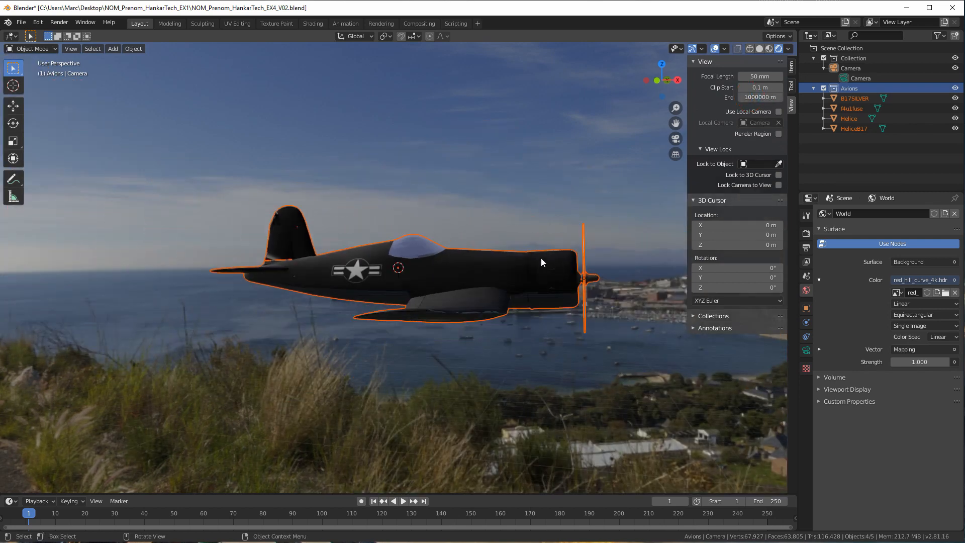
middle_drag(541, 258, 499, 267)
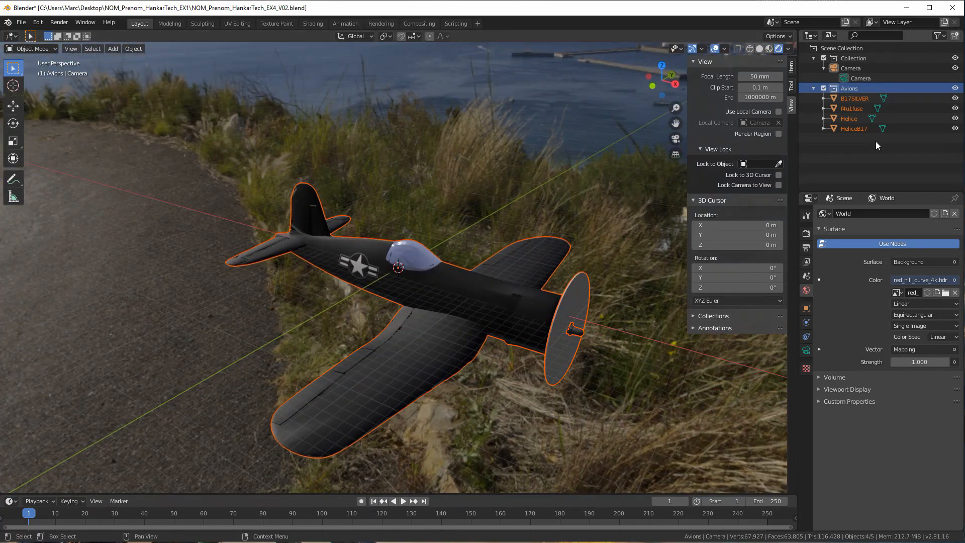
scroll(400, 292, up, 4)
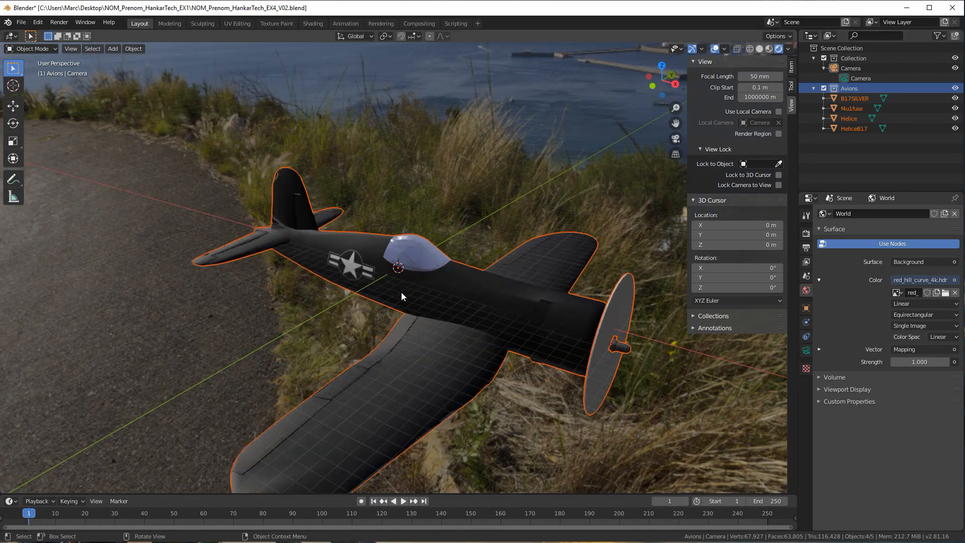
middle_drag(401, 294, 406, 256)
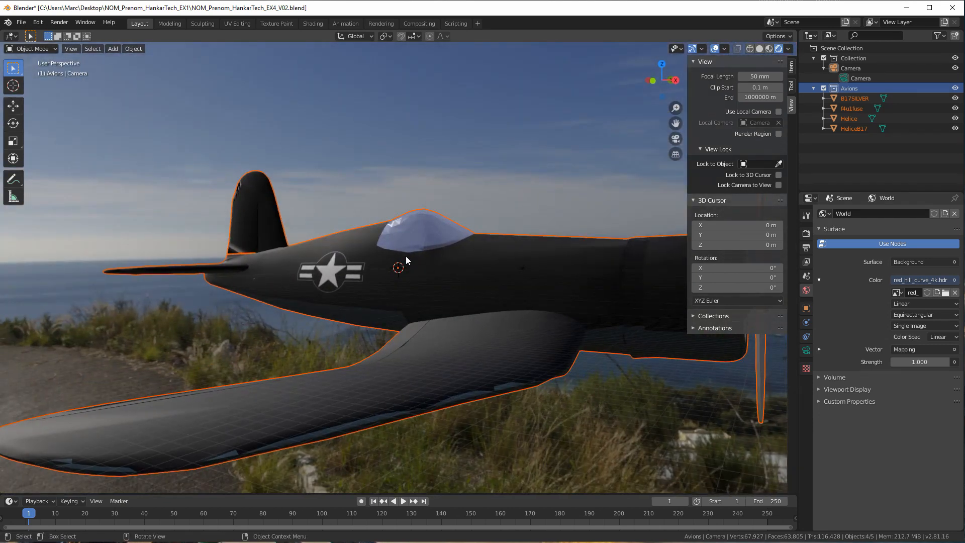
Rename the f4u1fuse fuselage object in the Avions collection as Corsair
click(850, 112)
middle_drag(616, 210, 477, 282)
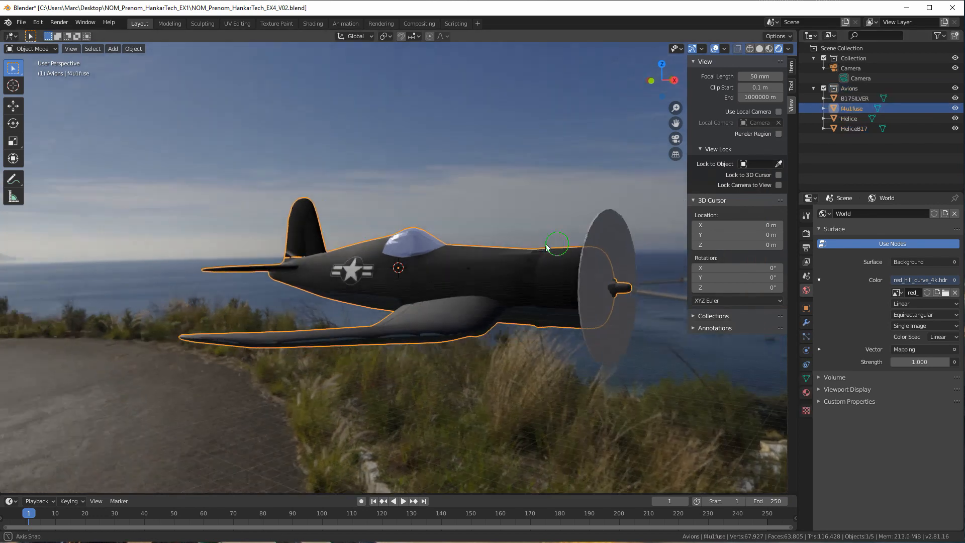
shift+click(850, 119)
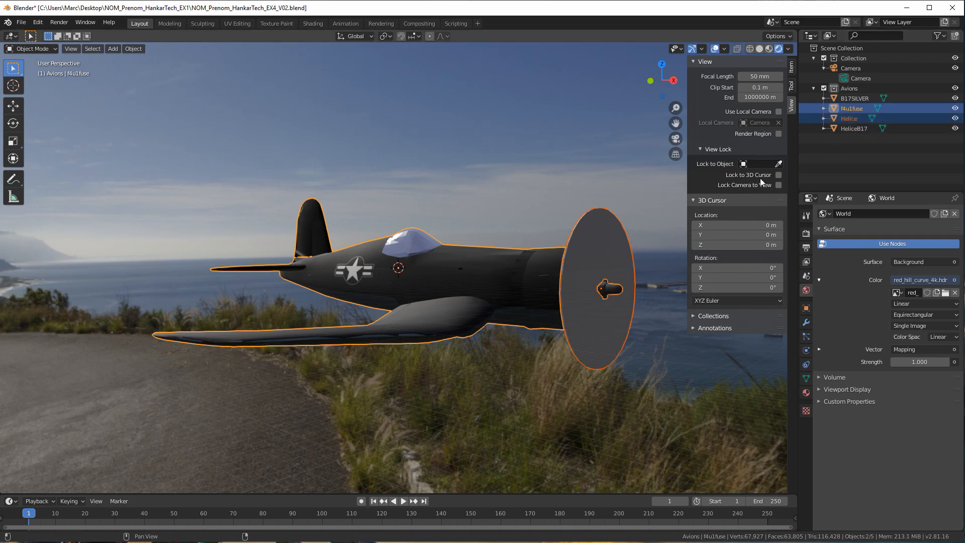
click(845, 110)
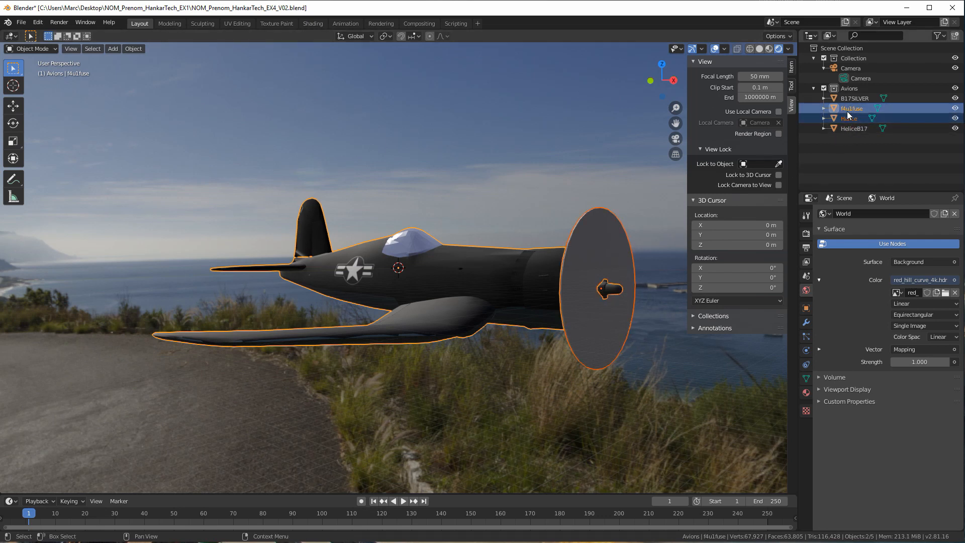
double_click(845, 109)
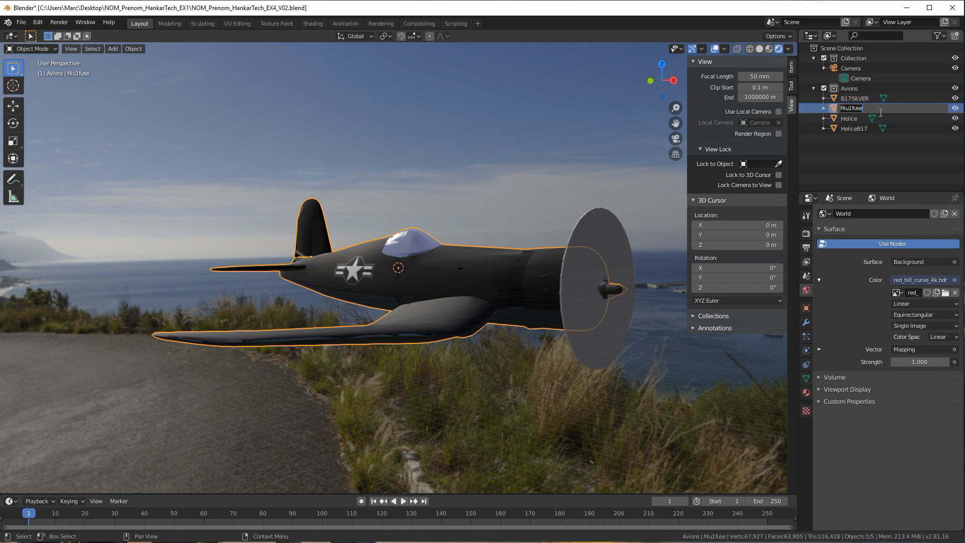
text(Corsair)
key(Return)
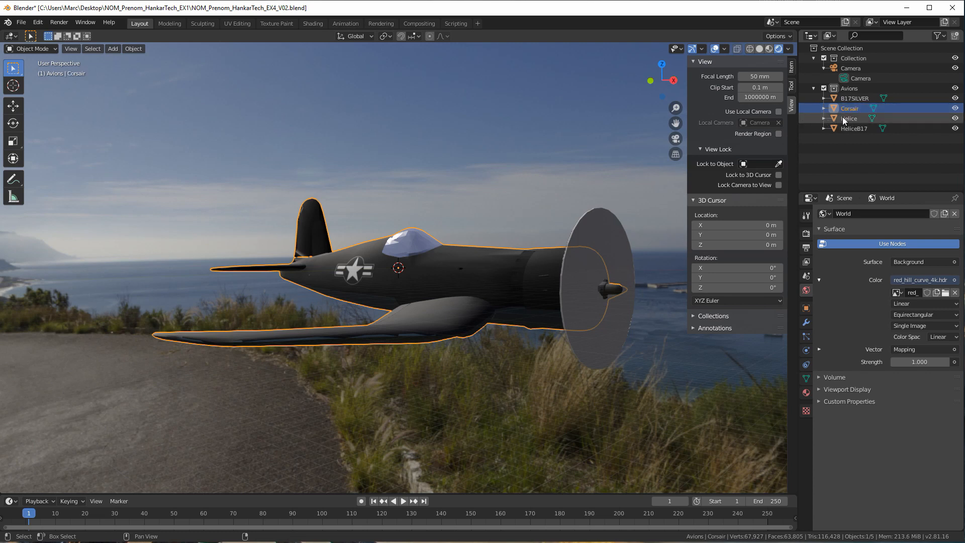
Rename the Helice propeller object as HeliceCorsair
click(845, 118)
double_click(848, 118)
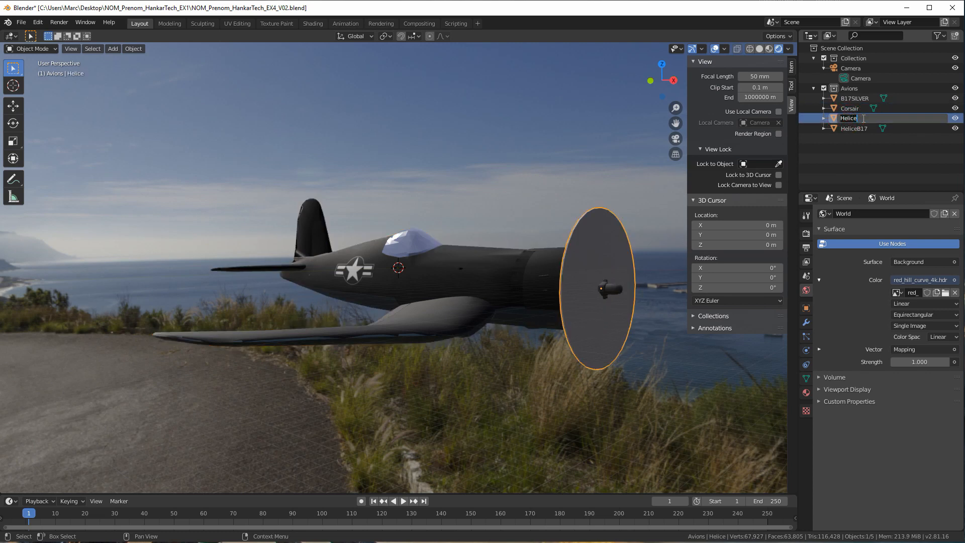
click(864, 118)
text(Corsair)
key(Return)
Scale the Corsair and HeliceCorsair down together to about 0.035 of their size and frame them in the viewport
ctrl+click(850, 108)
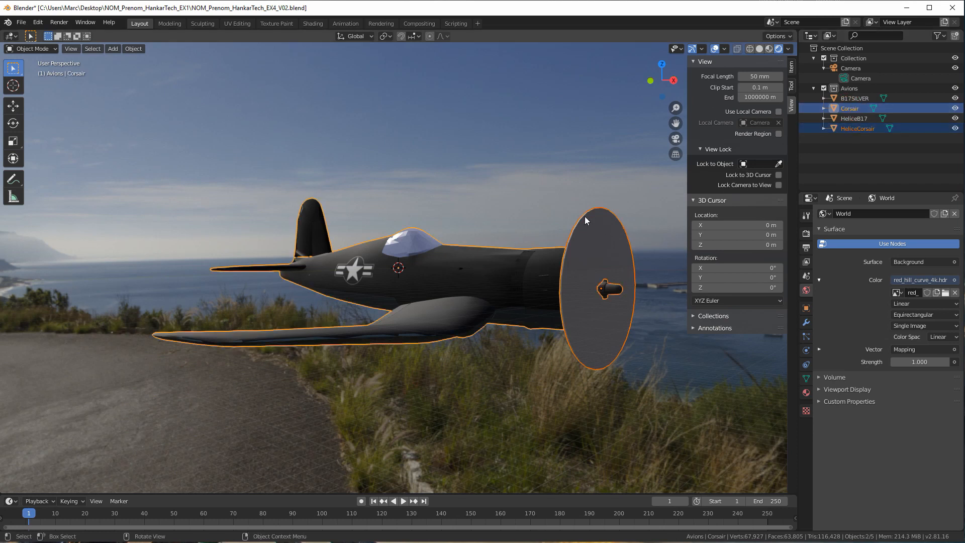
key(s)
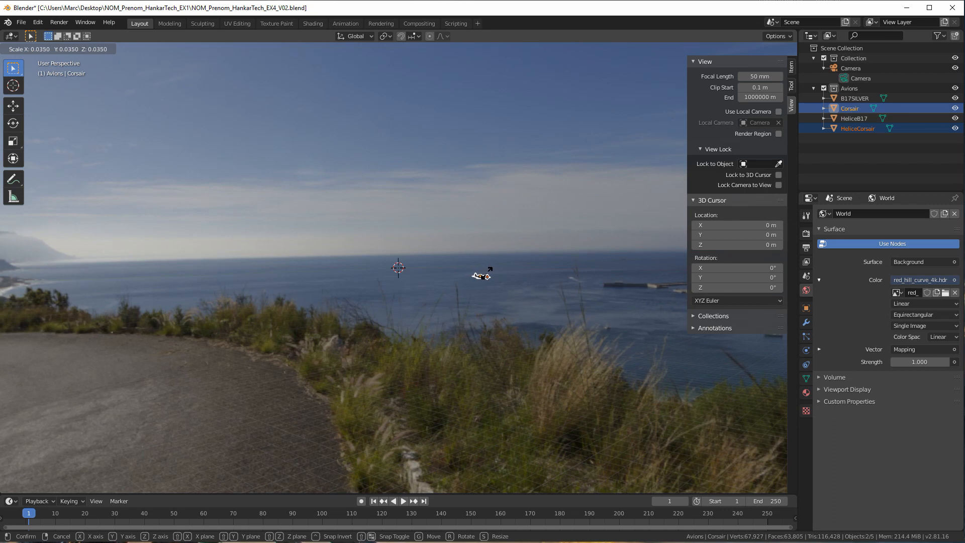
click(490, 274)
key(KP_Decimal)
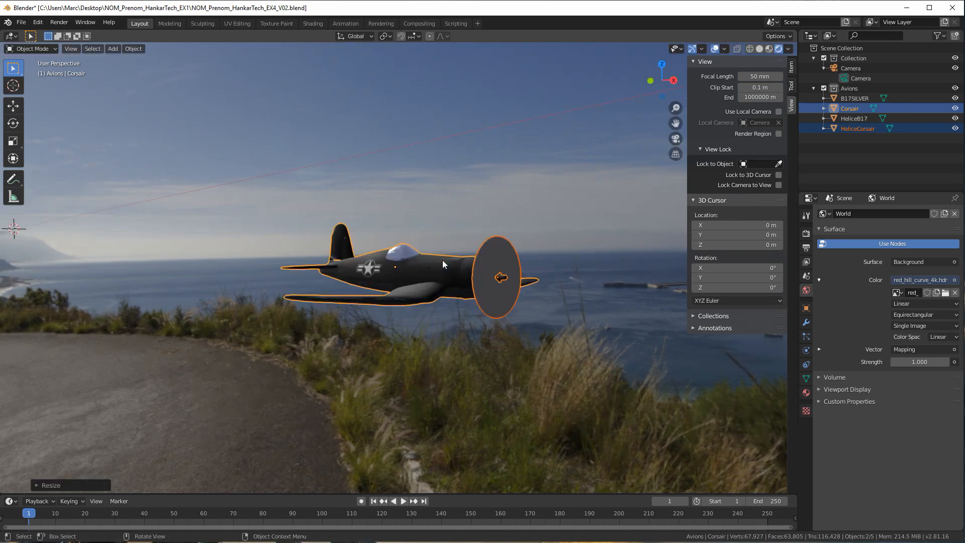
Try scaling the Corsair and HeliceCorsair down further to about 0.09, undoing each attempt
key(s)
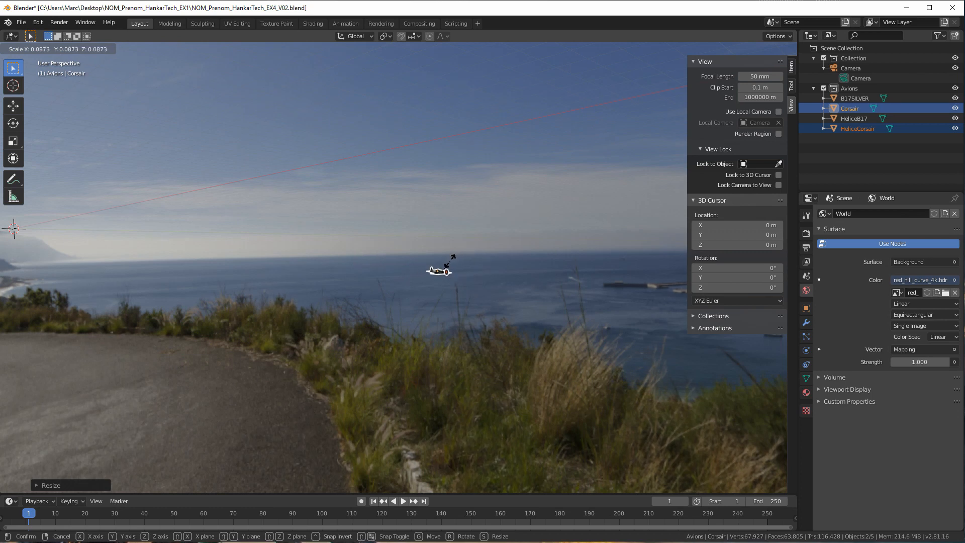
click(450, 261)
key(ctrl+z)
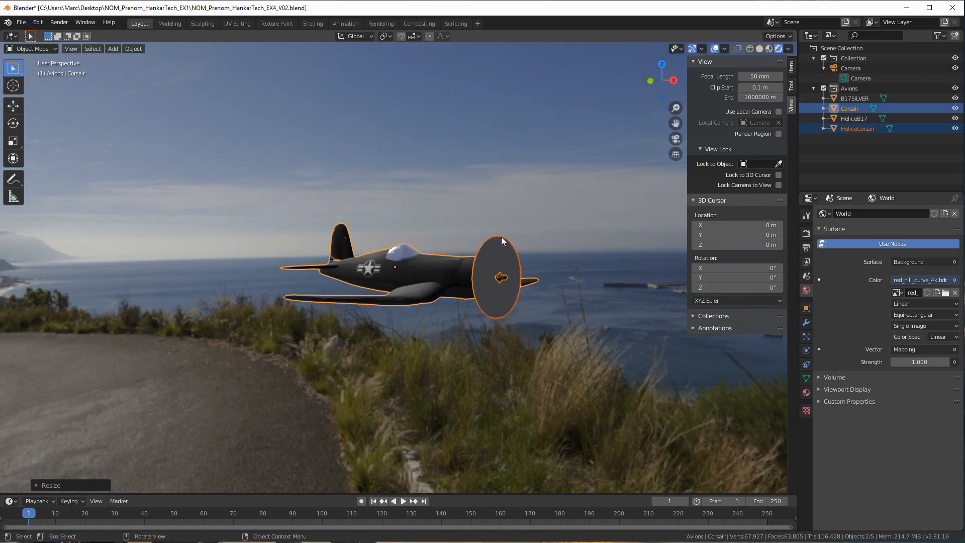
key(s)
click(449, 274)
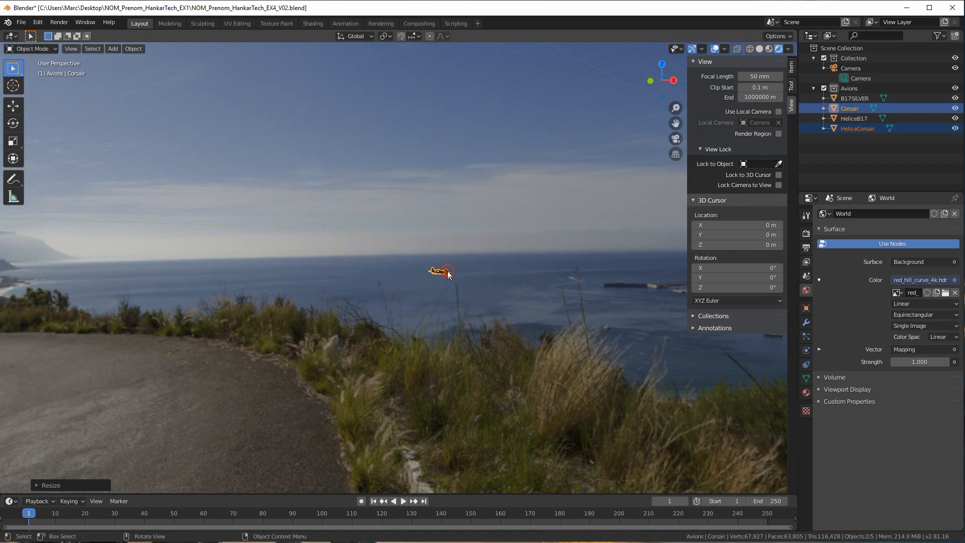
key(ctrl+z)
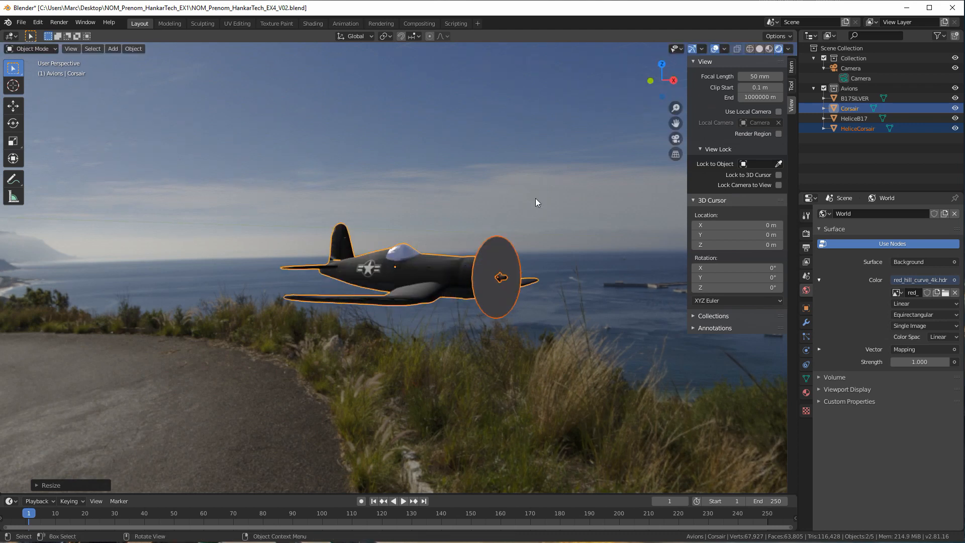
Scale the Corsair and HeliceCorsair down further together, to an X and Y scale of about 0.007 on the propeller
key(s)
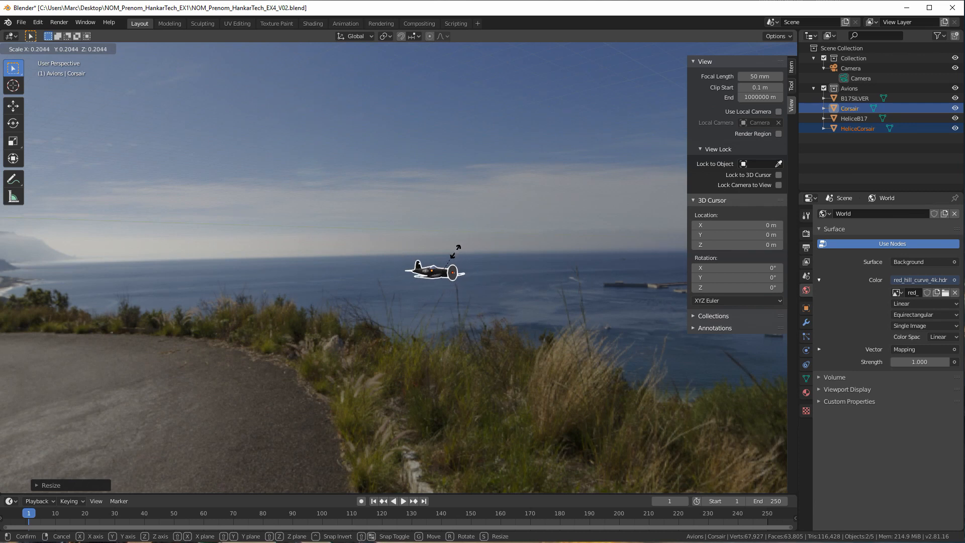
click(450, 266)
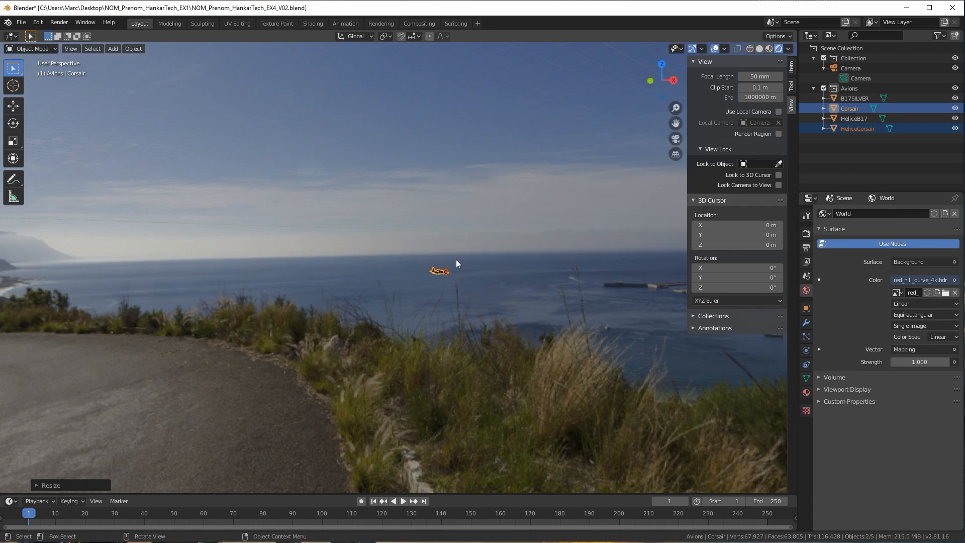
key(KP_Decimal)
middle_drag(458, 262, 591, 189)
Check B17SILVER at the origin, and set the HeliceCorsair location to 0 m on X, Y and Z with Corsair also selected
click(855, 99)
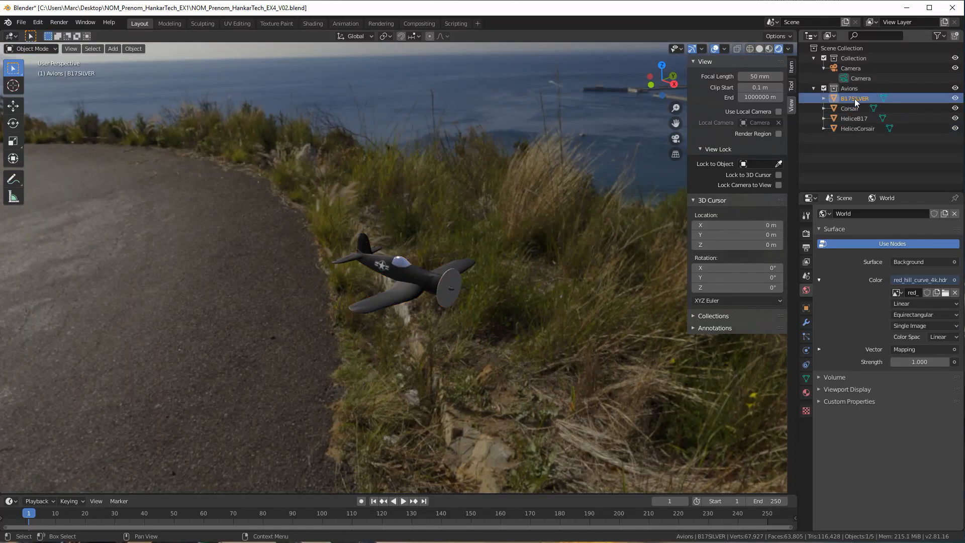
key(KP_Decimal)
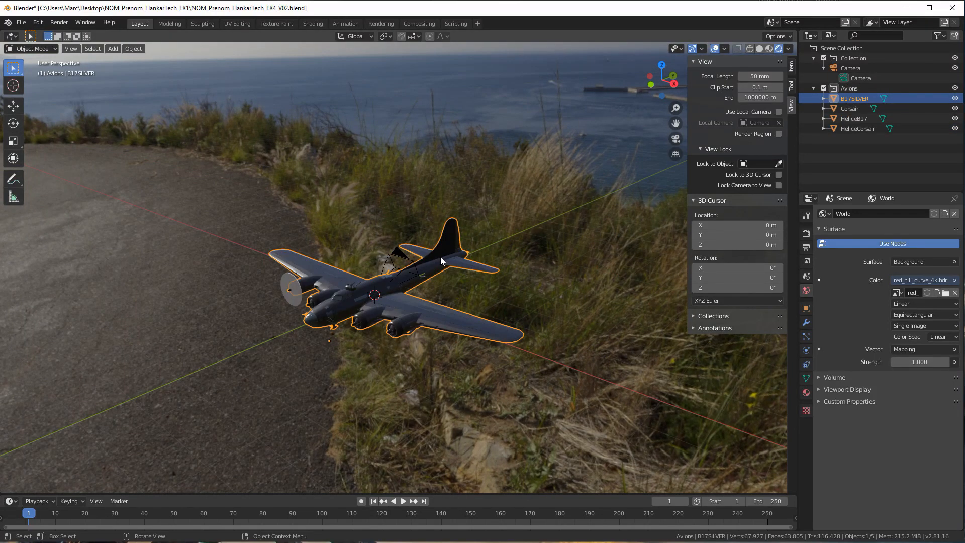
scroll(408, 264, down, 4)
scroll(416, 259, down, 2)
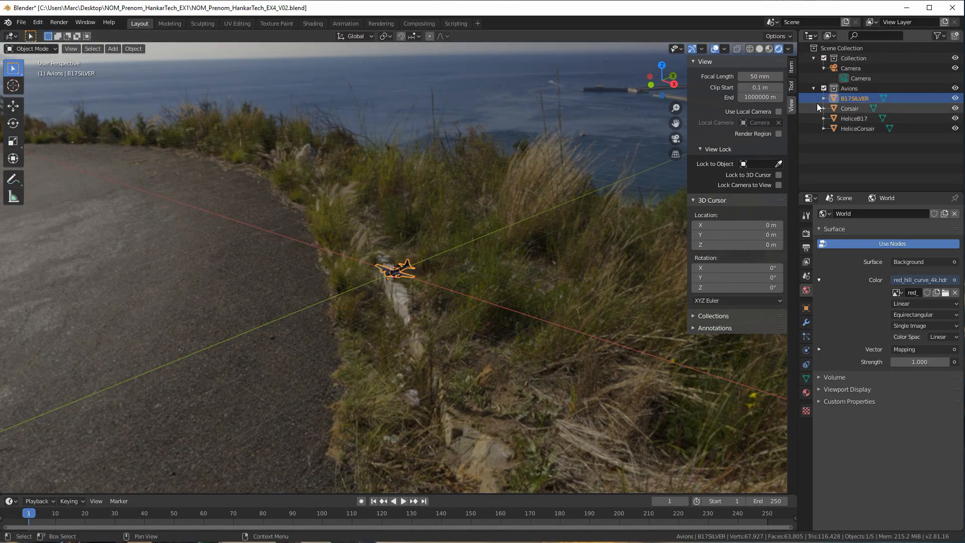
click(853, 108)
ctrl+click(855, 130)
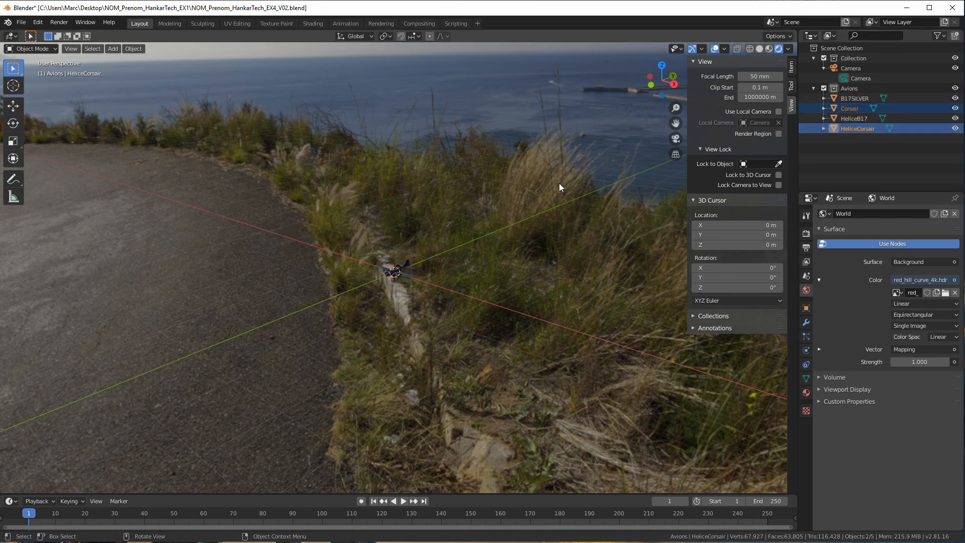
drag(746, 86, 746, 106)
text(0)
key(Return)
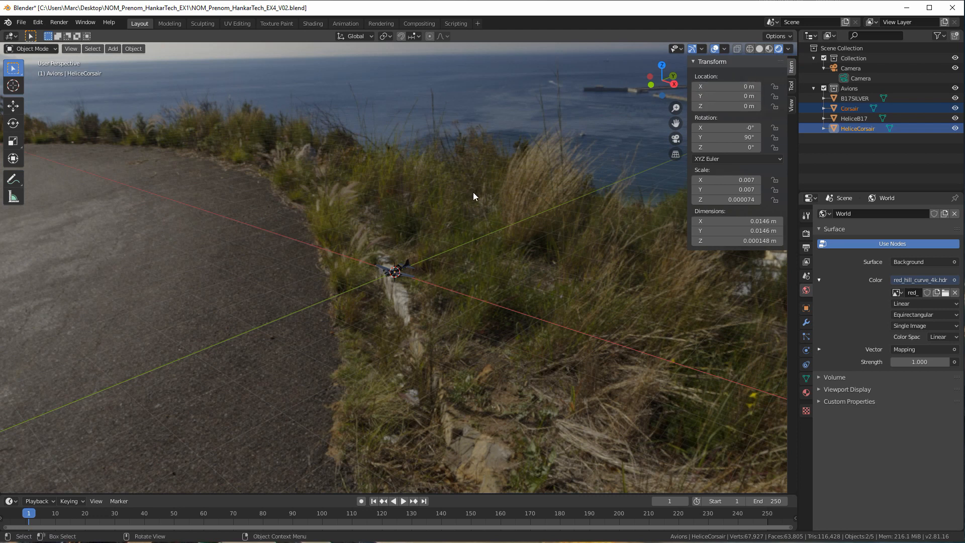
Try moving the Corsair and HeliceCorsair together about -133 m along X with the Move tool
scroll(385, 294, up, 10)
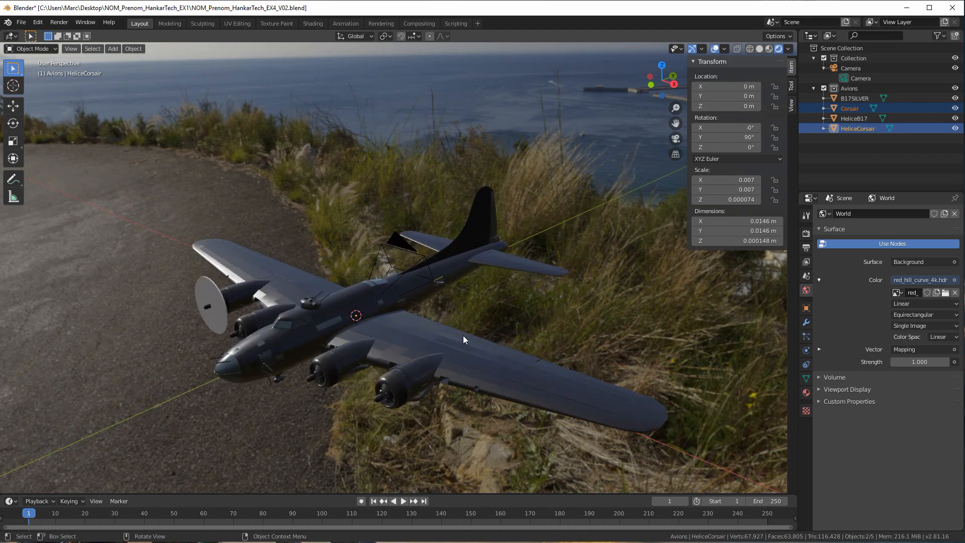
click(626, 192)
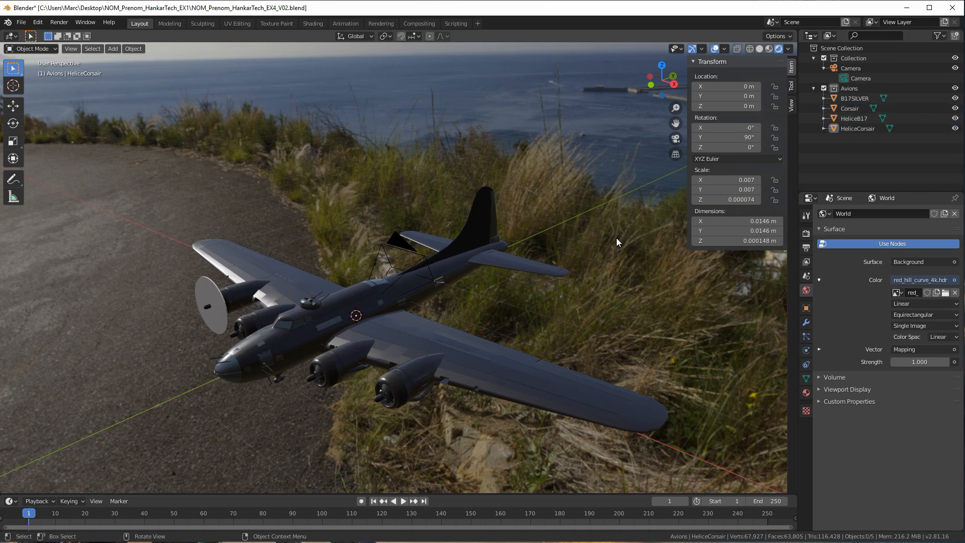
click(546, 261)
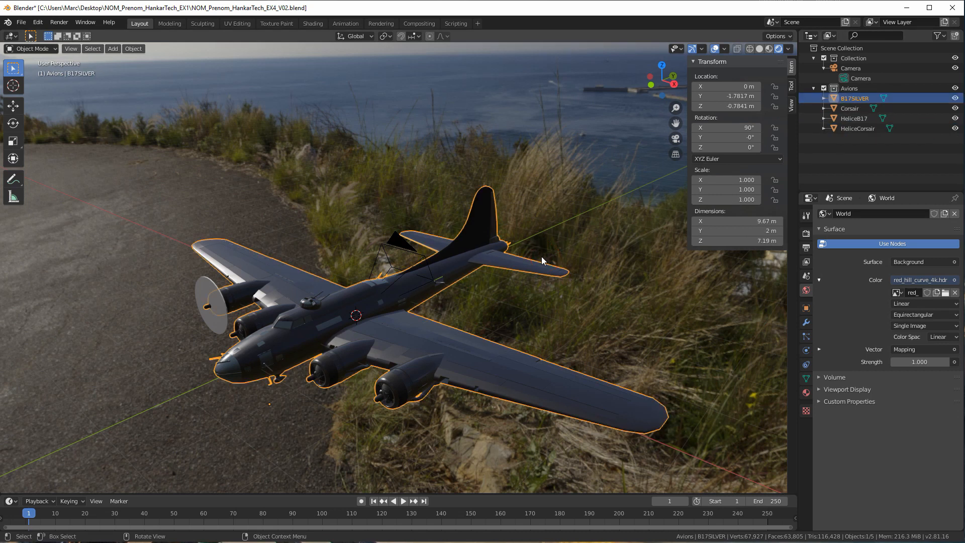
click(855, 110)
shift+click(856, 128)
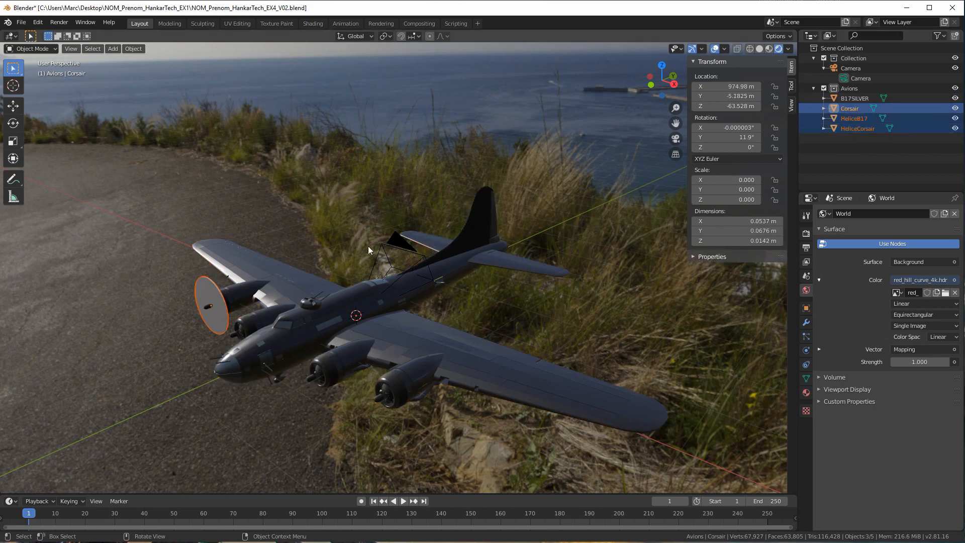
click(855, 109)
ctrl+click(858, 129)
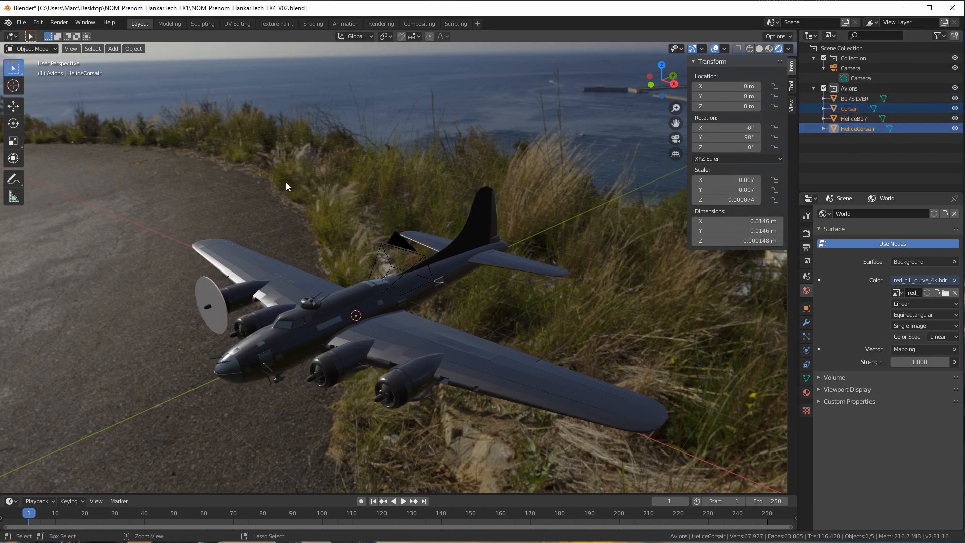
click(13, 105)
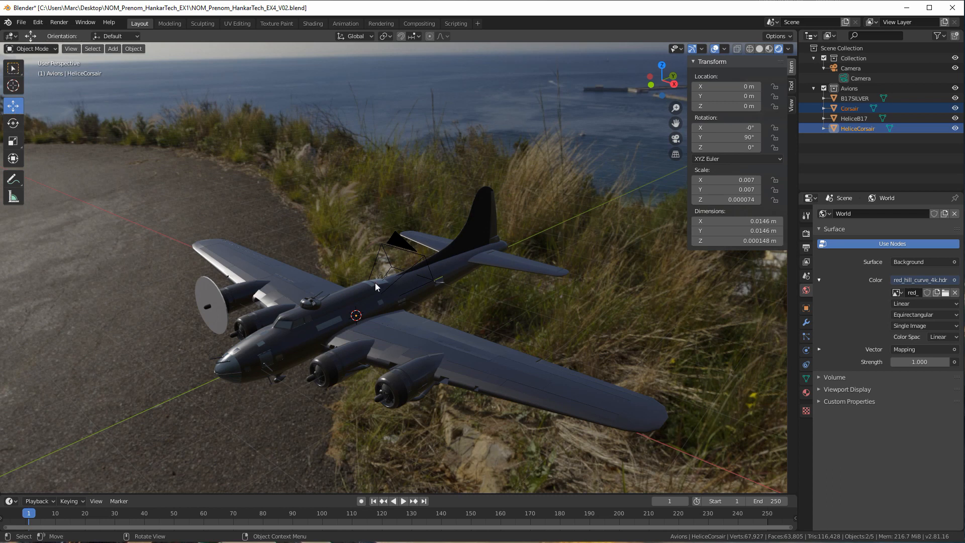
scroll(373, 292, down, 4)
scroll(428, 271, down, 5)
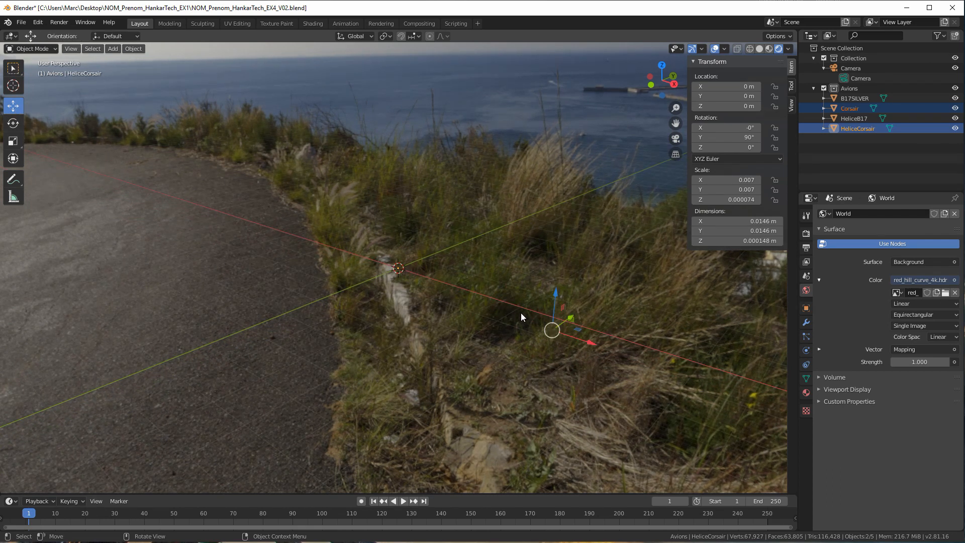
drag(590, 341, 493, 296)
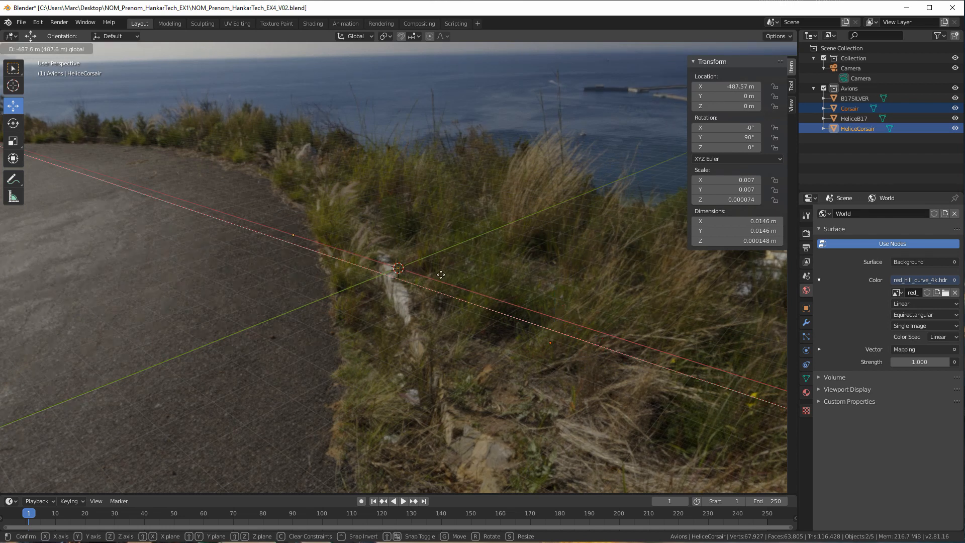
drag(441, 274, 546, 338)
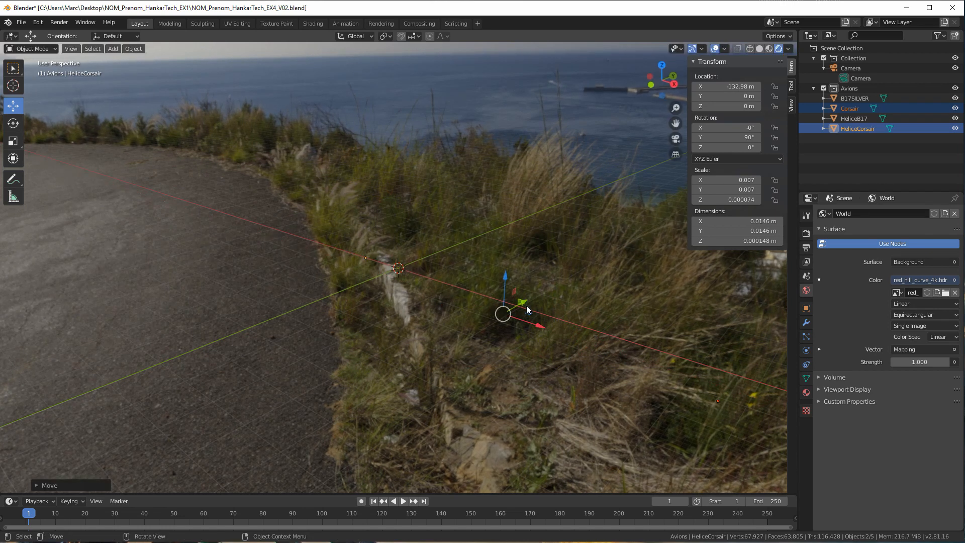
Set the Corsair's location to 0 m on X, Y and Z
click(858, 108)
drag(734, 87, 734, 106)
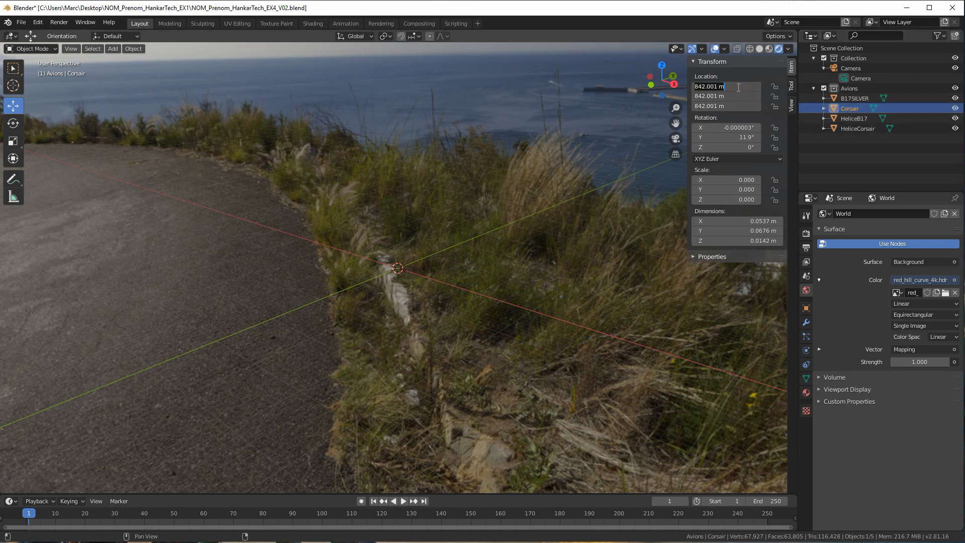
text(0)
key(Return)
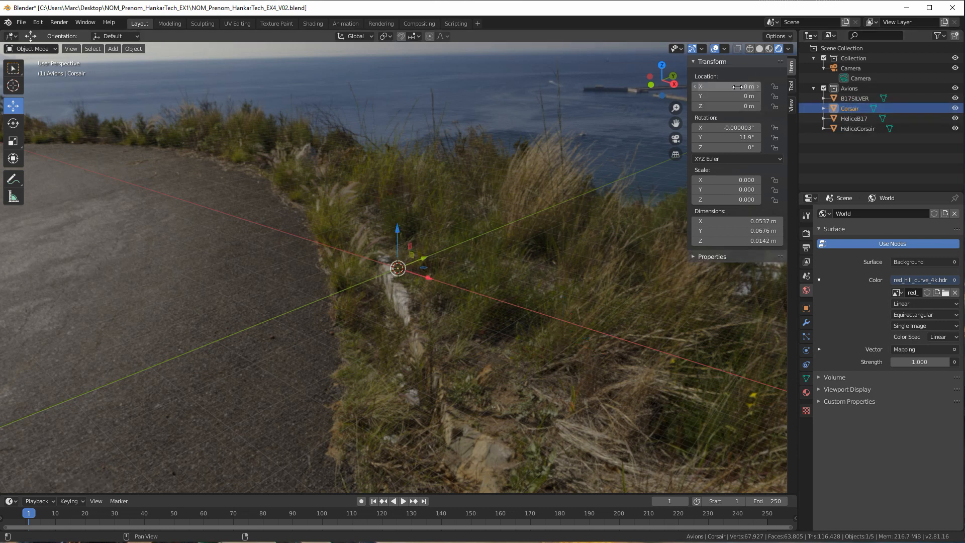
Set the HeliceCorsair's X location to 0 m and check its placement relative to the Corsair and the B17
click(851, 129)
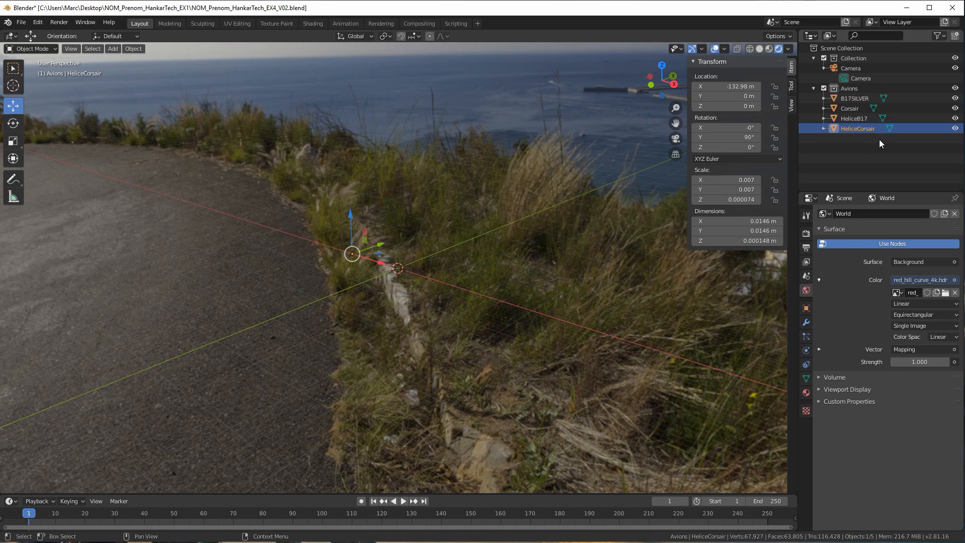
click(750, 86)
text(0)
key(Return)
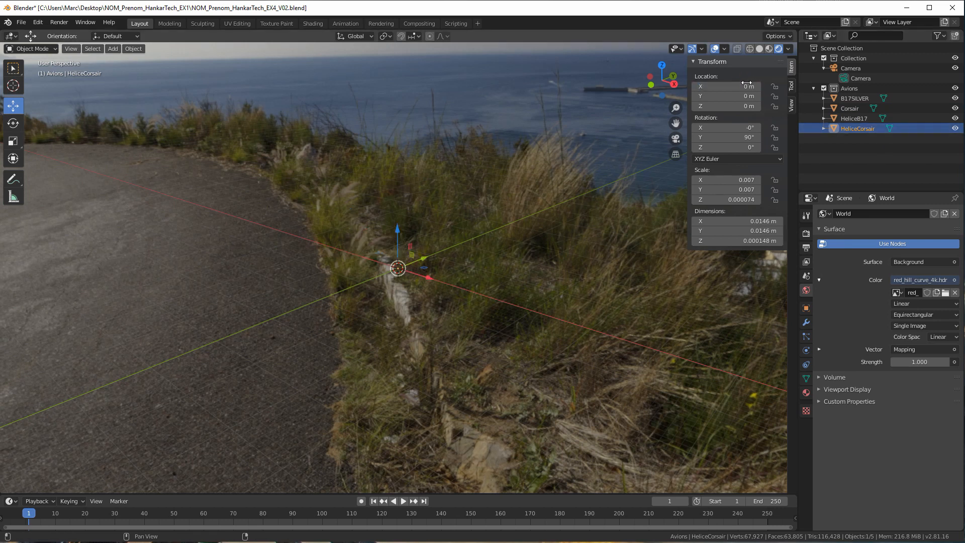
key(KP_Decimal)
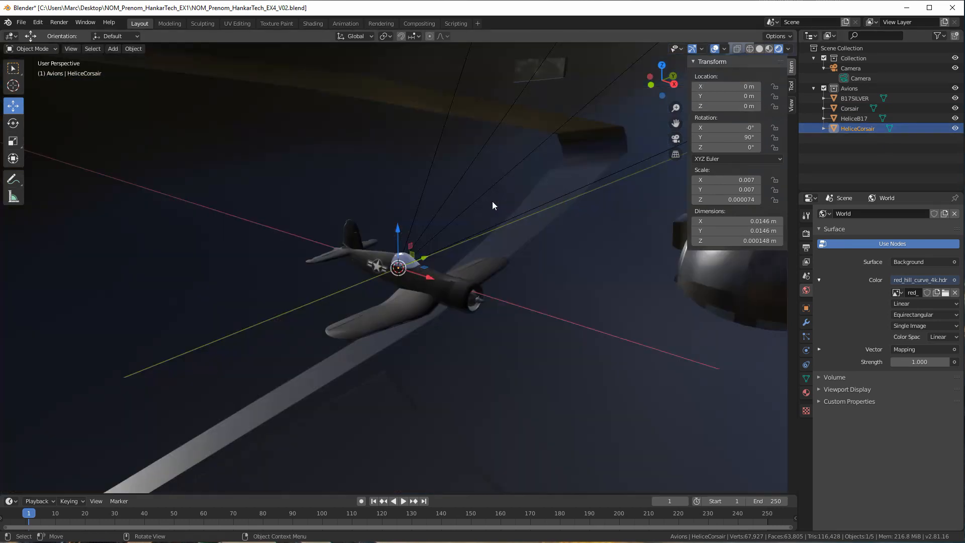
scroll(445, 255, down, 6)
scroll(445, 255, down, 5)
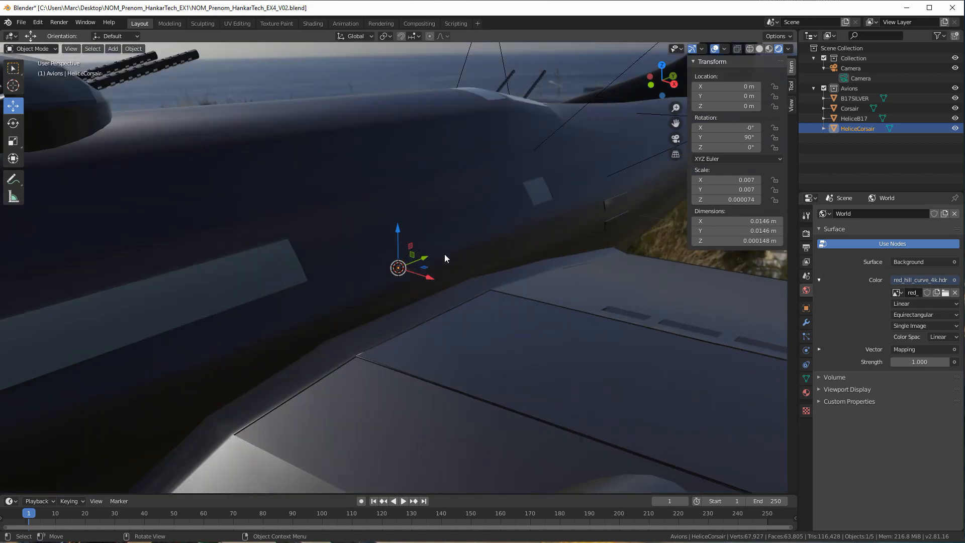
Enlarge the Corsair and HeliceCorsair together until the Corsair is about 0.65 m long, and raise both about 0.89 m along Z
ctrl+click(852, 110)
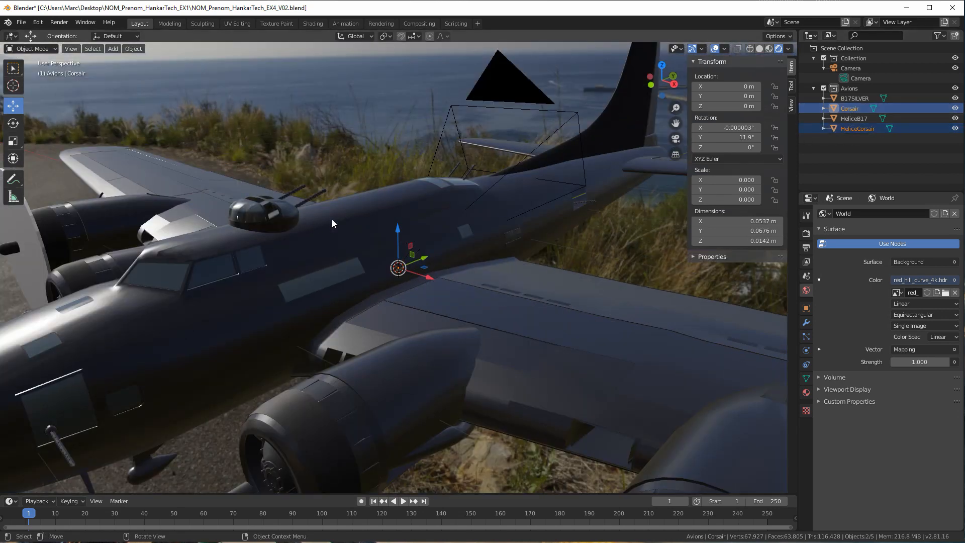
key(s)
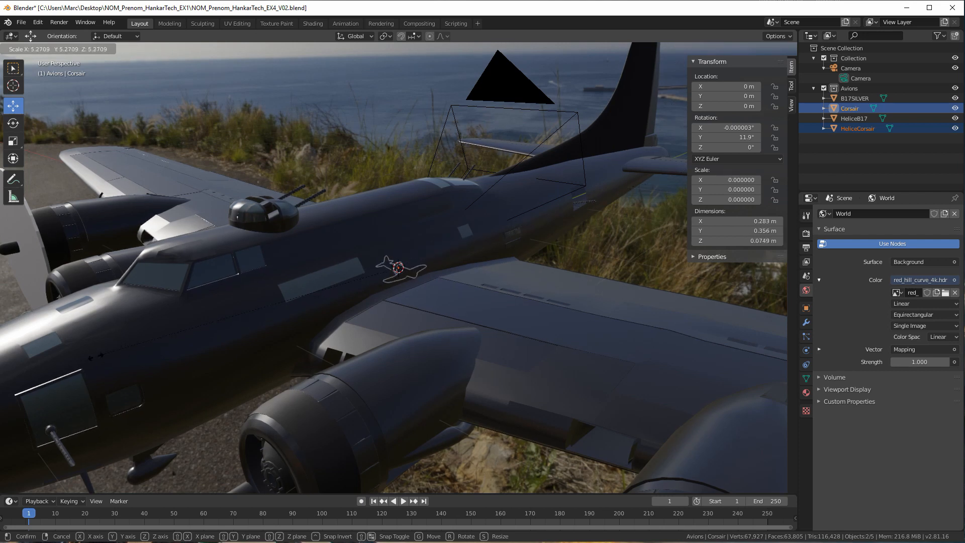
click(557, 325)
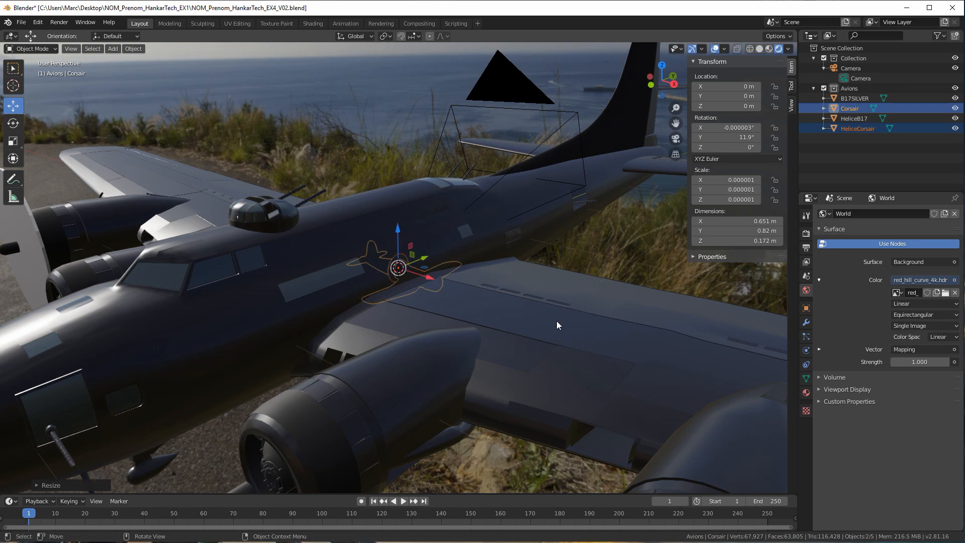
drag(399, 230, 414, 89)
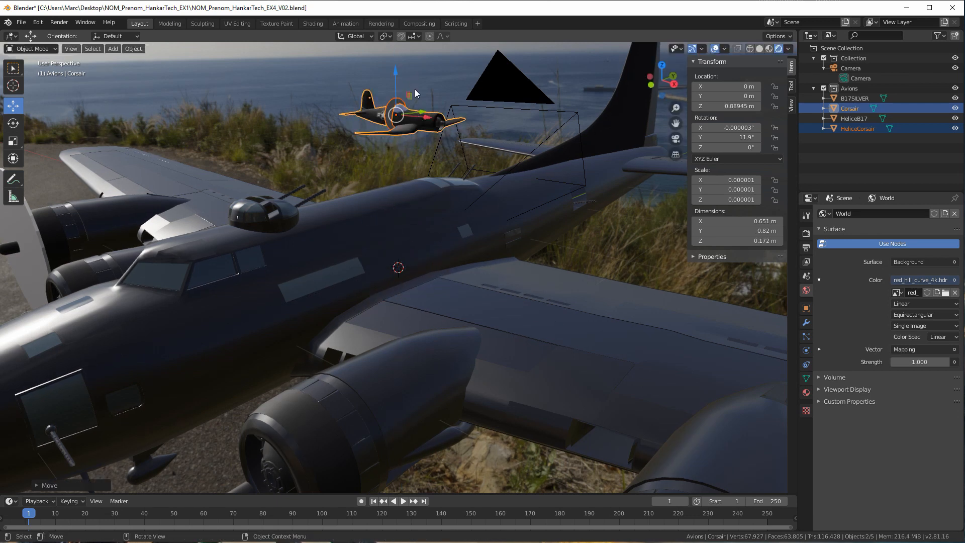
Scale the Corsair and HeliceCorsair up further until the Corsair measures about 1.68 m in X and 2.11 m in Y
scroll(415, 185, down, 3)
mouse_move(416, 185)
middle_down()
mouse_move(429, 212)
mouse_move(469, 194)
mouse_move(446, 189)
mouse_move(424, 201)
middle_up()
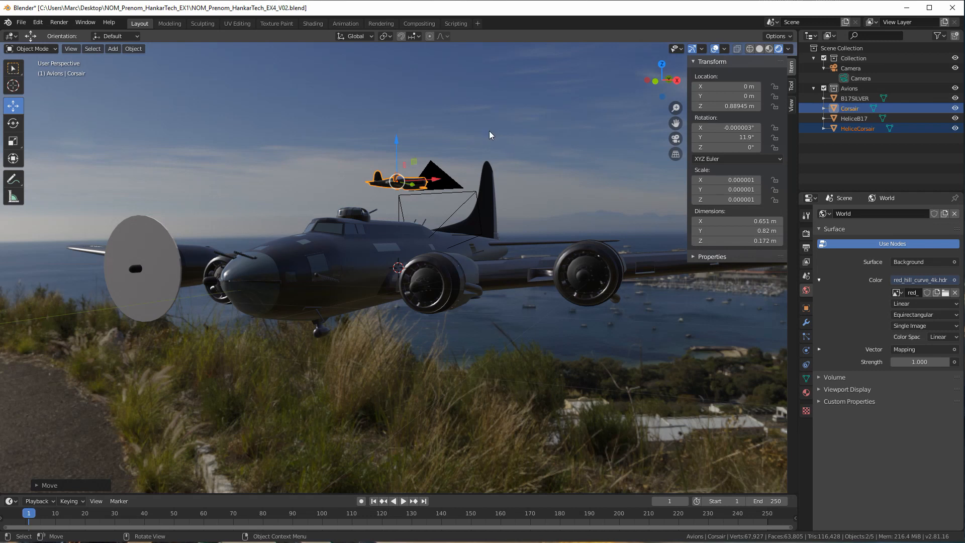
key(s)
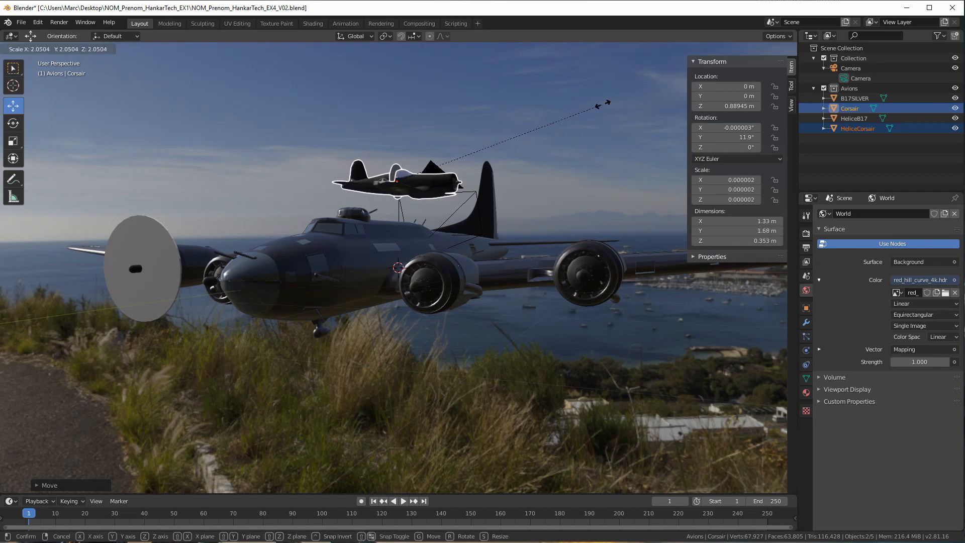
click(603, 103)
mouse_move(523, 201)
middle_down()
mouse_move(526, 221)
mouse_move(523, 199)
middle_up()
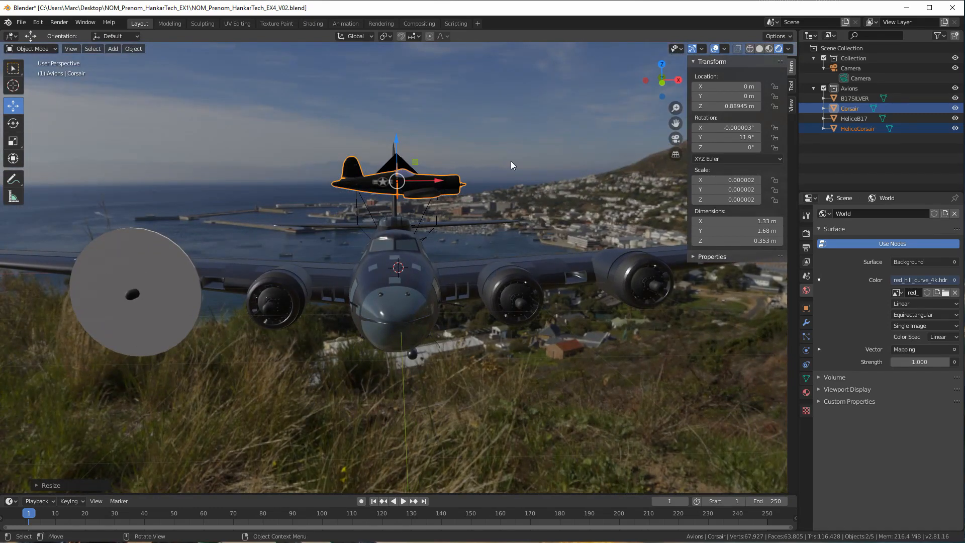
key(s)
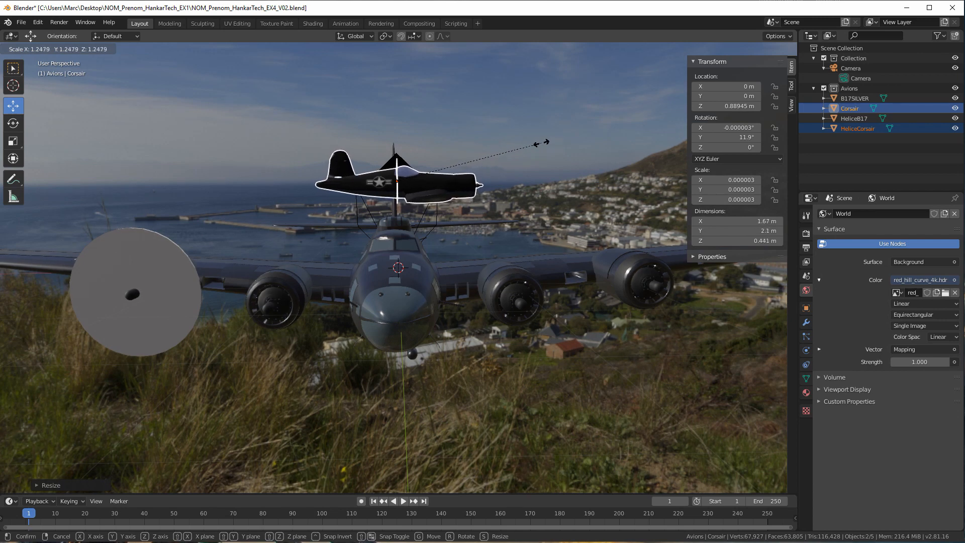
click(538, 145)
Fine-tune the scale of the Corsair and HeliceCorsair against the B17 to a Corsair length of about 1.91 m
middle_drag(448, 207, 375, 212)
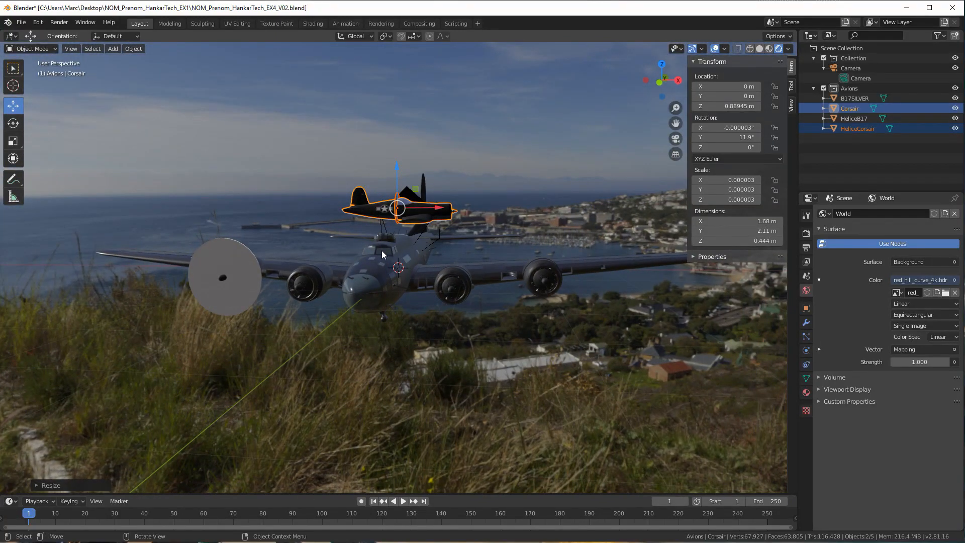
middle_drag(387, 249, 402, 221)
scroll(409, 205, up, 4)
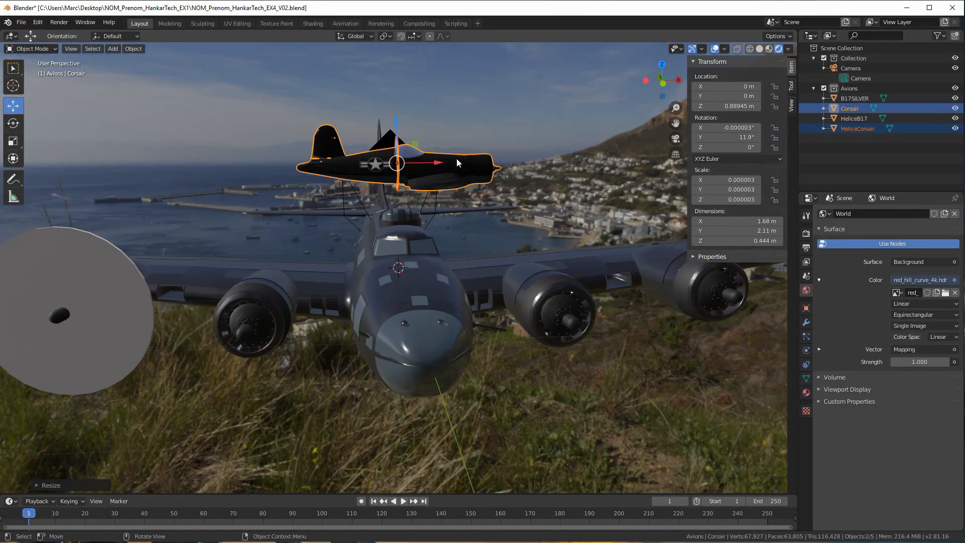
key(s)
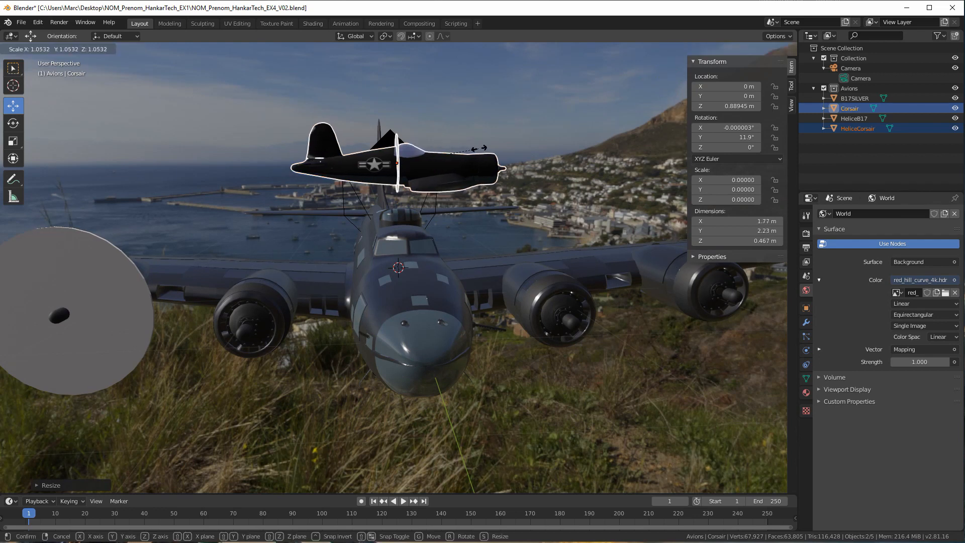
click(486, 149)
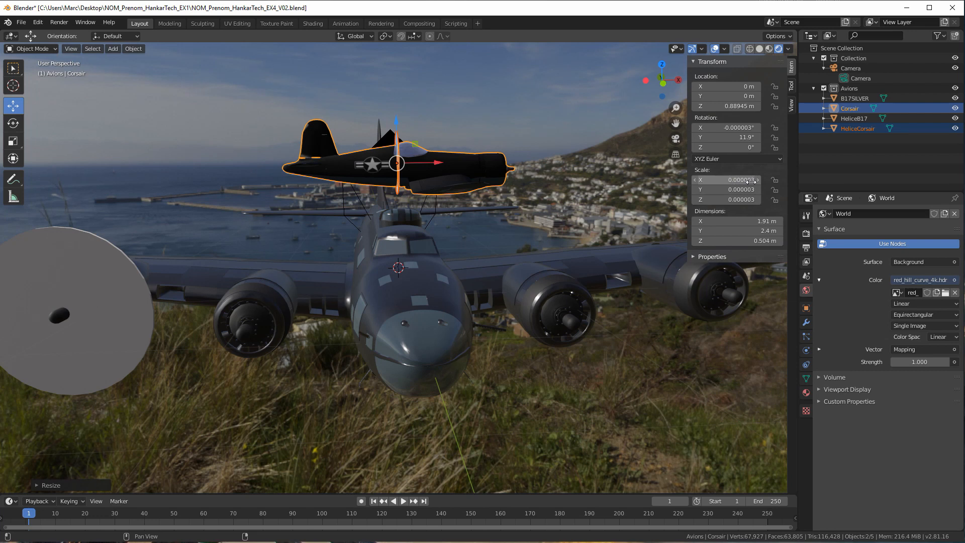
Move only the HeliceCorsair disc to the Corsair's nose, at about 0.93 m on X and 0.83 m on Z
middle_drag(439, 168, 429, 124)
click(391, 145)
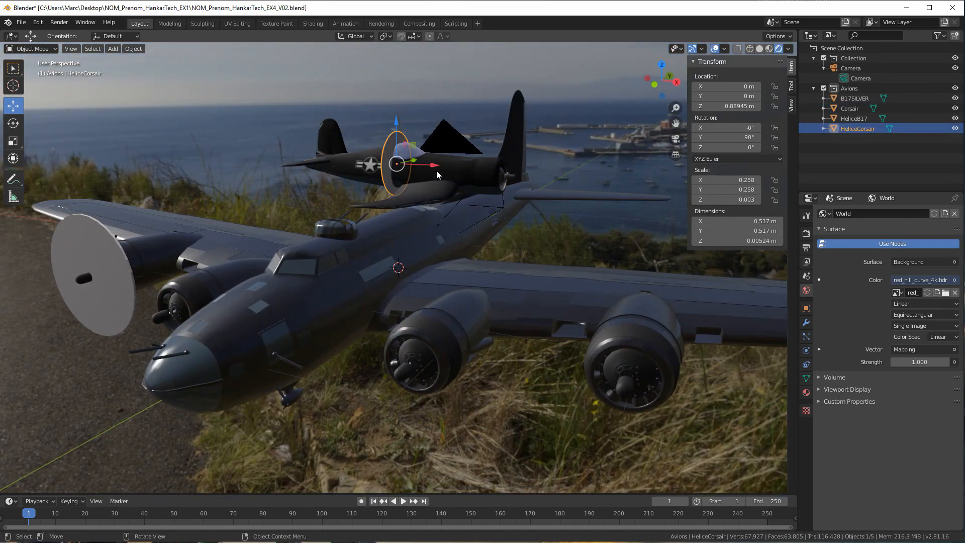
drag(437, 171, 547, 171)
middle_drag(547, 171, 459, 149)
drag(433, 126, 433, 134)
middle_drag(432, 133, 434, 149)
drag(387, 135, 387, 137)
middle_drag(423, 179, 426, 214)
middle_drag(368, 210, 415, 315)
Inspect the propeller disc's fit on the Corsair's nose, selecting the Corsair and HeliceCorsair in turn to compare them
scroll(478, 264, down, 2)
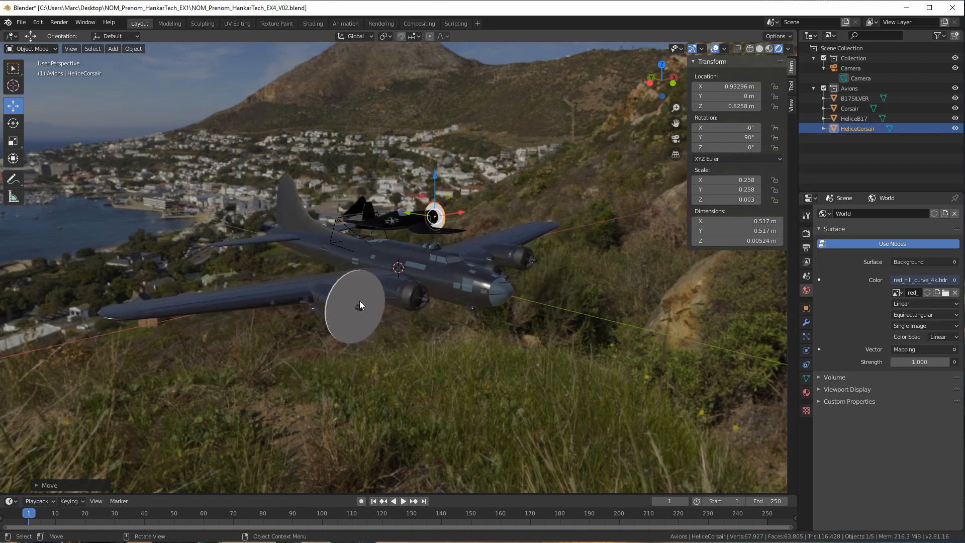
middle_drag(431, 235, 412, 221)
scroll(424, 220, up, 3)
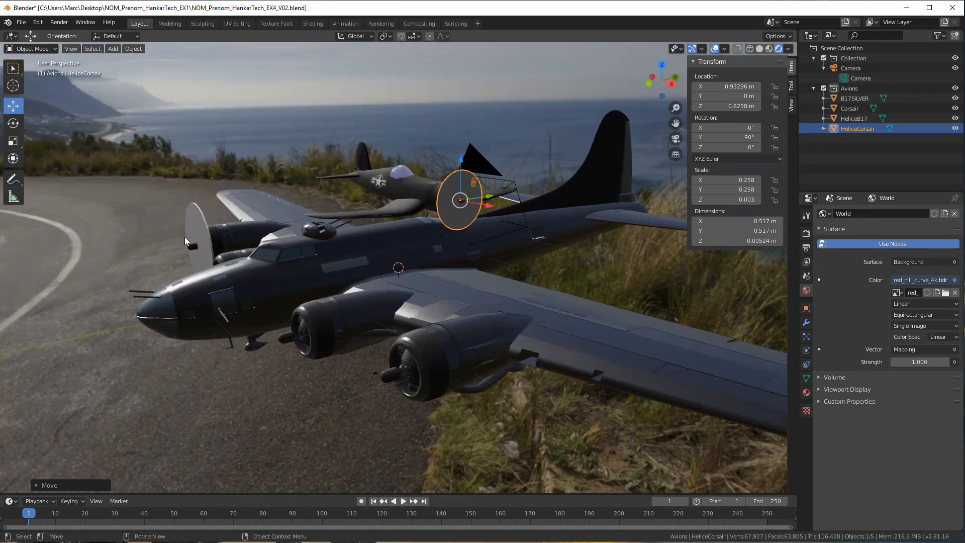
middle_drag(185, 240, 304, 232)
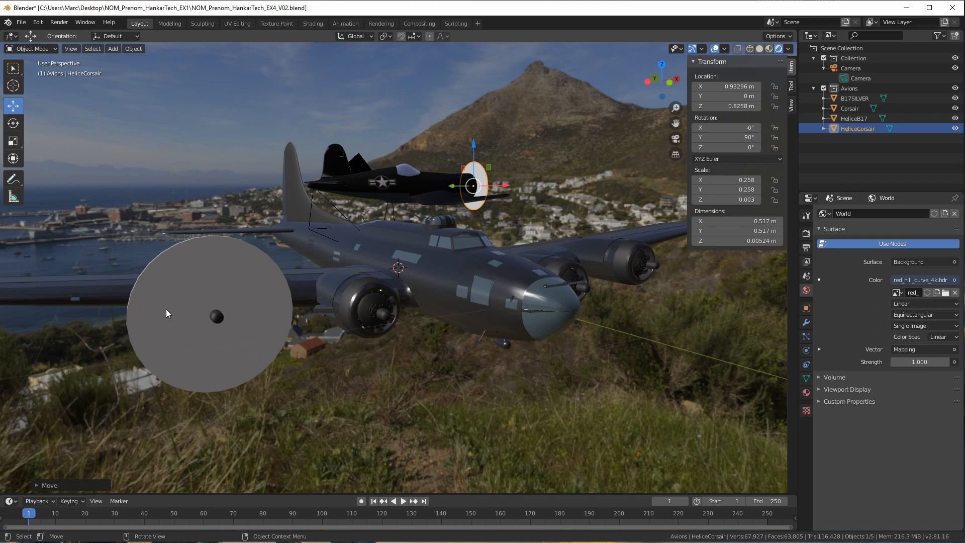
middle_drag(502, 181, 433, 188)
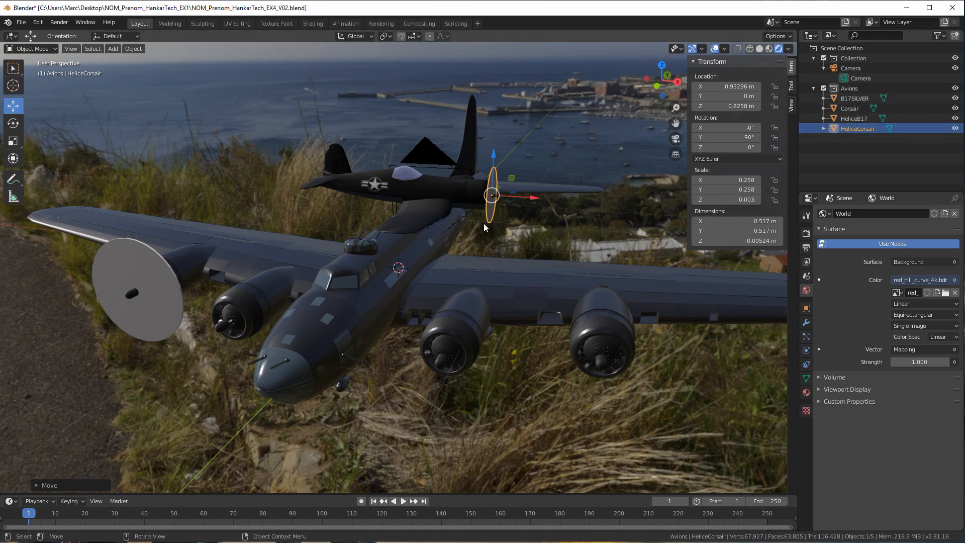
click(442, 193)
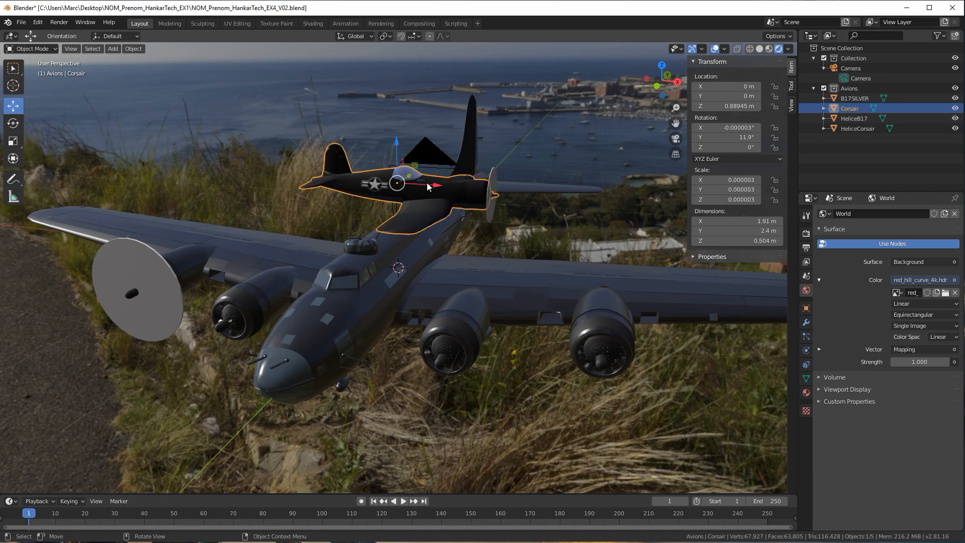
middle_drag(440, 192, 499, 183)
click(488, 175)
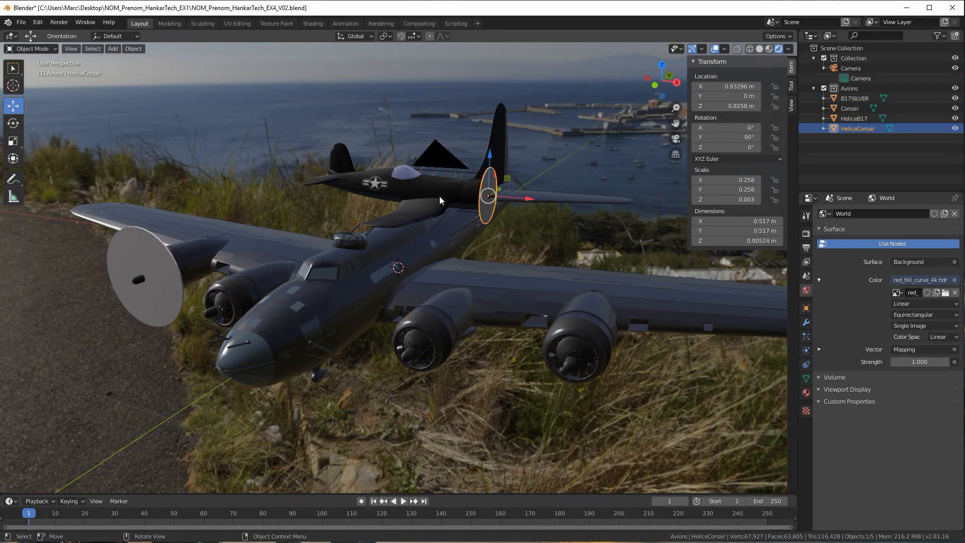
click(456, 189)
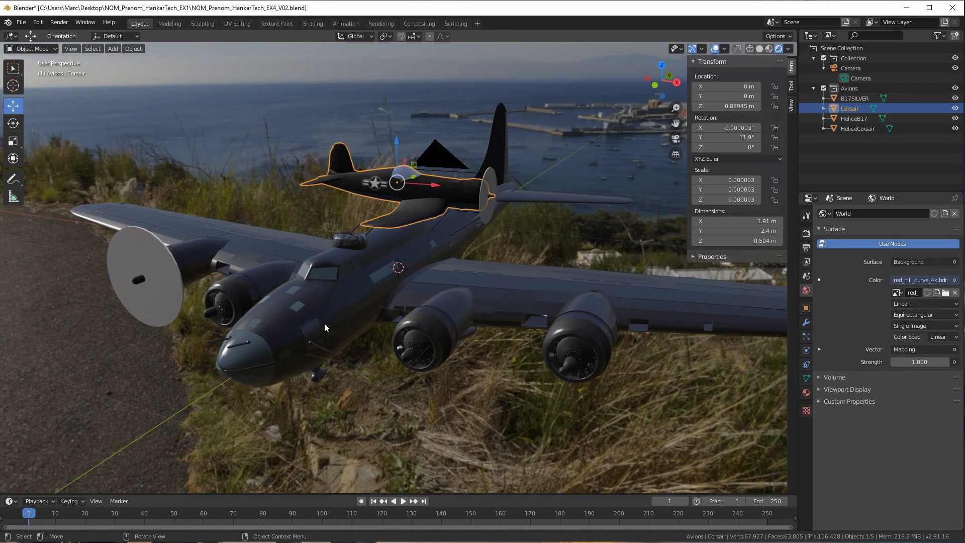
middle_drag(325, 324, 382, 232)
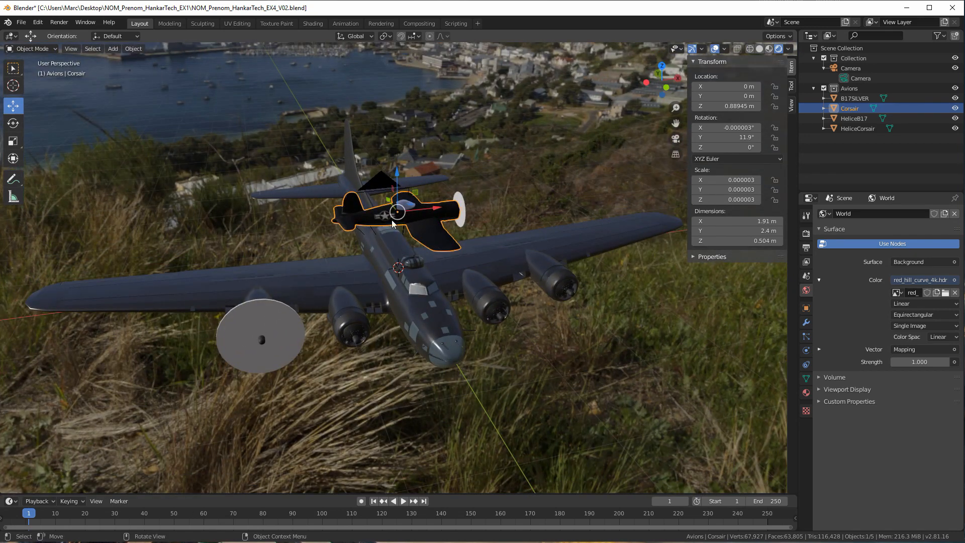
click(462, 201)
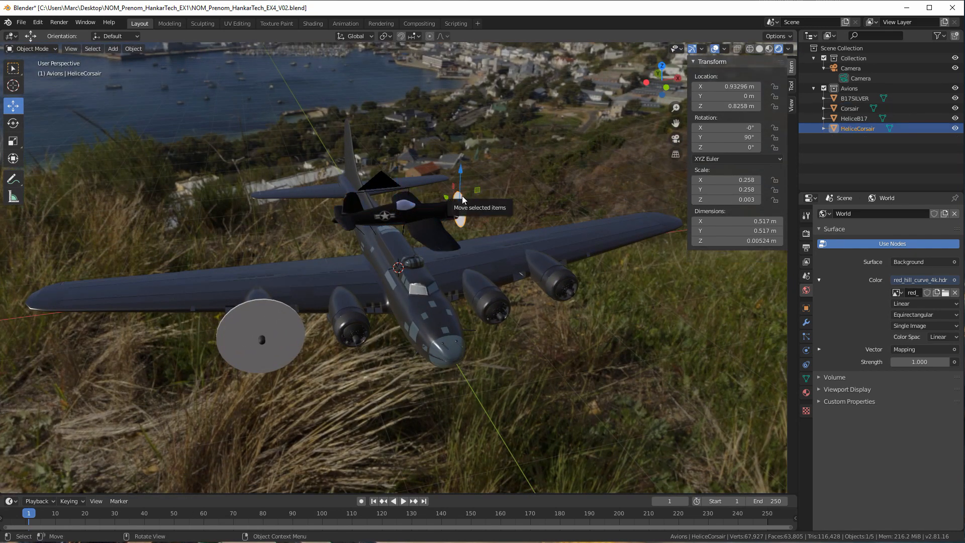
Review the Corsair's size and position above the B17 from several angles, keeping HeliceCorsair selected
middle_drag(433, 208, 363, 188)
scroll(408, 181, up, 3)
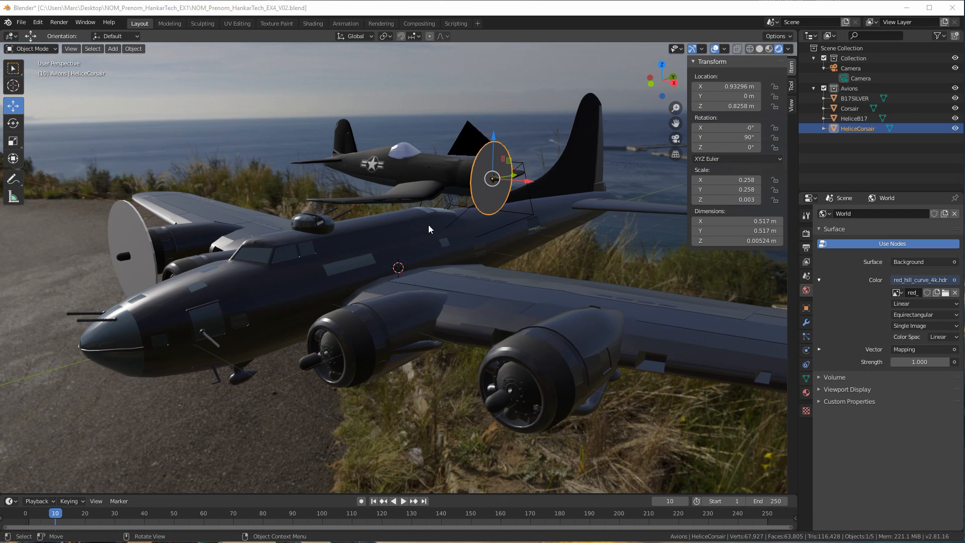
middle_drag(342, 243, 421, 200)
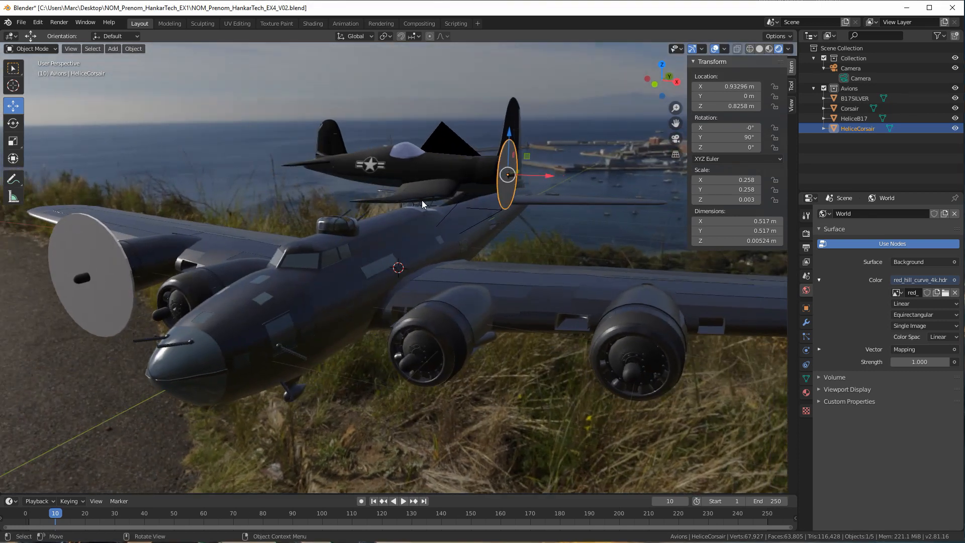
middle_drag(509, 199, 467, 192)
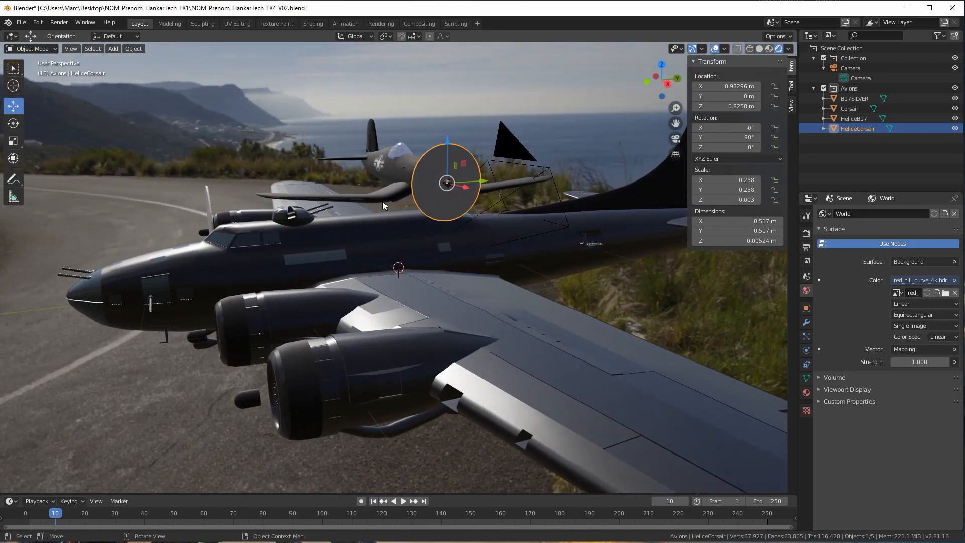
middle_drag(383, 204, 495, 203)
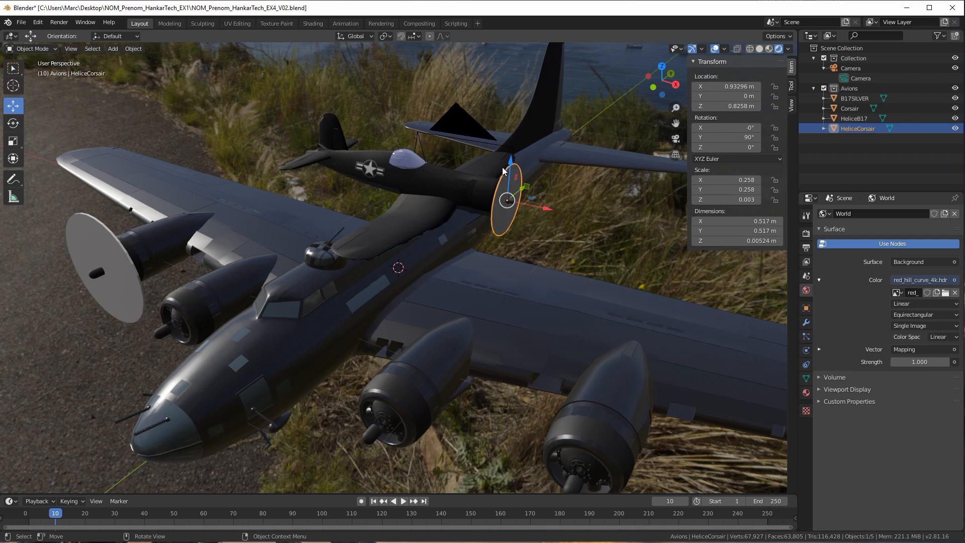
middle_drag(414, 157, 323, 253)
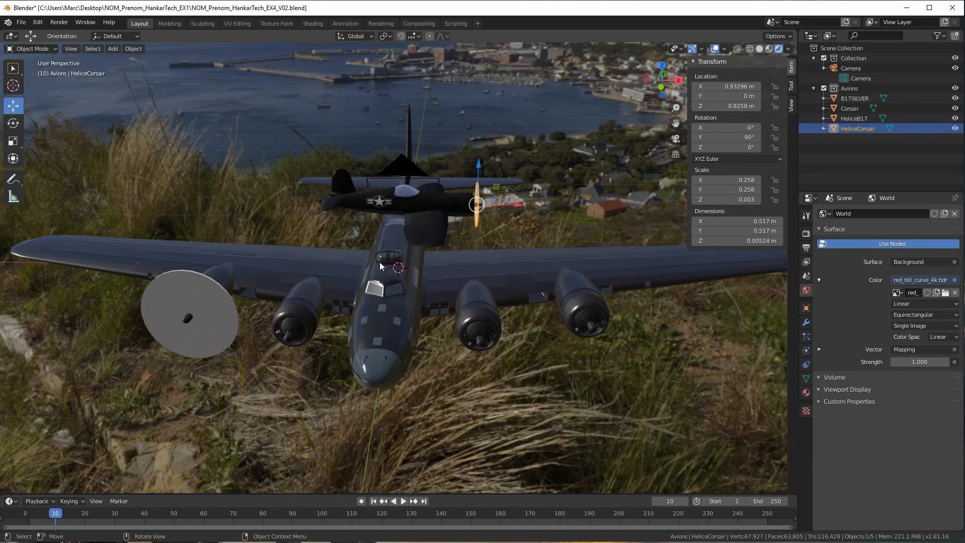
middle_drag(264, 261, 259, 253)
middle_drag(406, 215, 373, 199)
scroll(373, 199, up, 3)
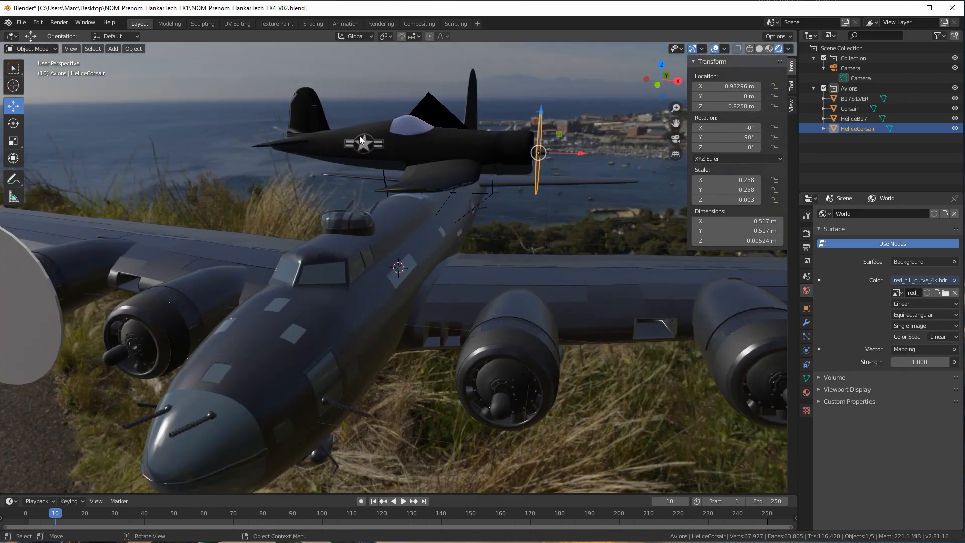
middle_drag(361, 142, 501, 184)
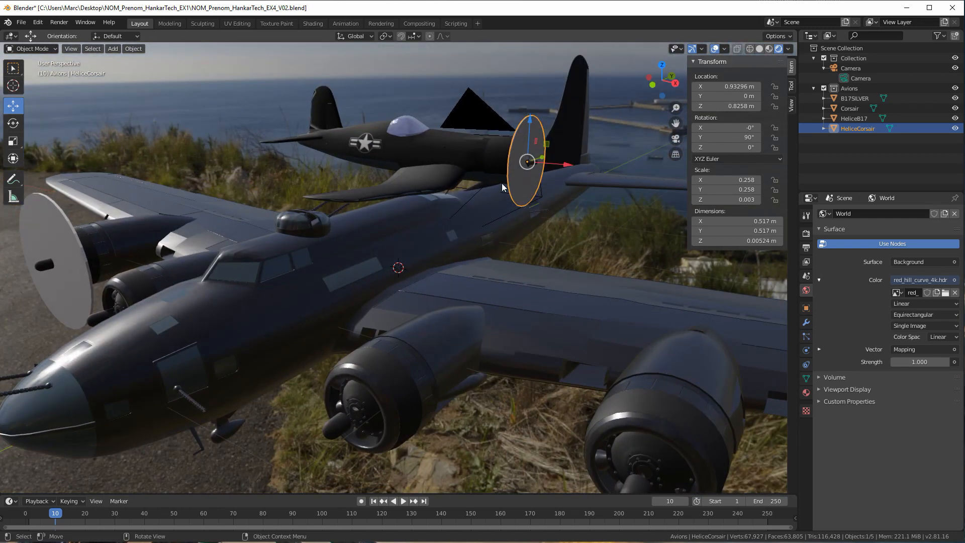
middle_drag(316, 237, 360, 238)
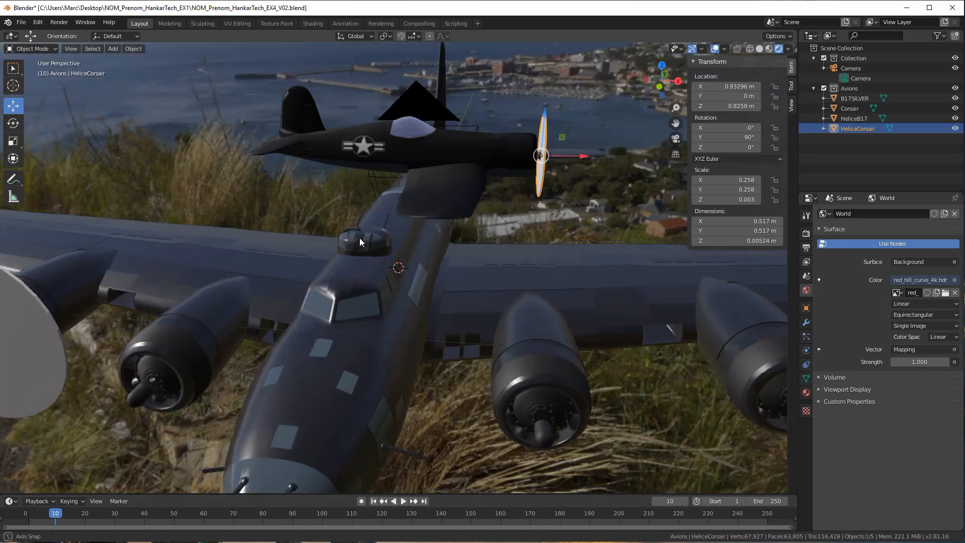
Display the Helice.tif image behind the HeliceCorsair's UV layout in the UV Editing workspace
click(237, 23)
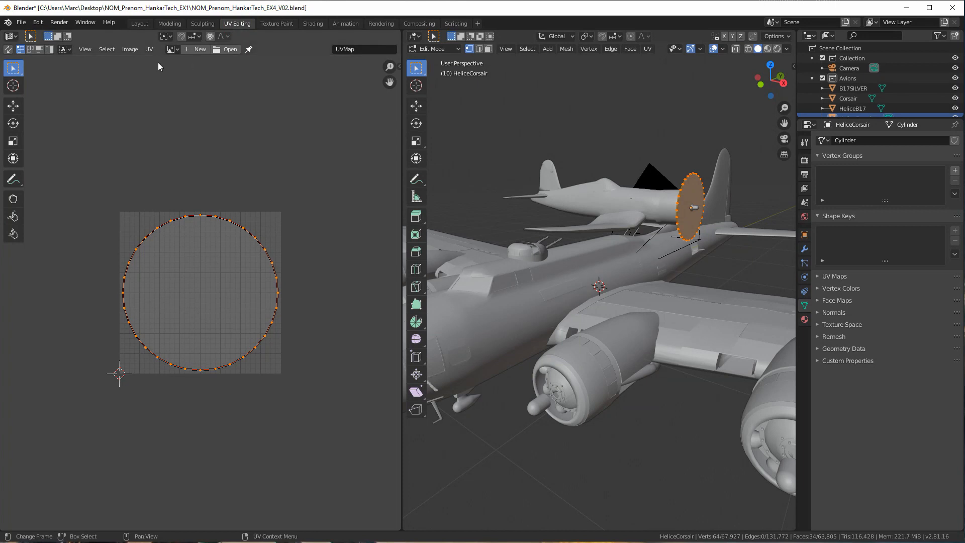
click(173, 49)
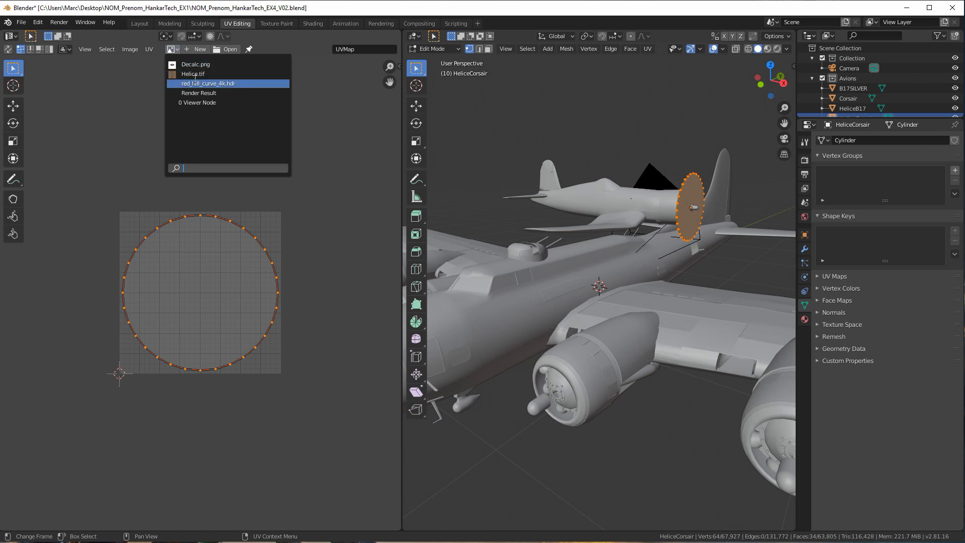
click(192, 74)
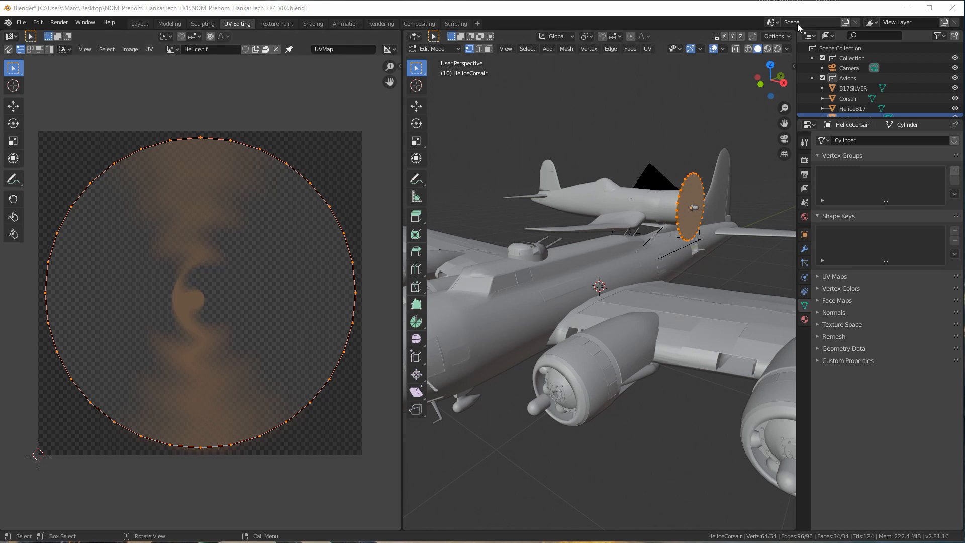
Rename the scene to Principale
click(782, 22)
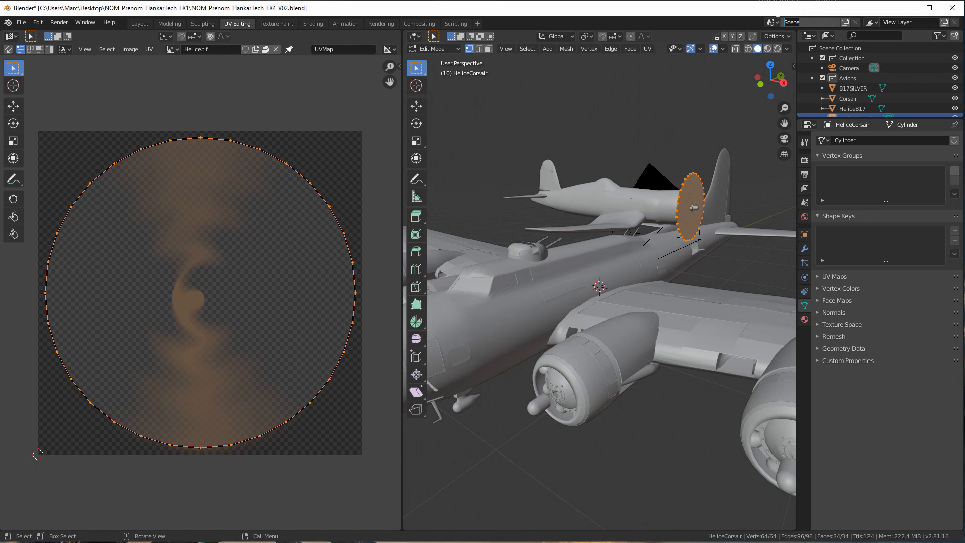
text(Principale)
key(Return)
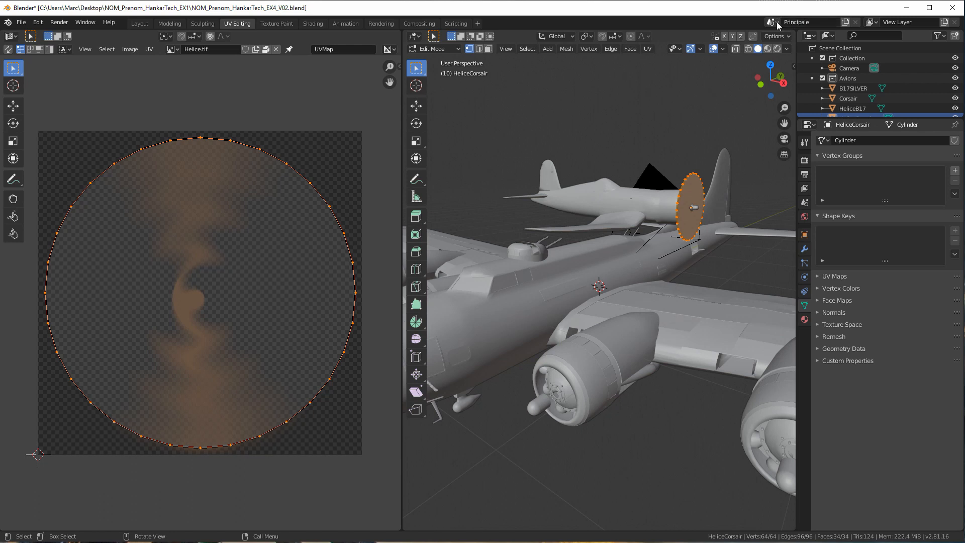
Create a new empty scene and name it HeliceRot
click(846, 24)
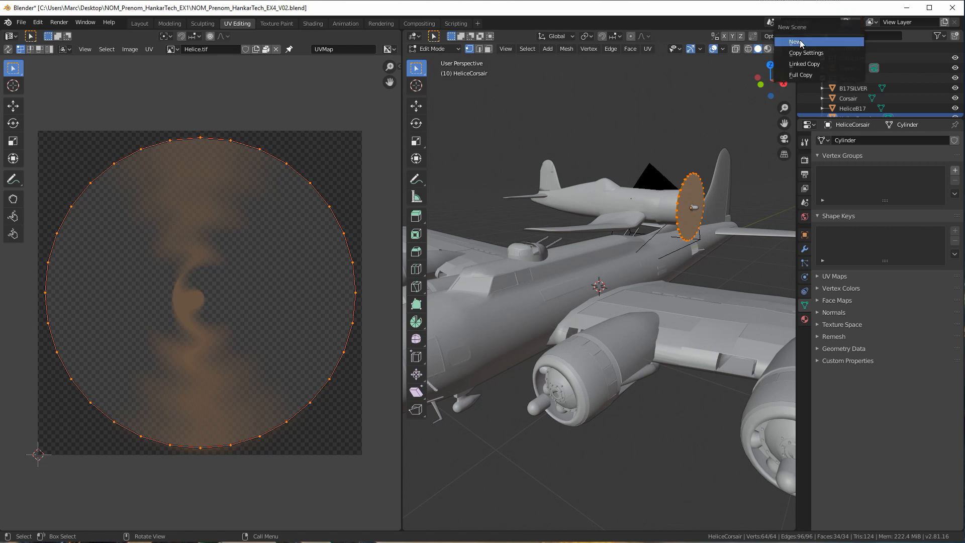
click(794, 42)
click(806, 23)
drag(805, 22, 778, 21)
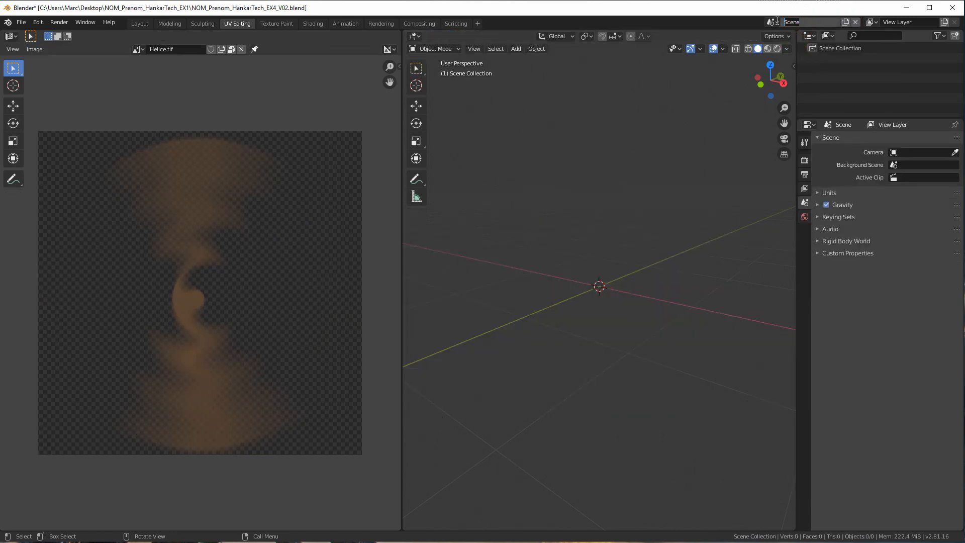
text(HeliceRot)
key(Return)
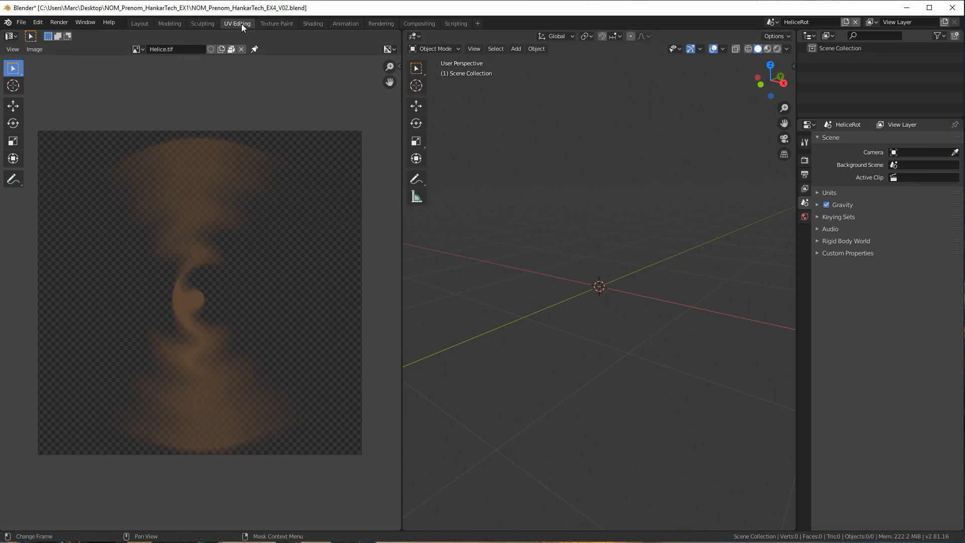
Enable compositing nodes for the HeliceRot scene and delete the default Render Layers and Composite nodes
click(433, 23)
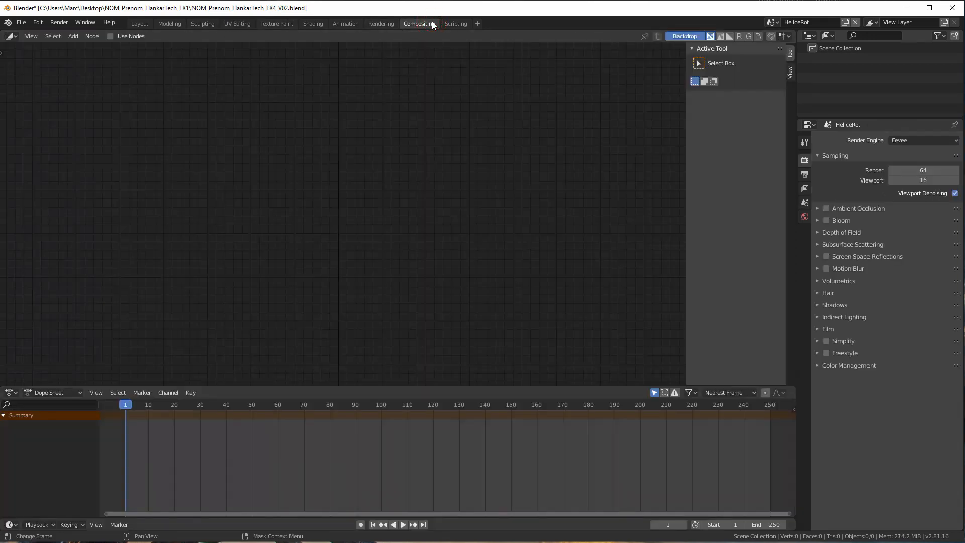
click(110, 36)
drag(369, 192, 322, 145)
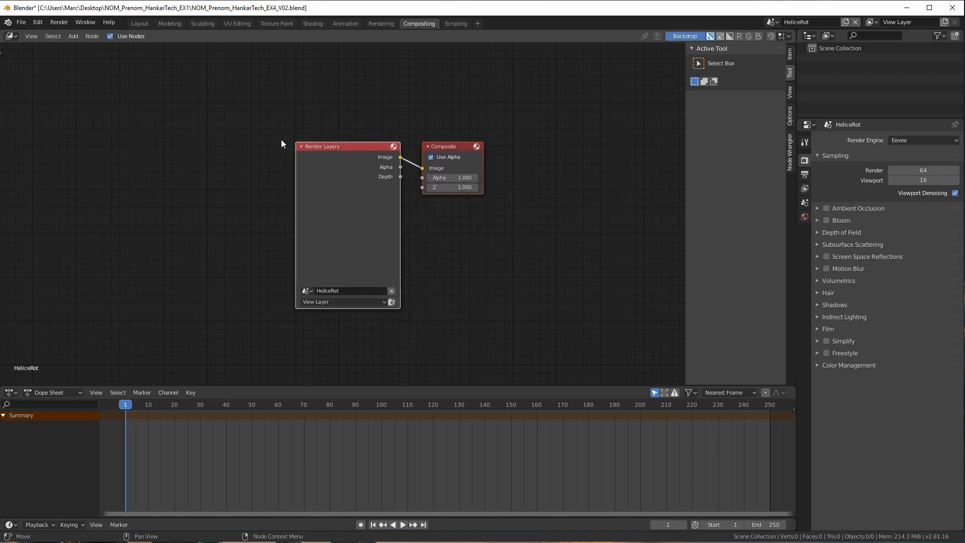
shift+click(445, 145)
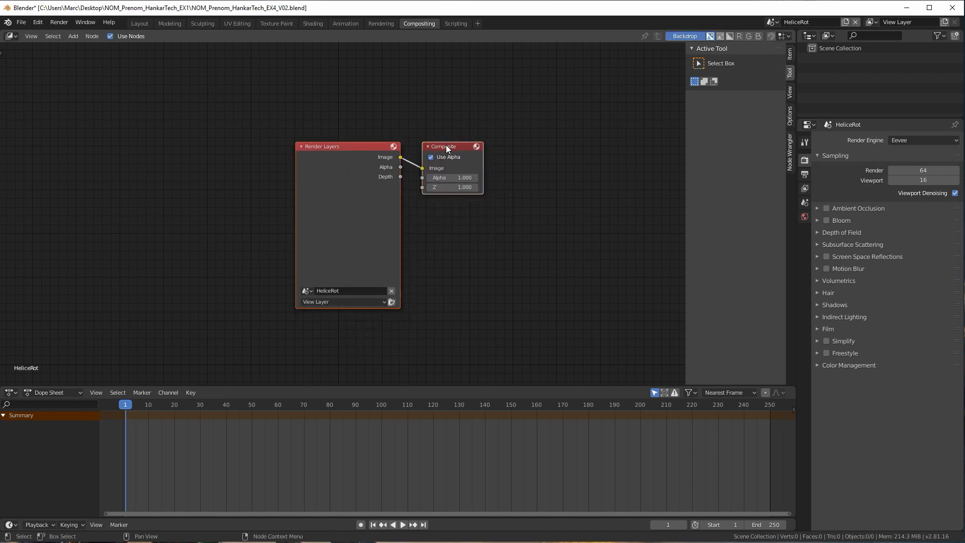
key(Delete)
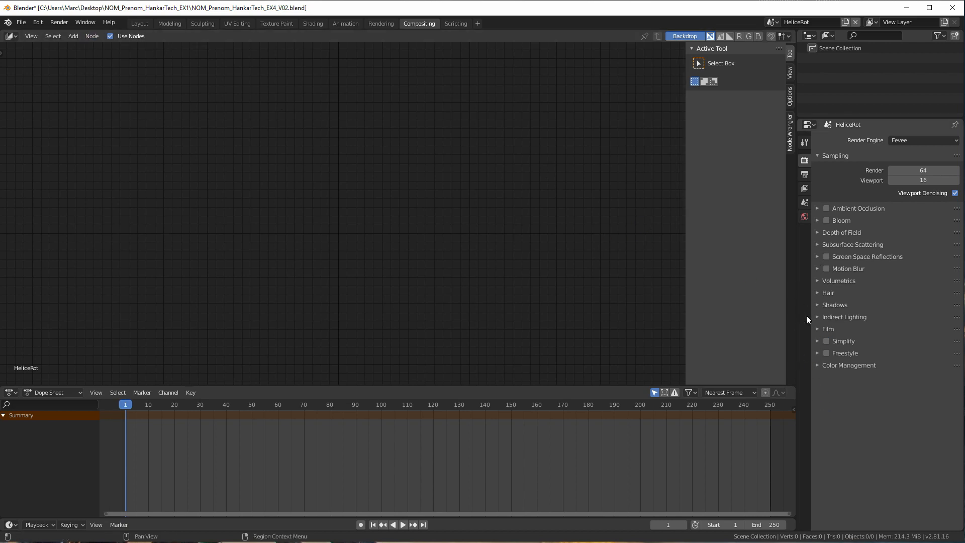
Widen the Properties area in the Compositing workspace, split it horizontally, and turn its lower half into an Image Editor
drag(796, 315, 723, 311)
right_click(721, 306)
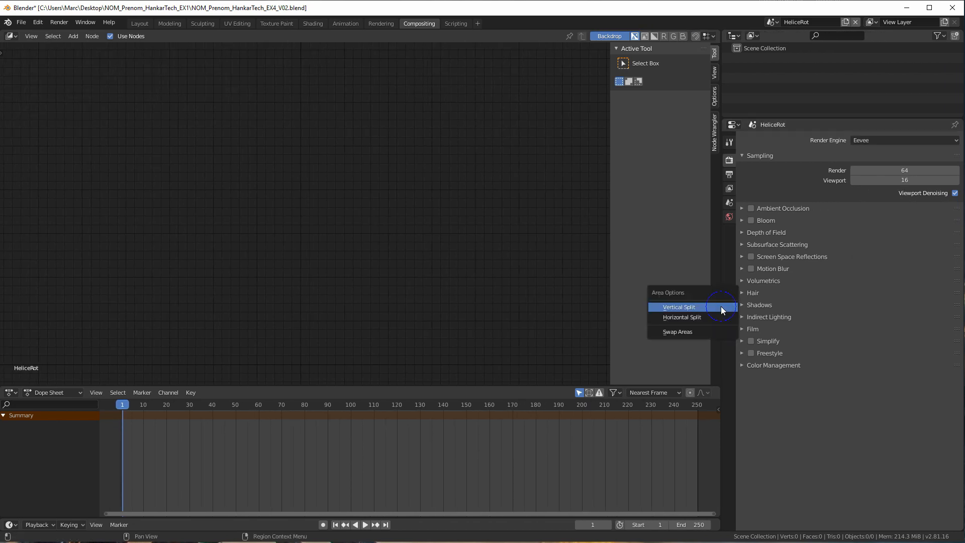
click(682, 317)
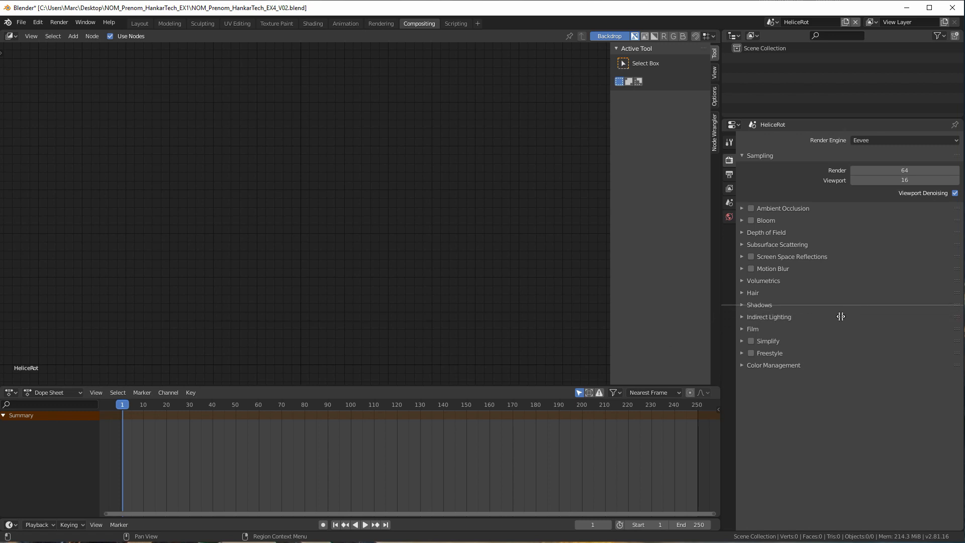
click(820, 334)
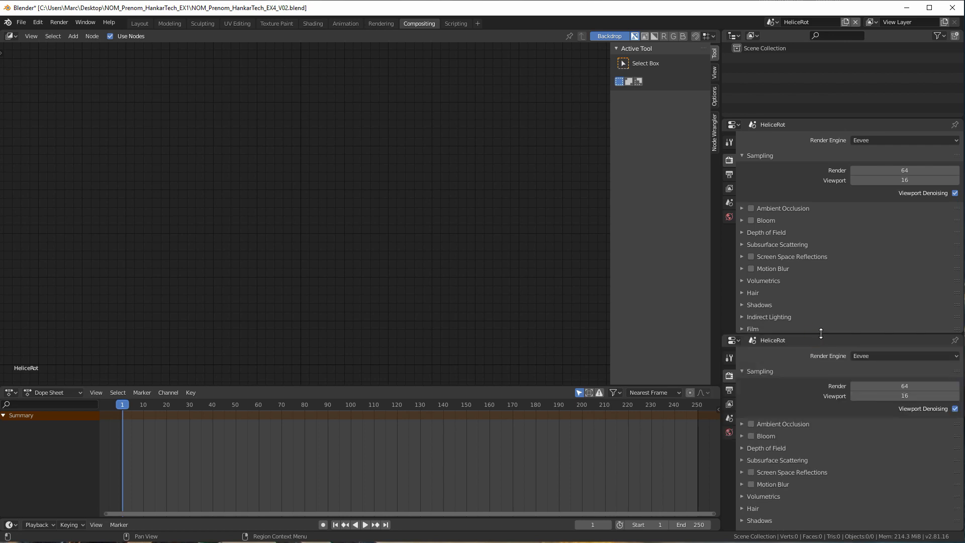
click(733, 341)
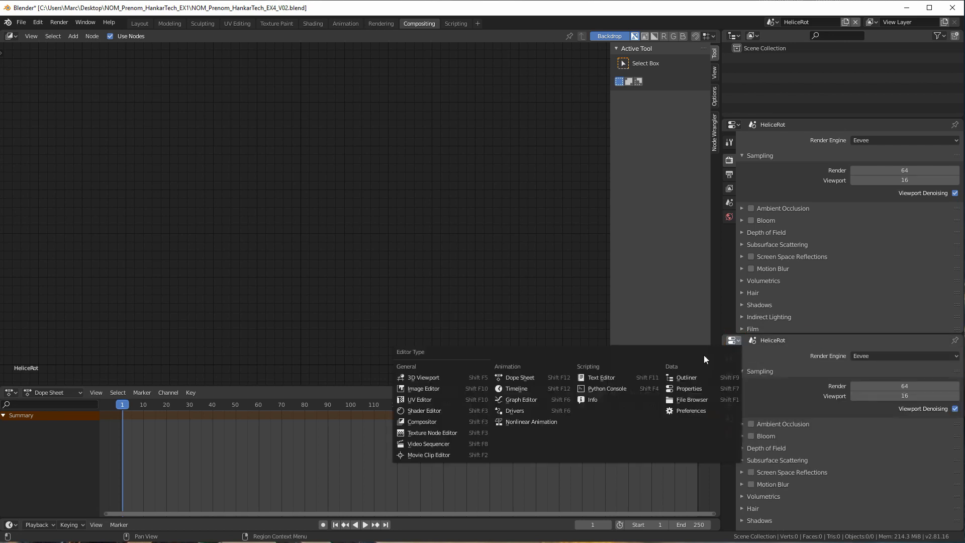
click(435, 390)
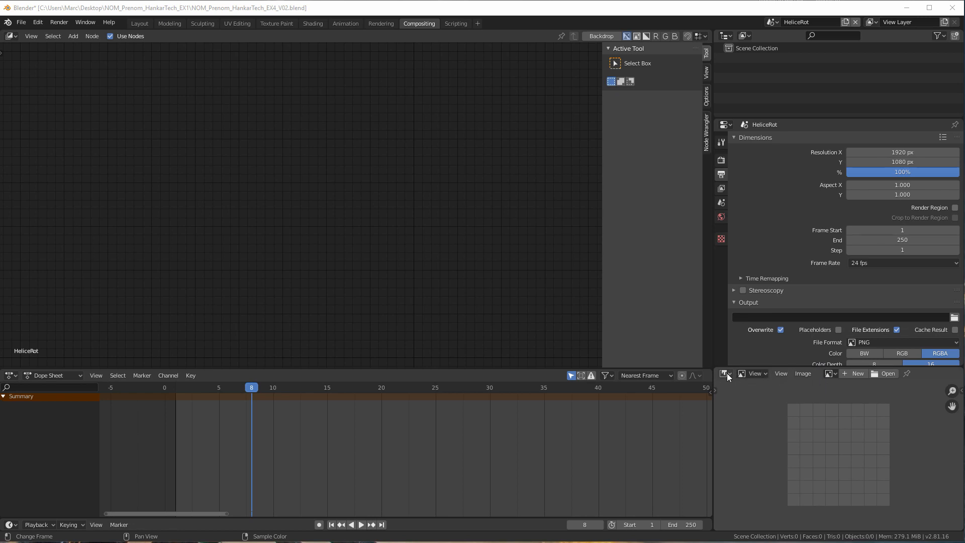
Display the Viewer Node image in the Image Editor and make that area taller
click(831, 374)
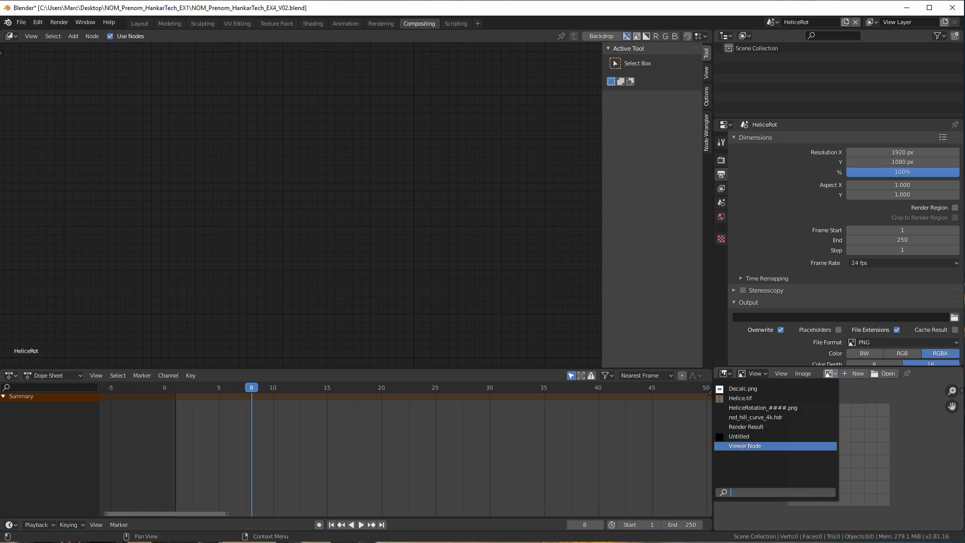
click(745, 446)
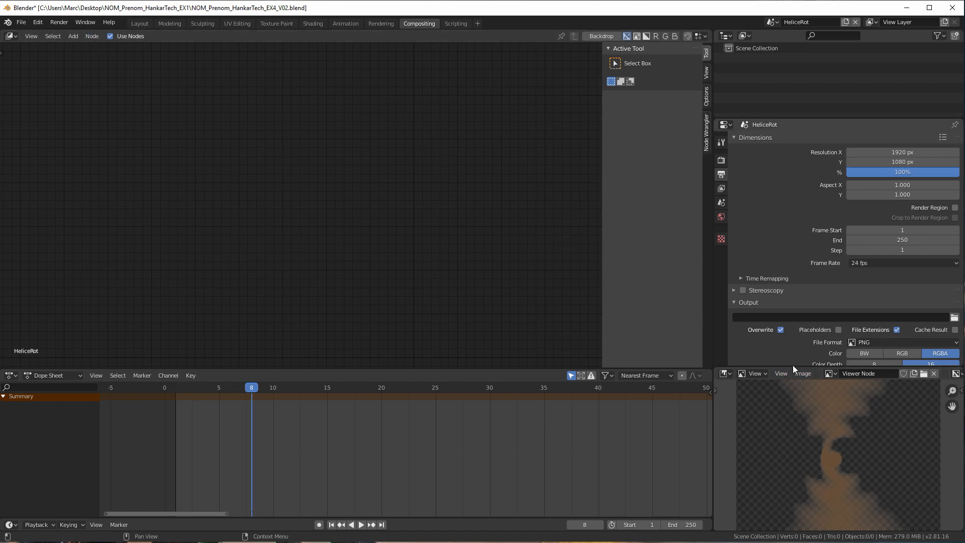
drag(794, 369, 794, 342)
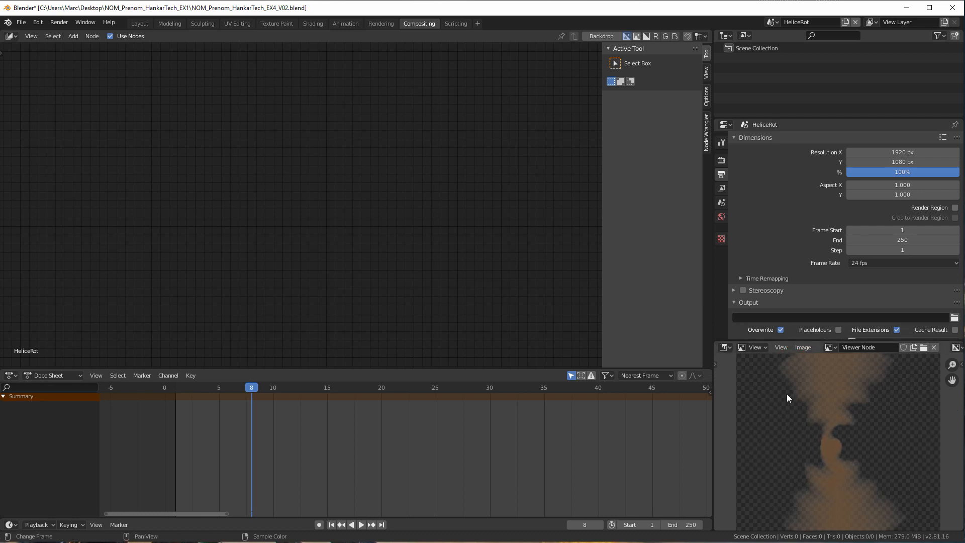
Add a Viewer output node to the empty compositor, keeping the backdrop display turned off
click(74, 37)
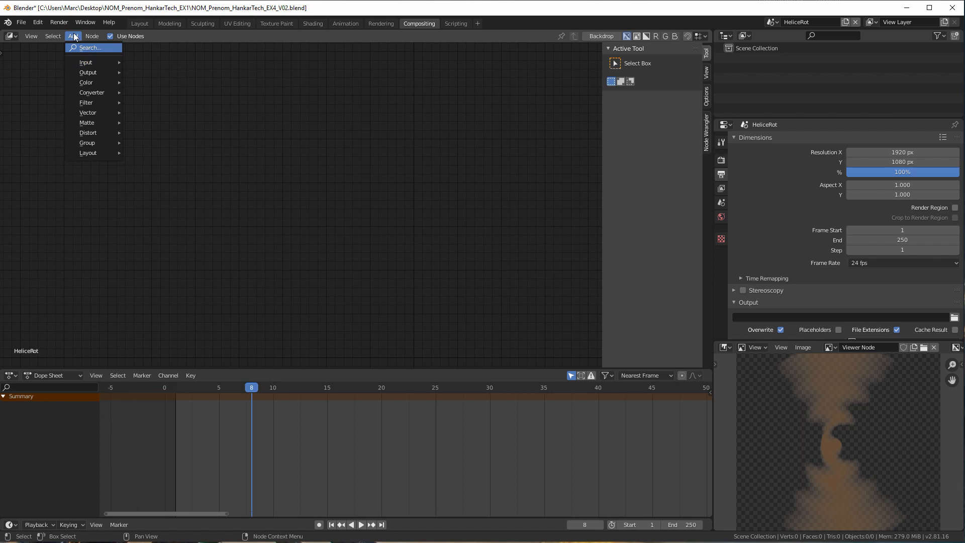
mouse_move(88, 73)
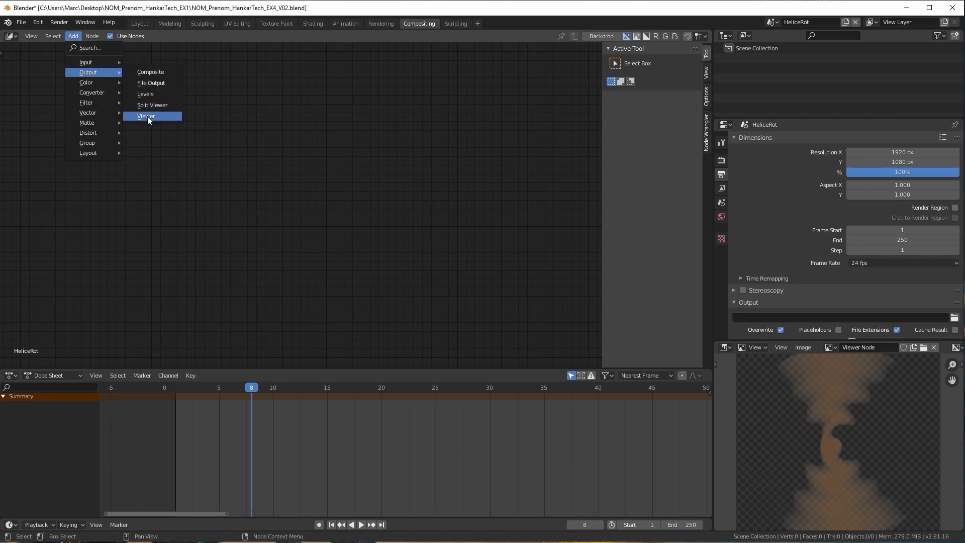
click(147, 117)
click(488, 91)
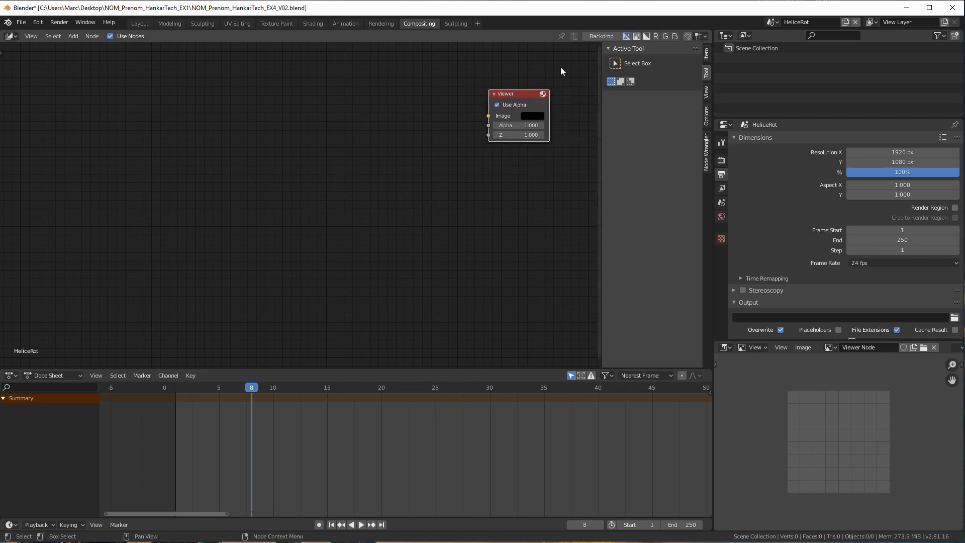
click(600, 37)
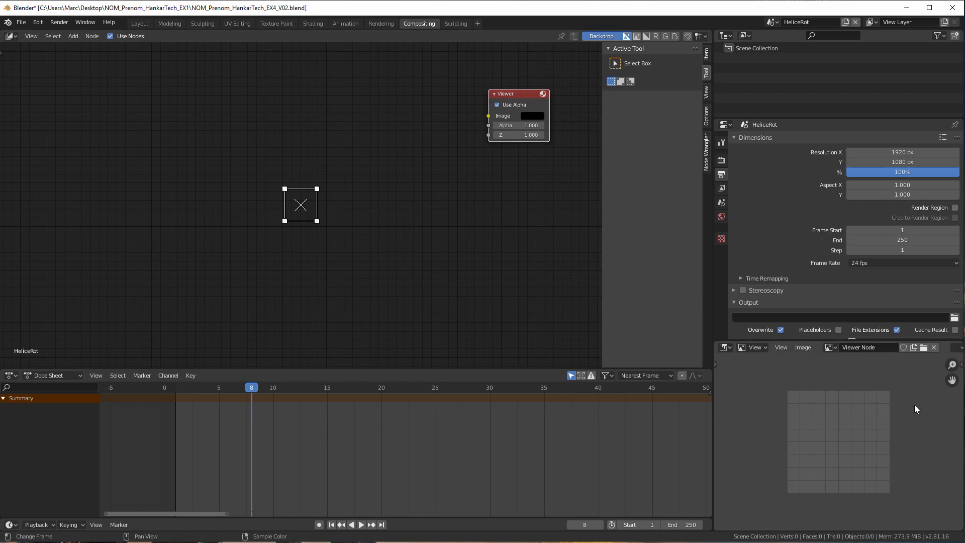
click(594, 37)
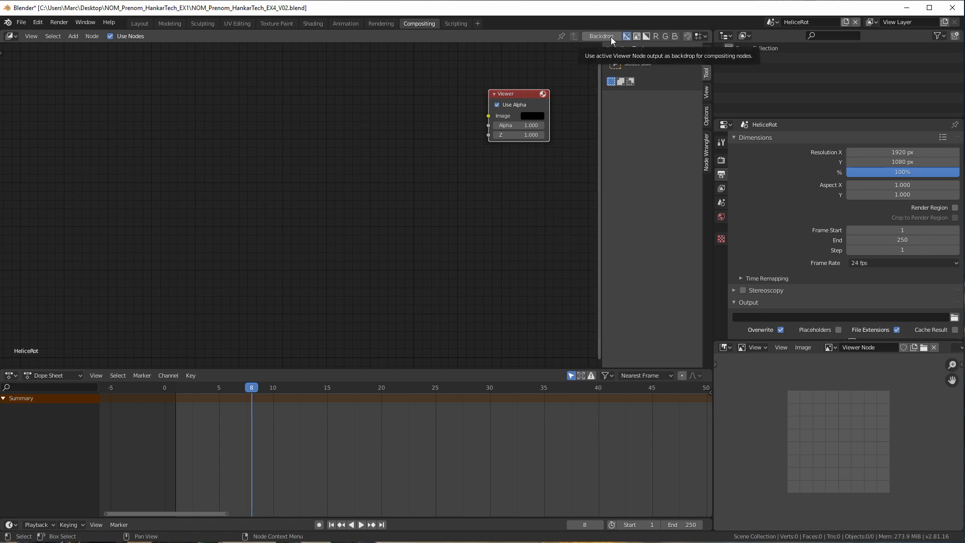
drag(530, 94, 521, 92)
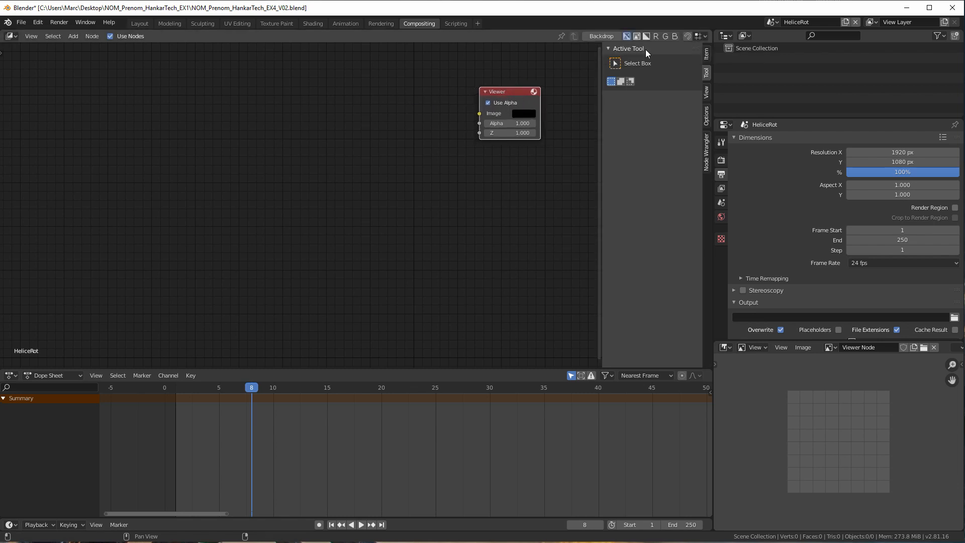
Add an Image input node well before the Viewer node and assign Helice.tif to it
click(73, 37)
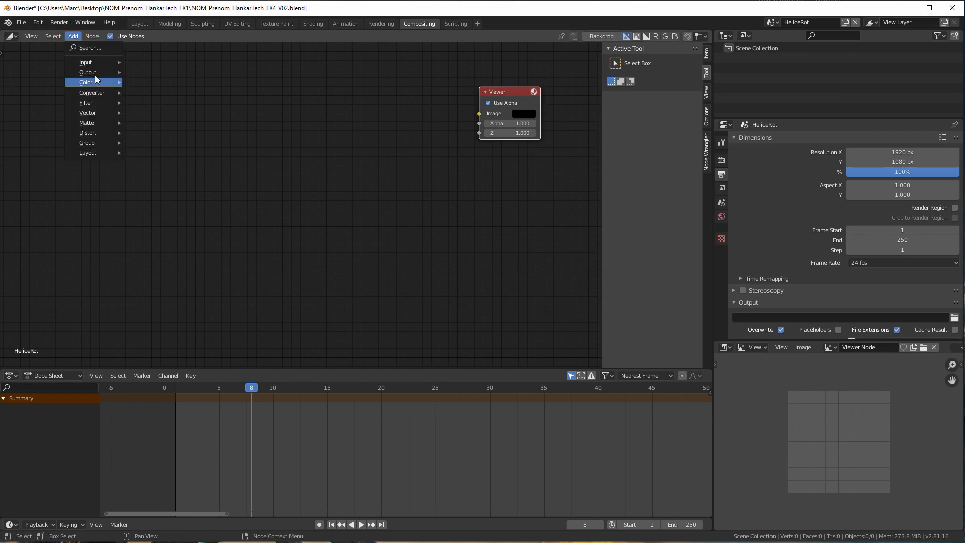
mouse_move(92, 63)
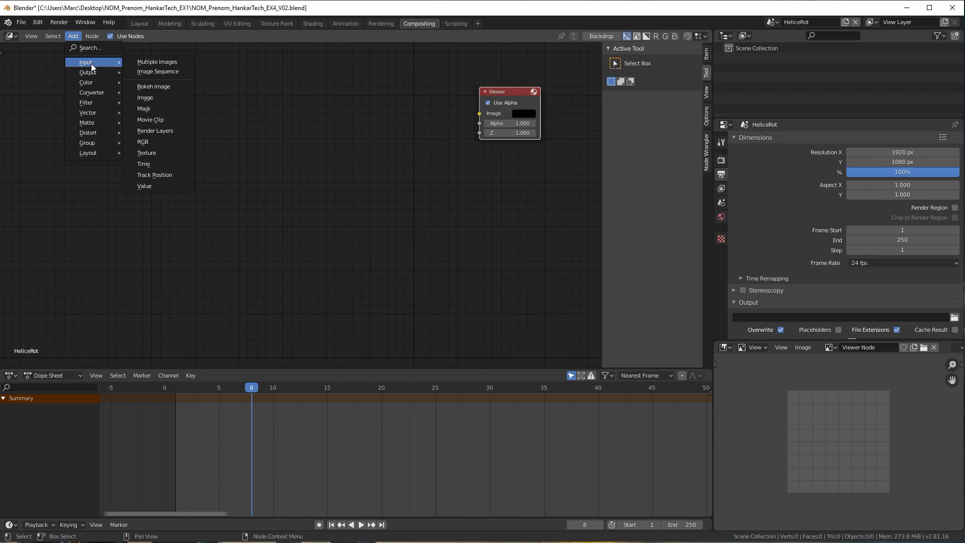
click(149, 100)
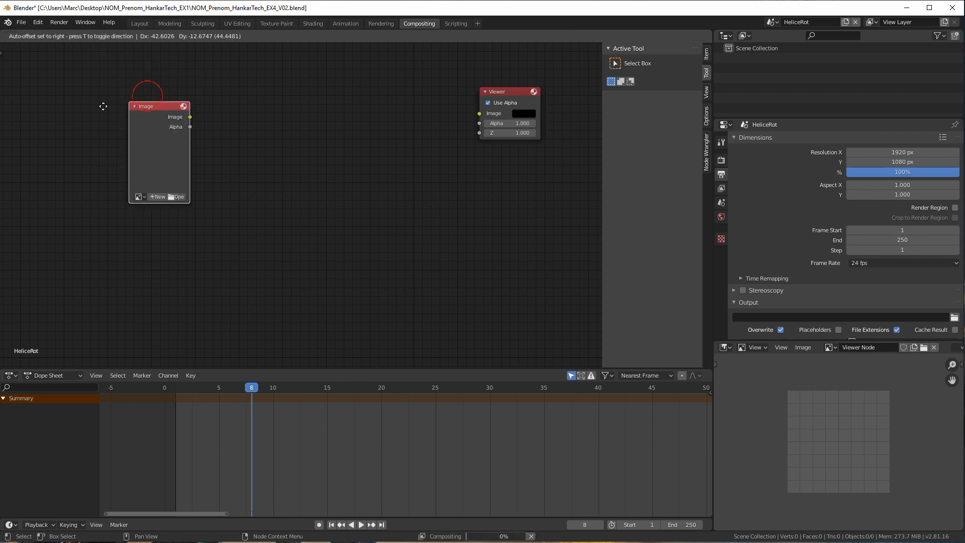
click(71, 90)
click(84, 182)
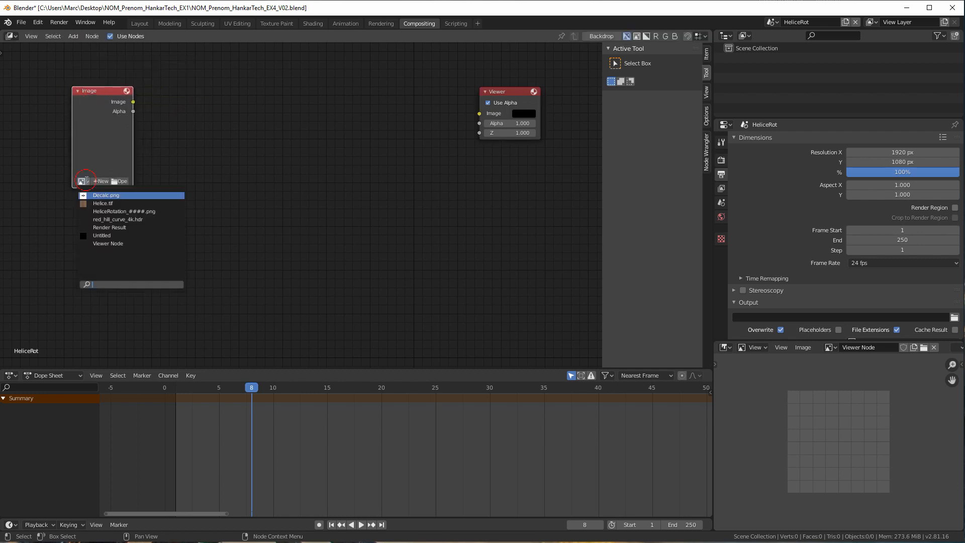
click(102, 204)
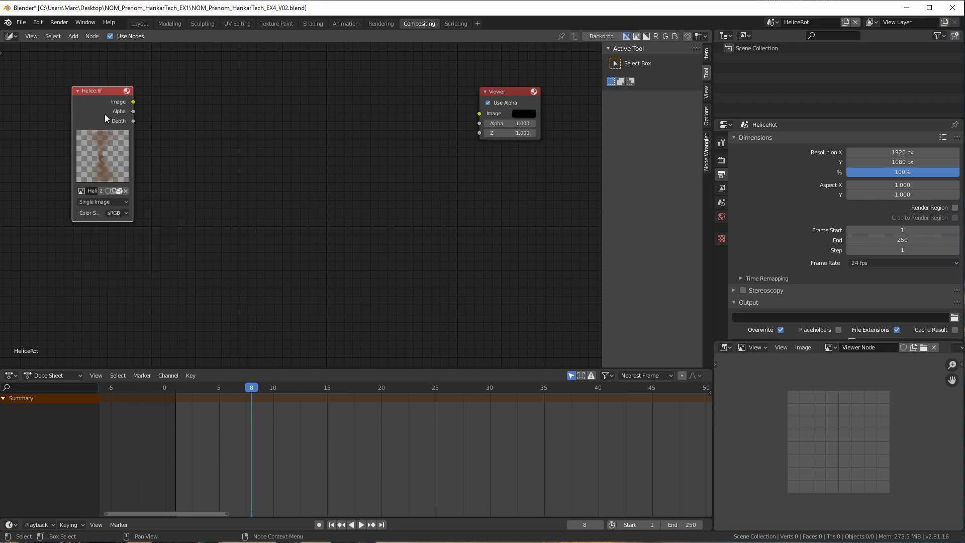
mouse_move(86, 88)
mouse_down()
mouse_move(61, 78)
mouse_move(79, 86)
mouse_up()
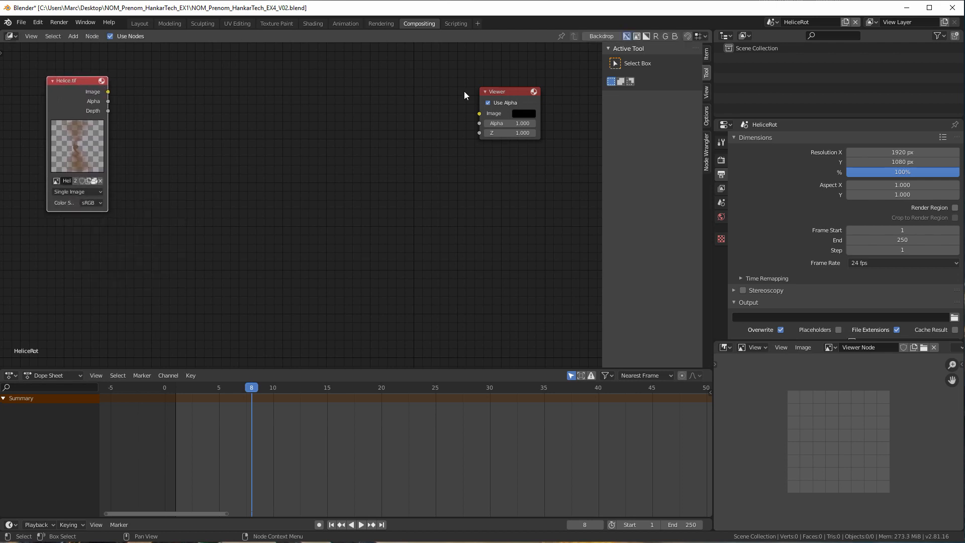
Connect the Helice.tif node's Image output to the Viewer's Image input and adjust both nodes' placement
drag(496, 89, 501, 87)
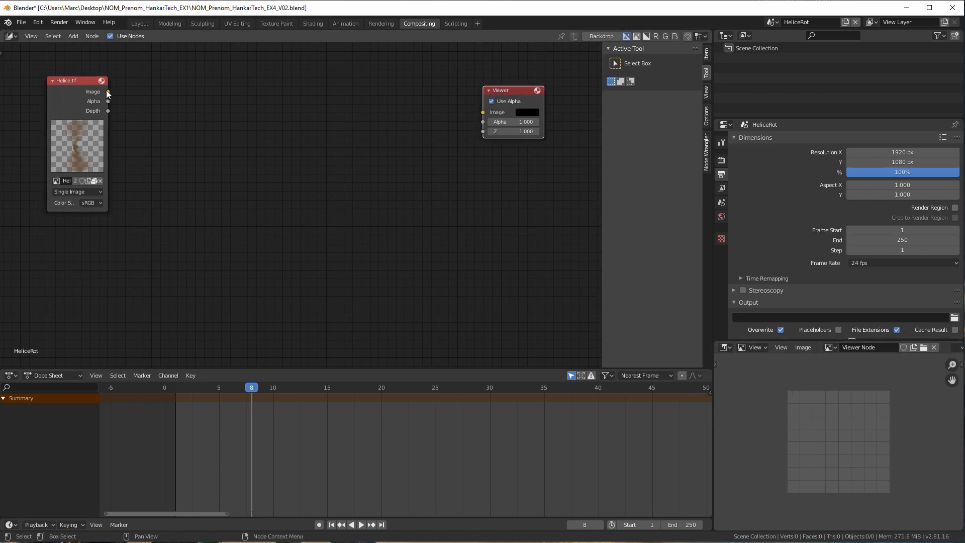
drag(108, 92, 482, 112)
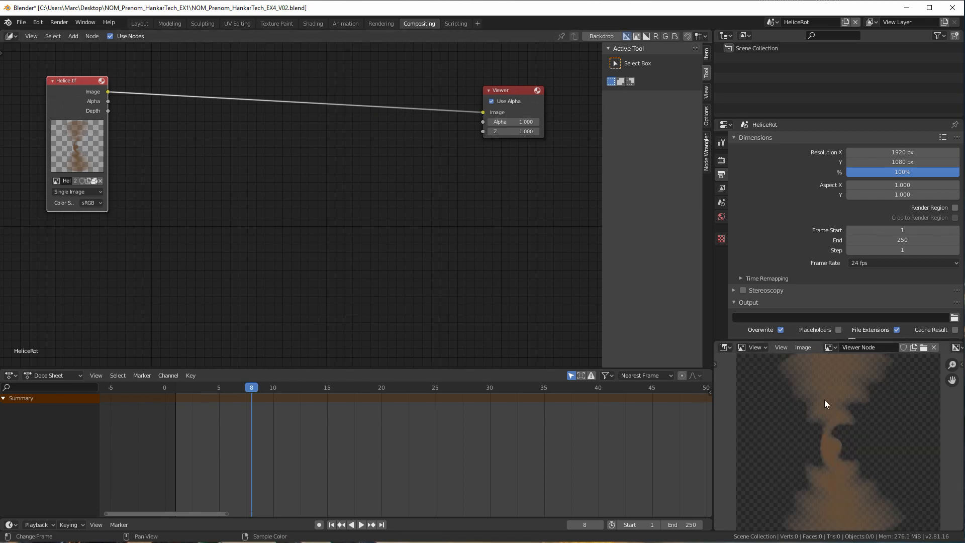
mouse_move(78, 79)
mouse_down()
mouse_move(74, 89)
mouse_move(92, 88)
mouse_up()
drag(540, 90, 546, 85)
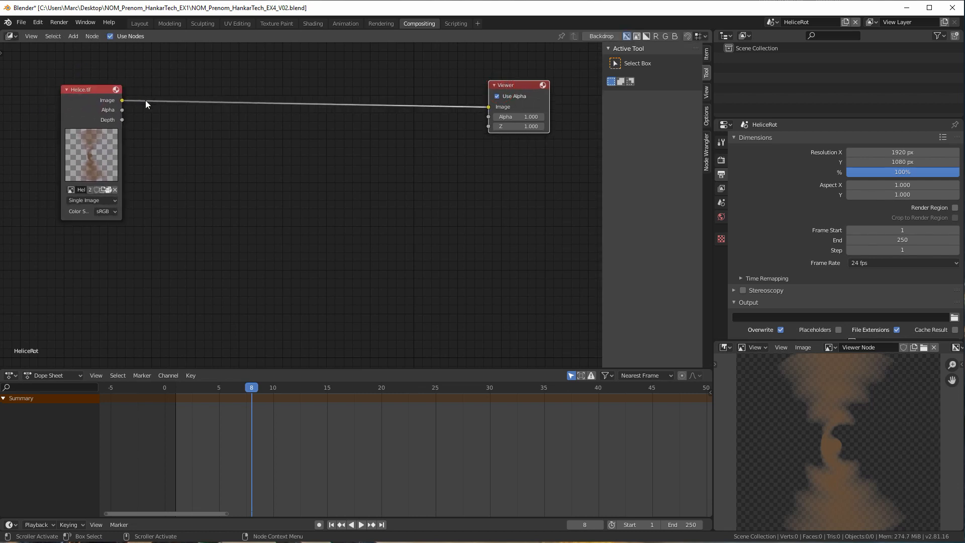
Insert a Distort Transform node into the link between Helice.tif and the Viewer, and space out the three nodes
click(75, 36)
mouse_move(90, 133)
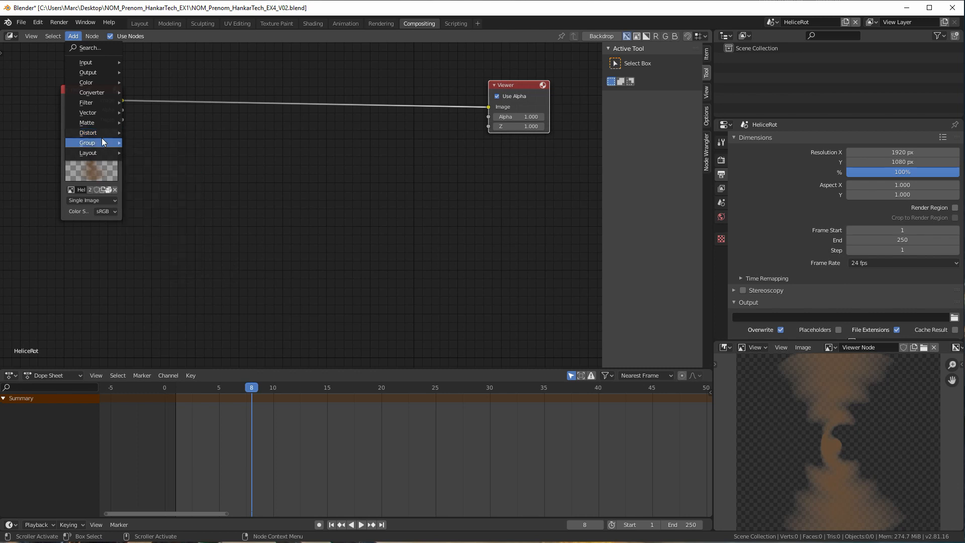
click(142, 253)
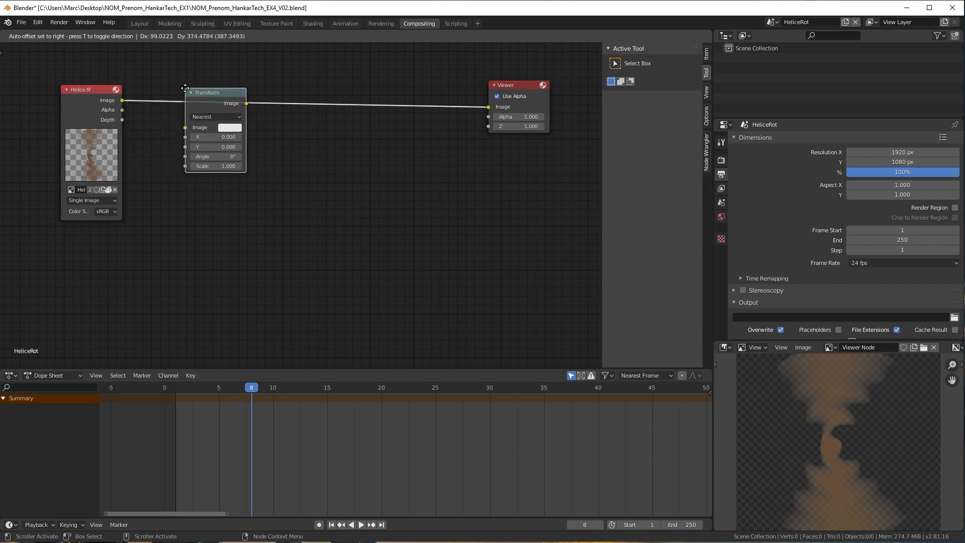
click(185, 90)
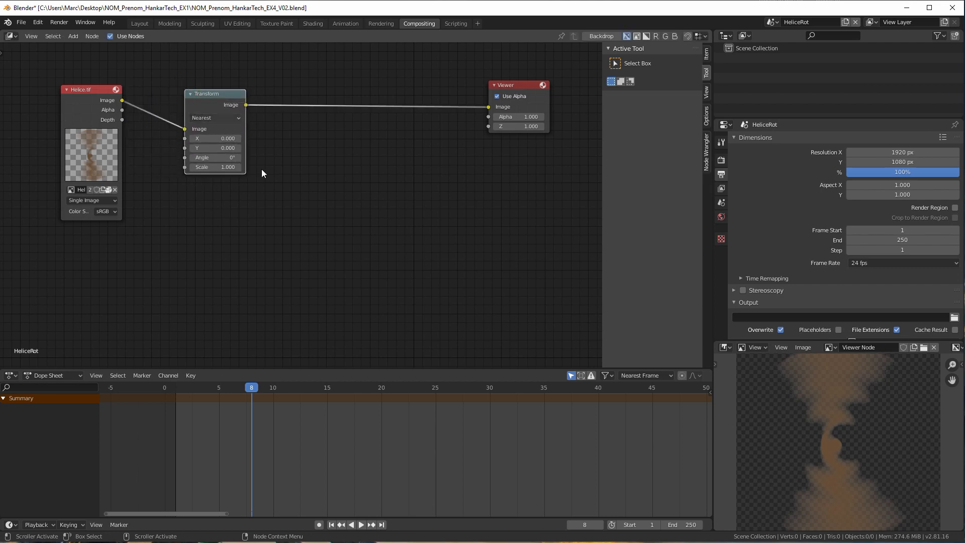
drag(89, 89, 80, 89)
drag(204, 92, 208, 89)
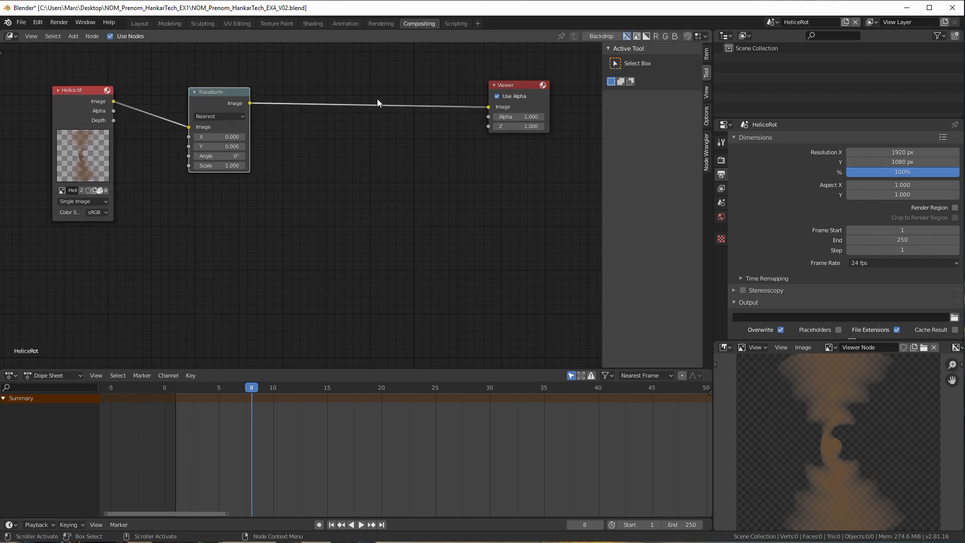
drag(516, 81, 522, 83)
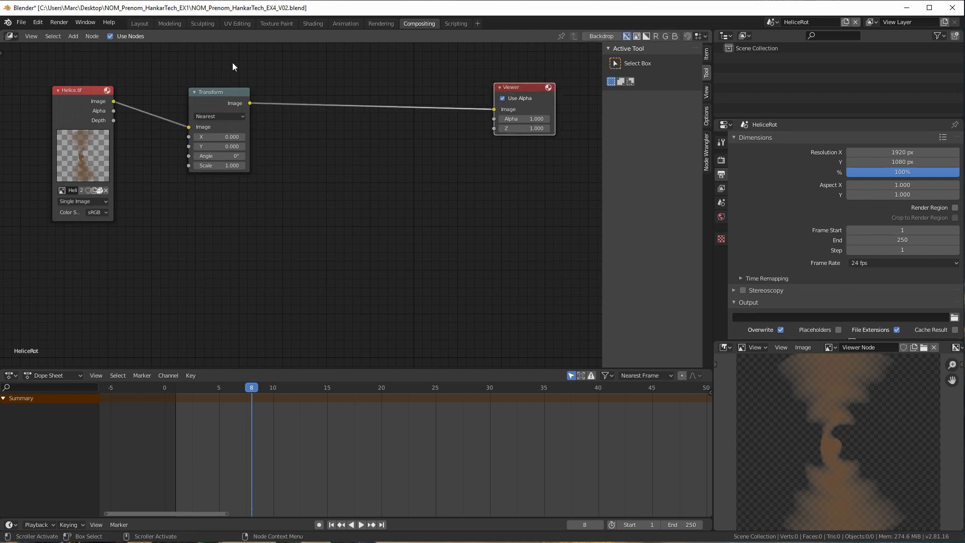
Try rotating the propeller to 43.4° with the Transform node's Angle, and reset the Angle to 0°
drag(220, 92, 214, 85)
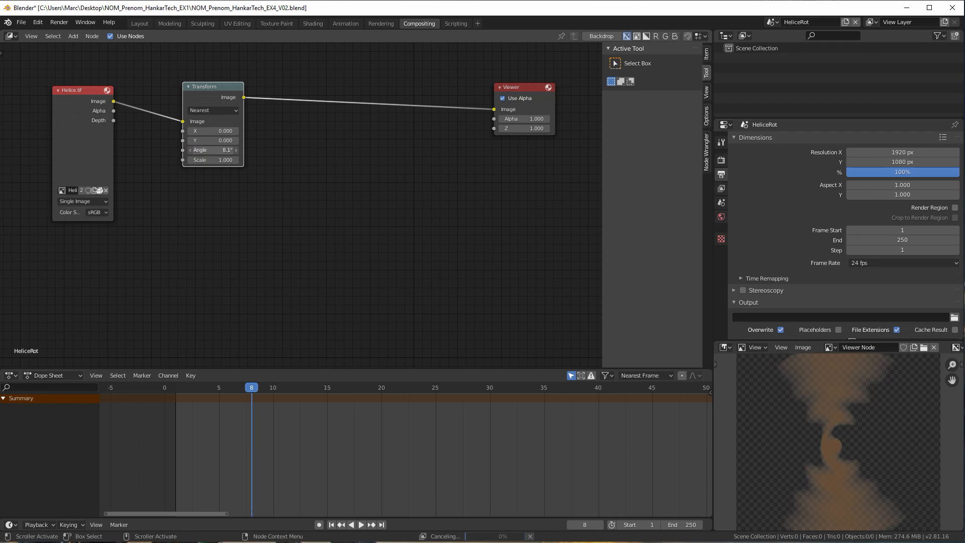
drag(213, 149, 236, 150)
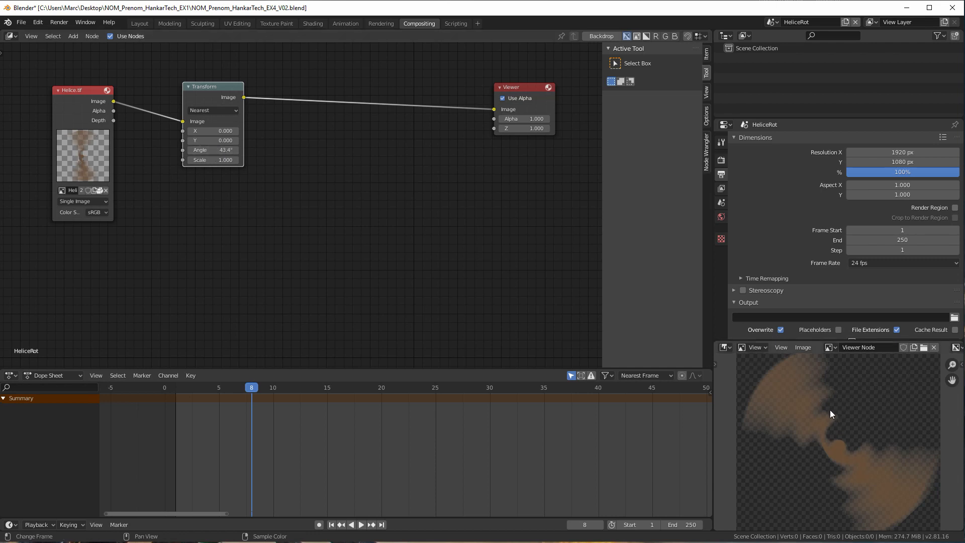
click(211, 150)
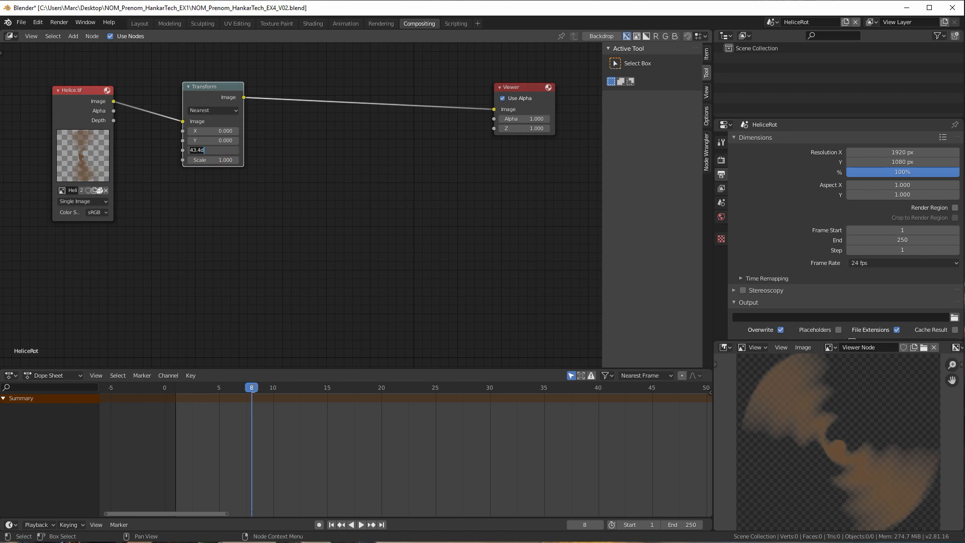
Insert a keyframe on the Transform node's Angle at 0° on frame 1
drag(201, 390, 176, 391)
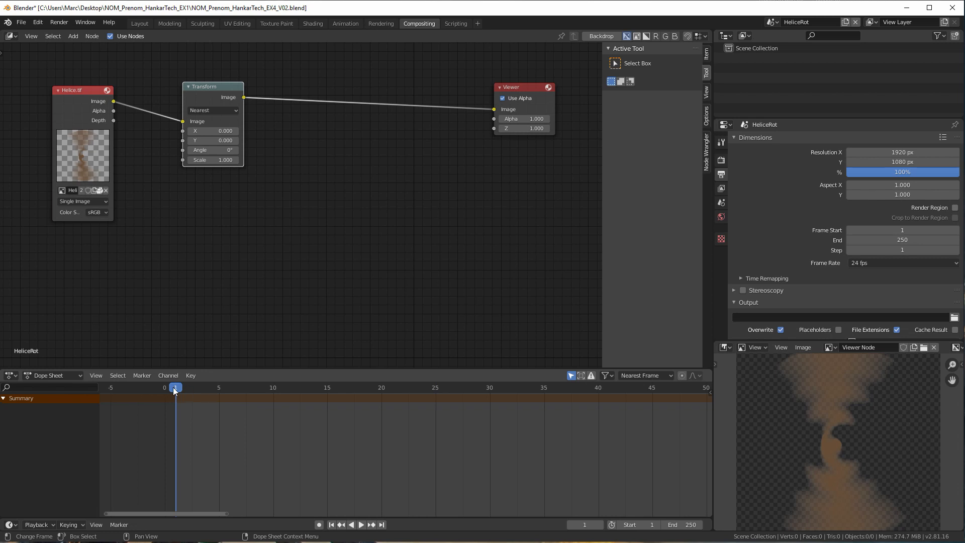
right_click(202, 150)
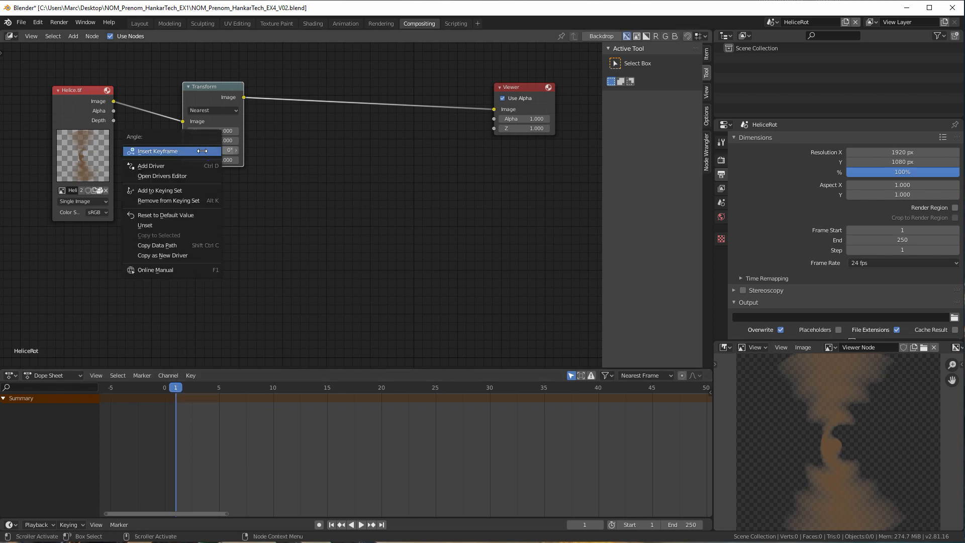
click(202, 151)
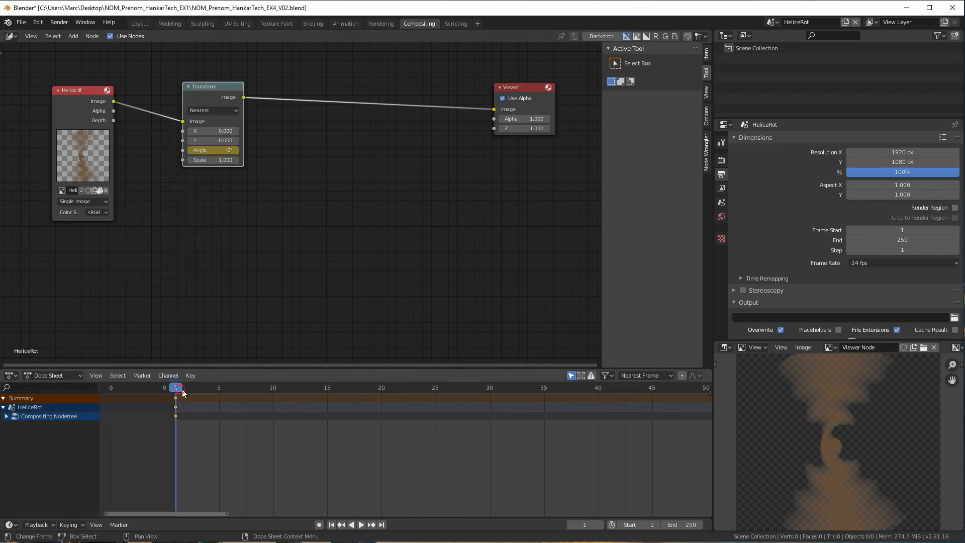
Set the Transform node's Angle to -360° on frame 6 and insert a keyframe for it
drag(184, 394, 234, 396)
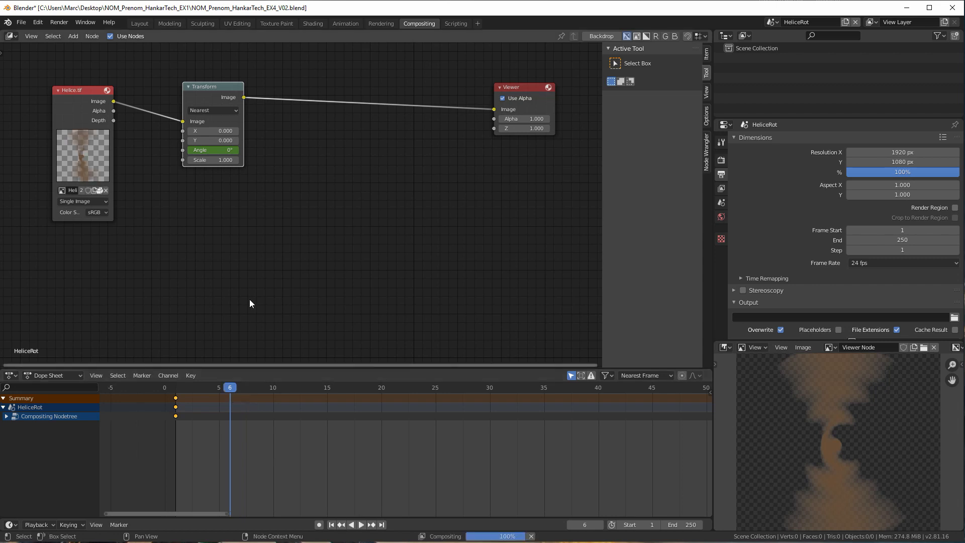
click(226, 151)
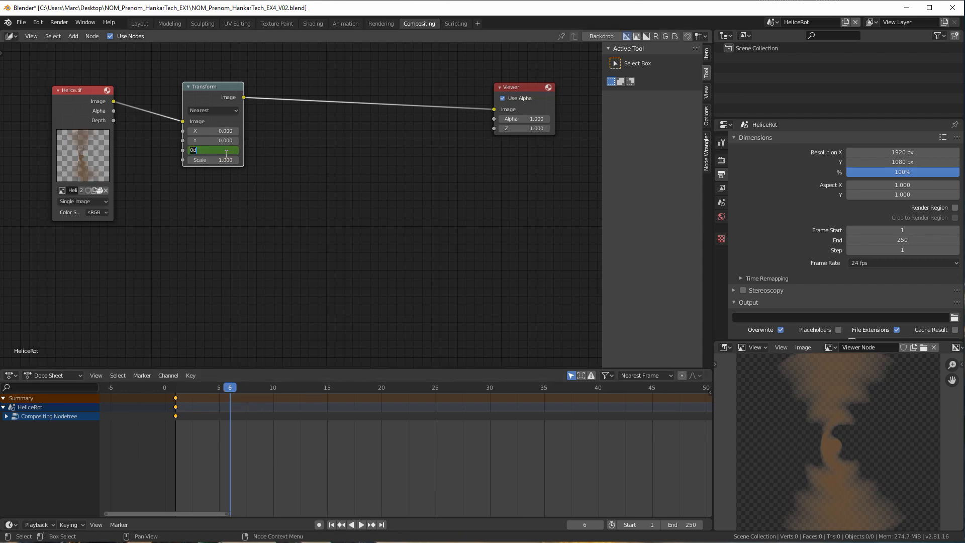
key(BackSpace)
key(Return)
right_click(217, 151)
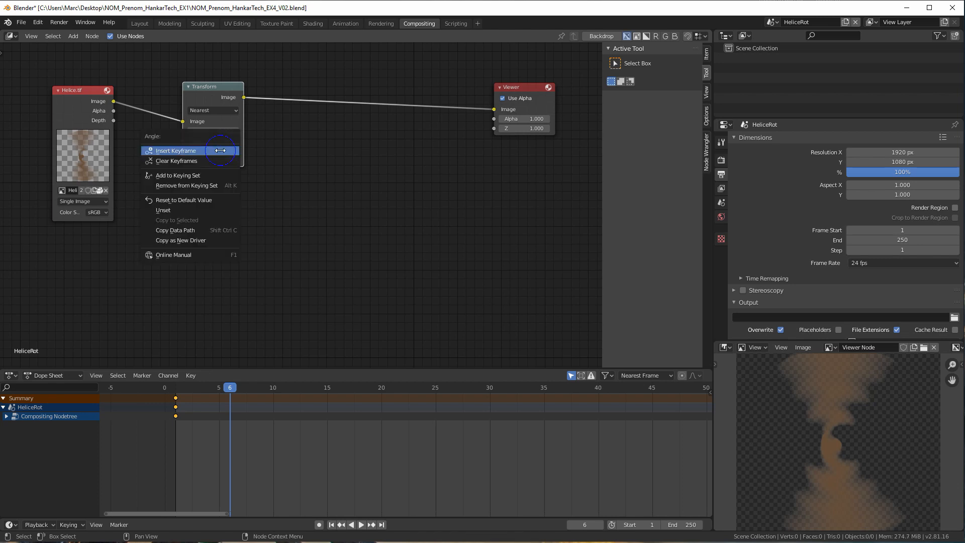
click(182, 151)
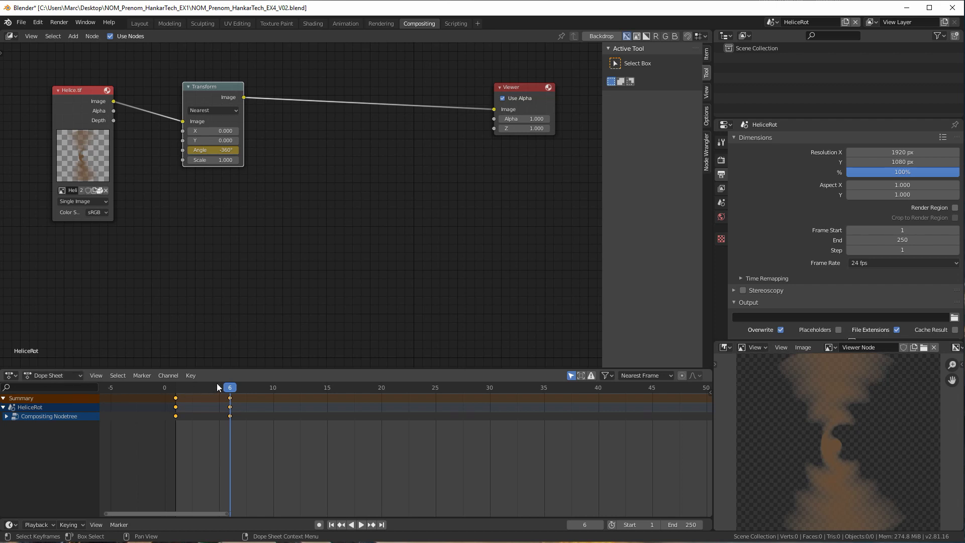
Preview the propeller rotation between frames 1 and 6, returning to frame 1
key(space)
click(175, 389)
drag(175, 389, 229, 393)
drag(230, 390, 180, 390)
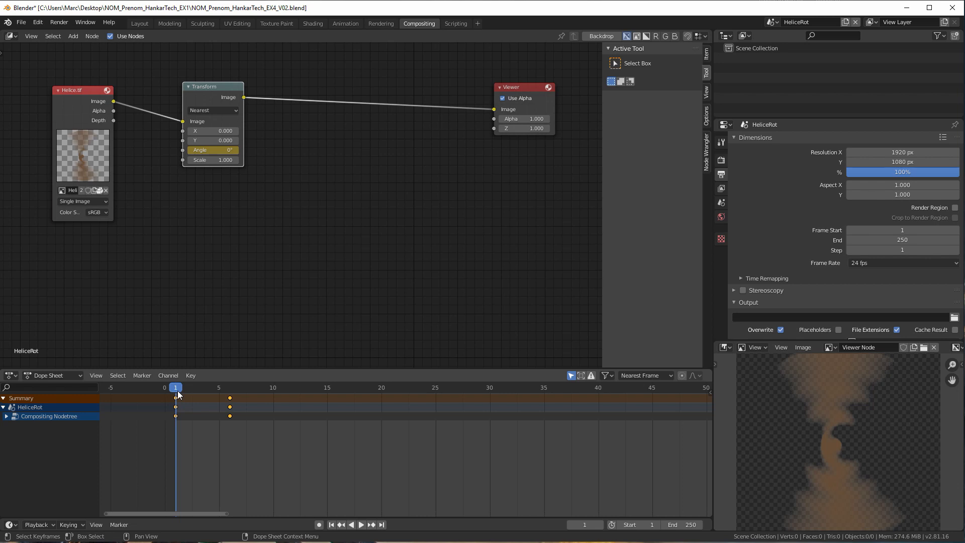
Show the Angle animation in the Graph Editor and set its keyframes' interpolation mode to Linear
click(13, 377)
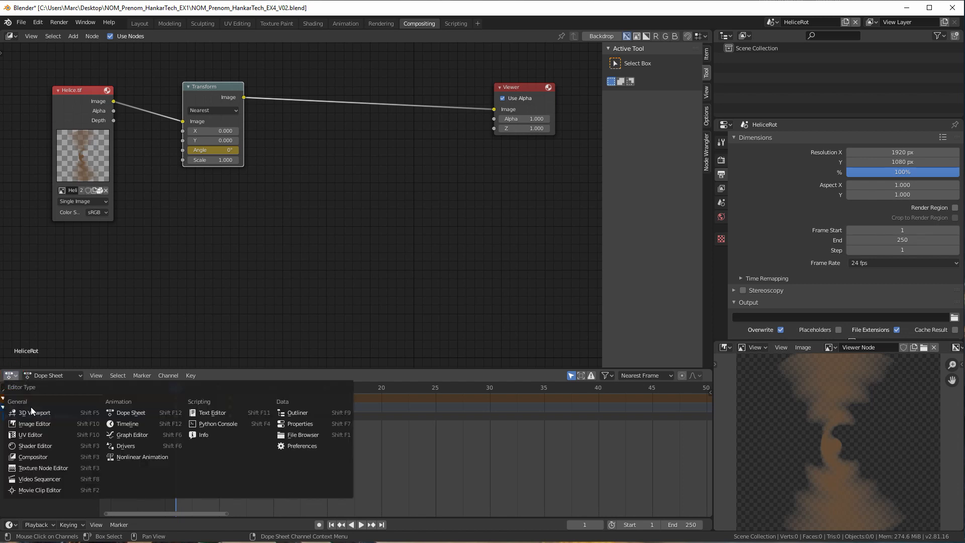
click(134, 435)
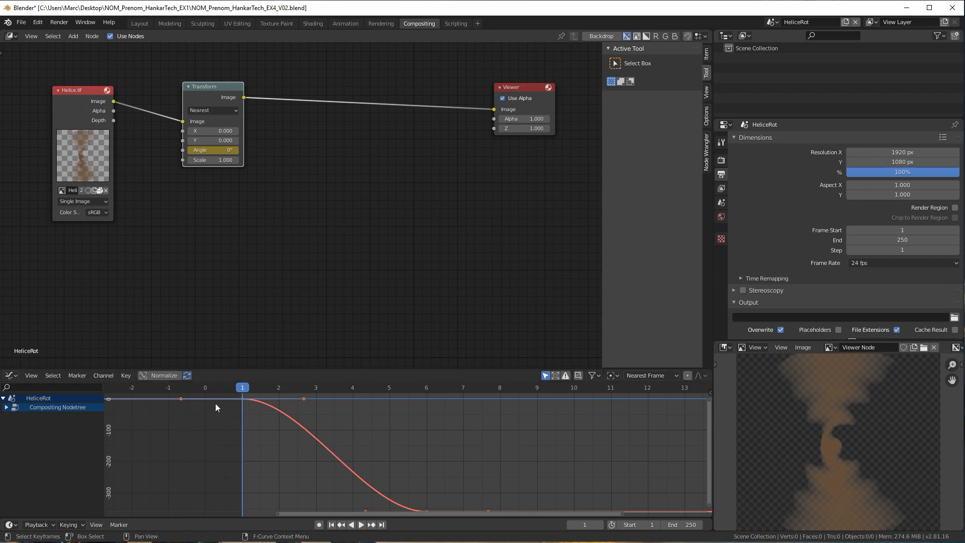
scroll(354, 460, down, 1)
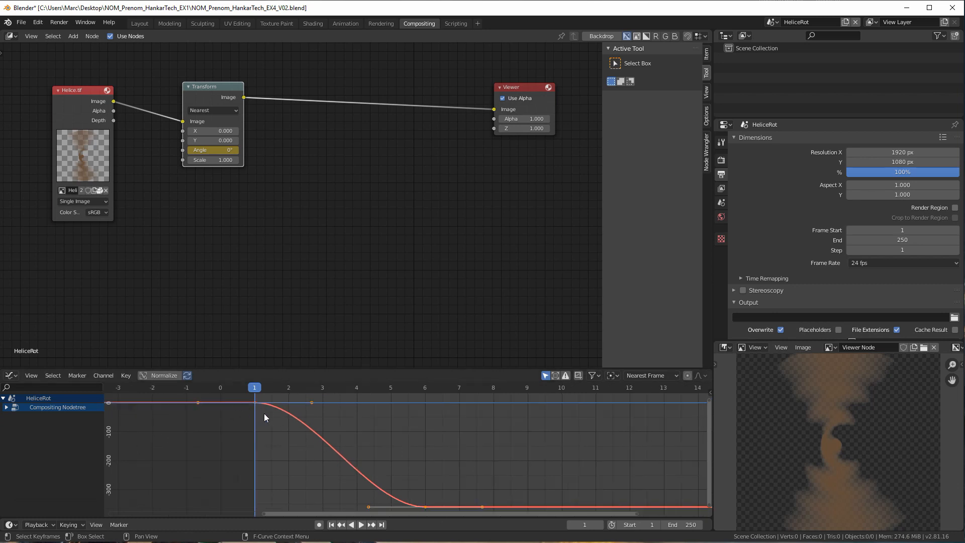
scroll(342, 404, down, 1)
scroll(336, 421, up, 2)
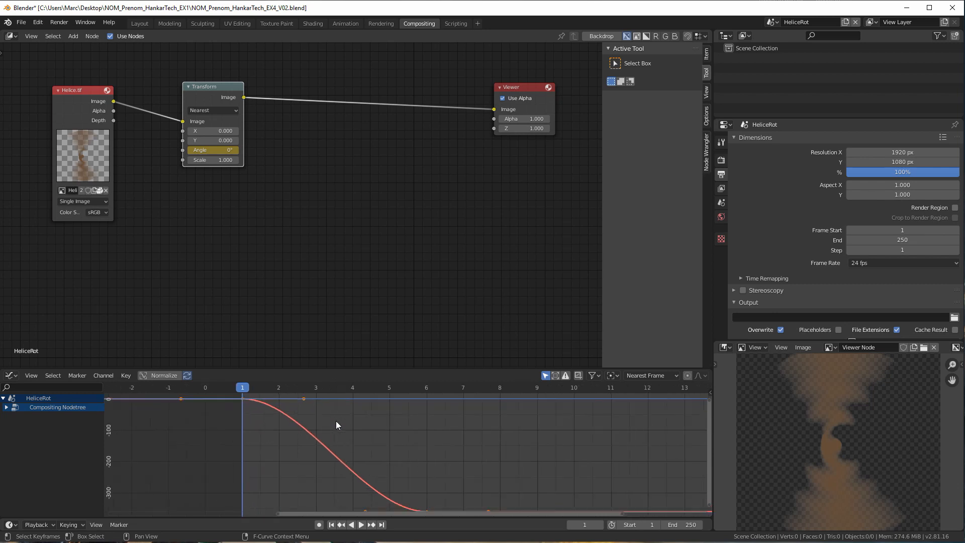
scroll(336, 421, down, 1)
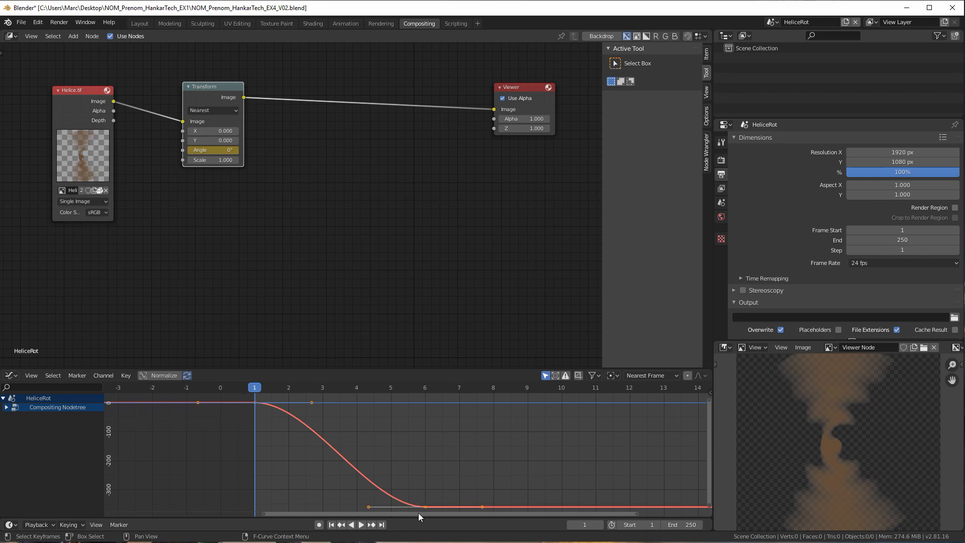
right_click(285, 411)
mouse_move(276, 411)
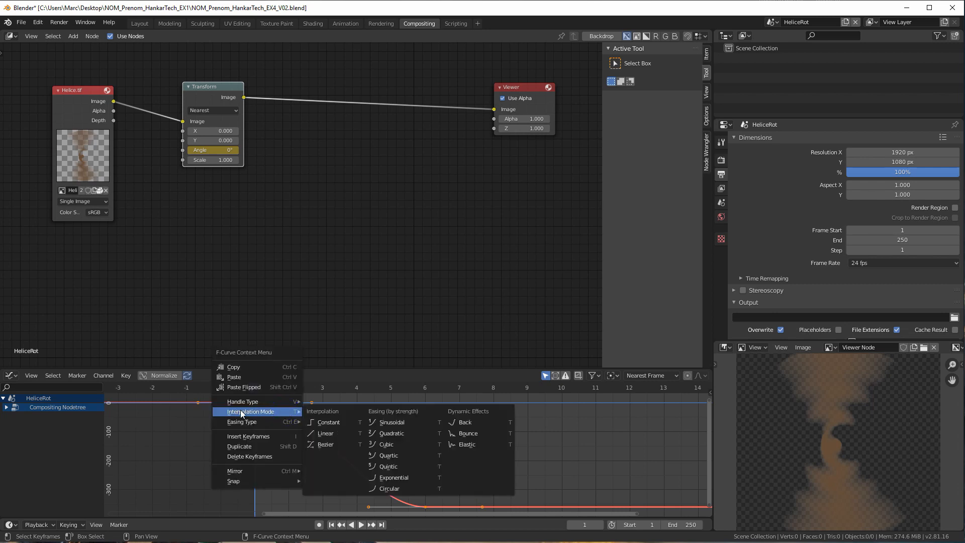
click(321, 434)
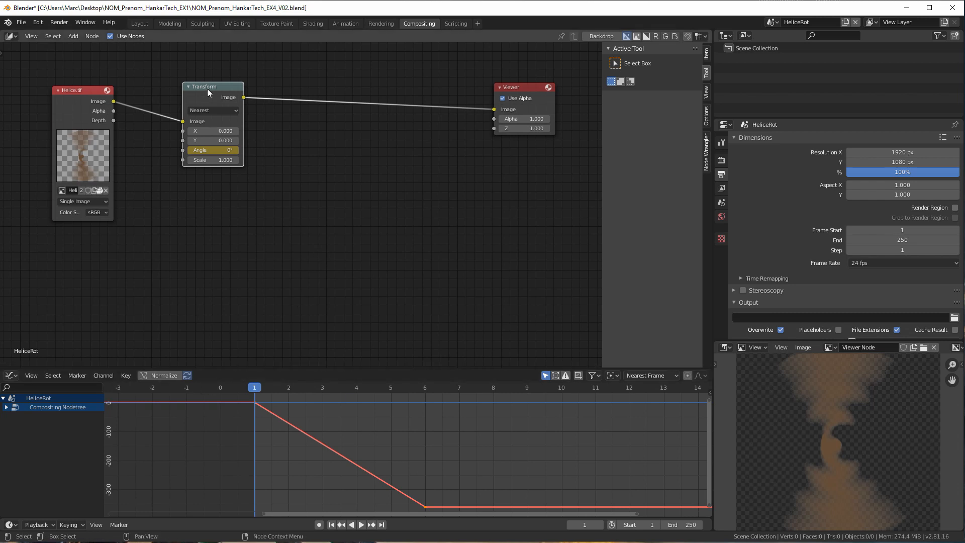
Rearrange the Helice.tif, Transform and Viewer nodes, bringing the Viewer slightly closer to the Transform node
drag(207, 89, 212, 102)
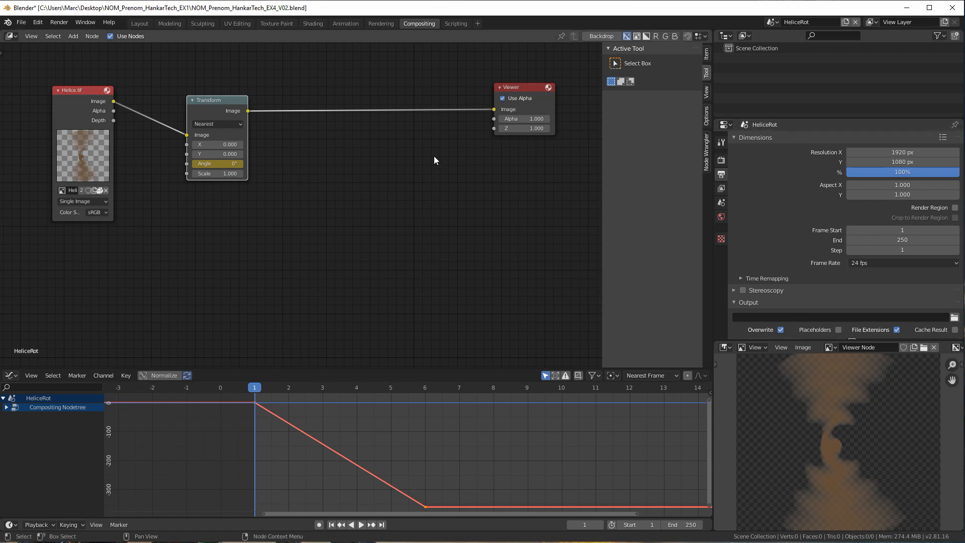
drag(89, 95, 98, 112)
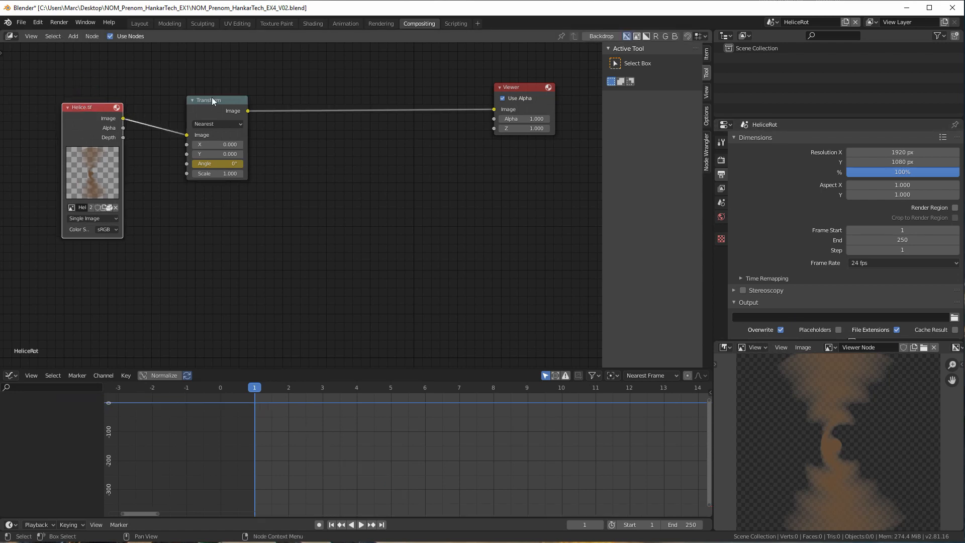
drag(220, 97, 217, 100)
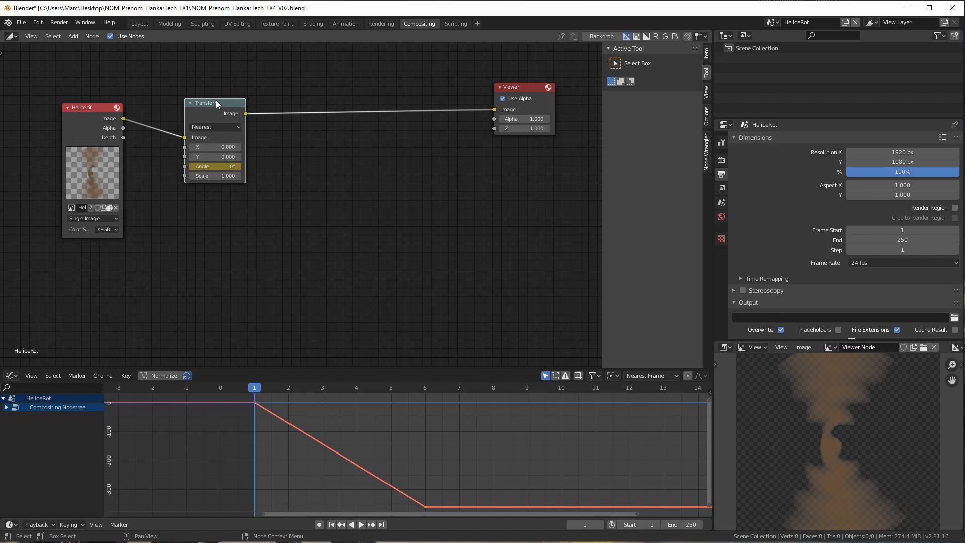
drag(215, 100, 208, 97)
drag(514, 85, 478, 87)
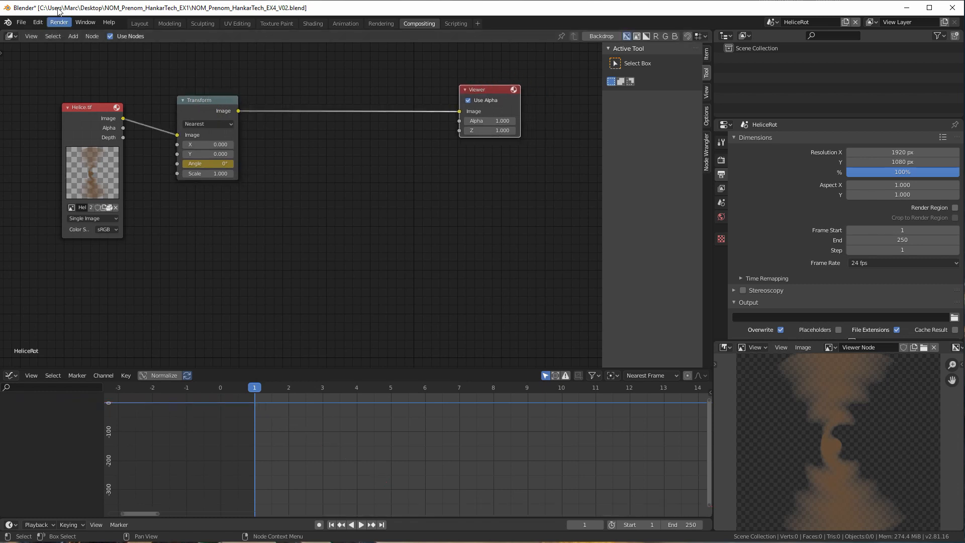
Add a Composite output node below the Viewer, connect the Transform's Image output to it, and tidy the node placement
click(74, 36)
mouse_move(91, 74)
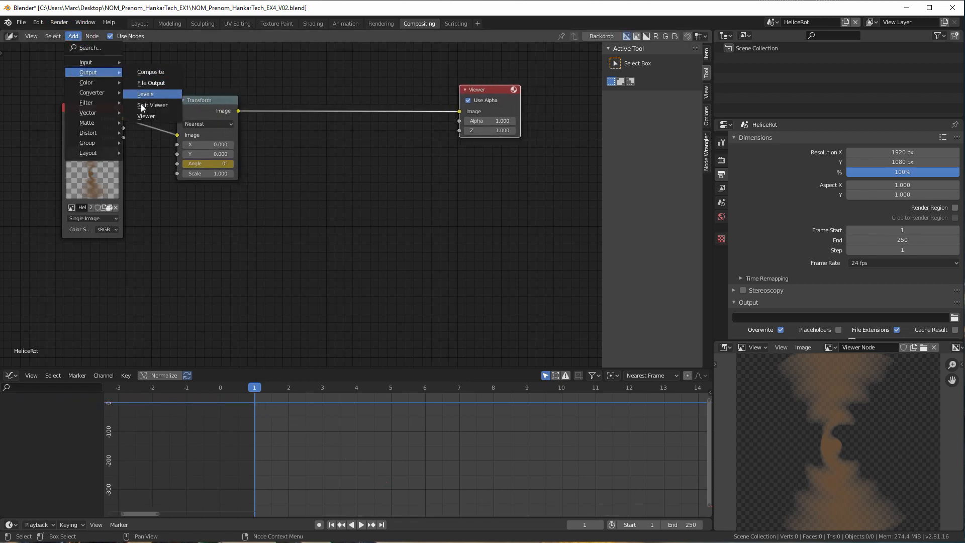
click(149, 72)
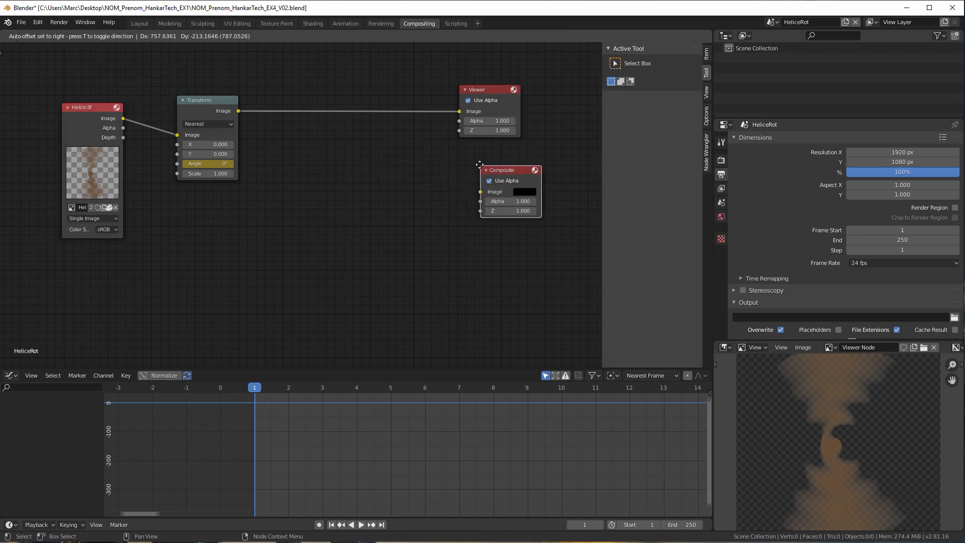
click(459, 154)
drag(239, 112, 460, 182)
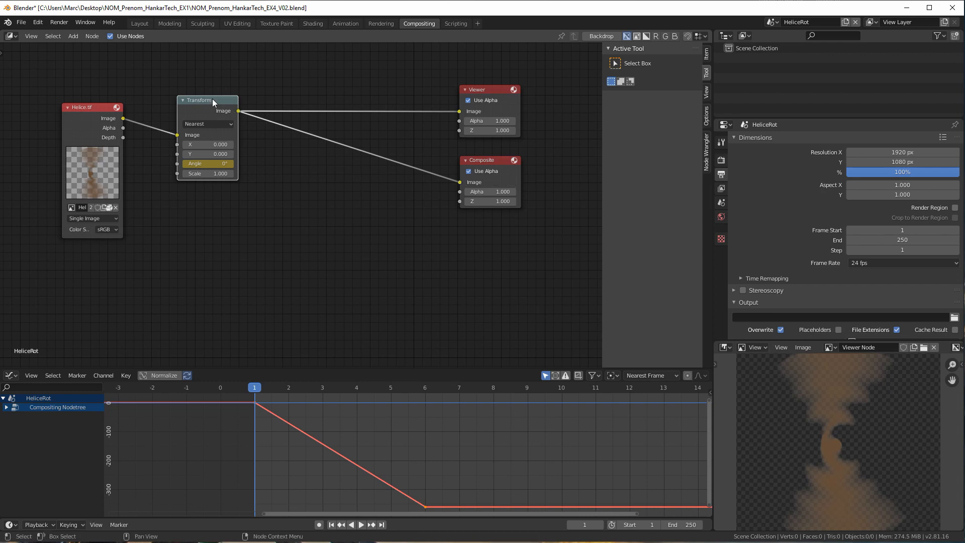
drag(212, 100, 200, 99)
click(484, 157)
drag(484, 156, 483, 149)
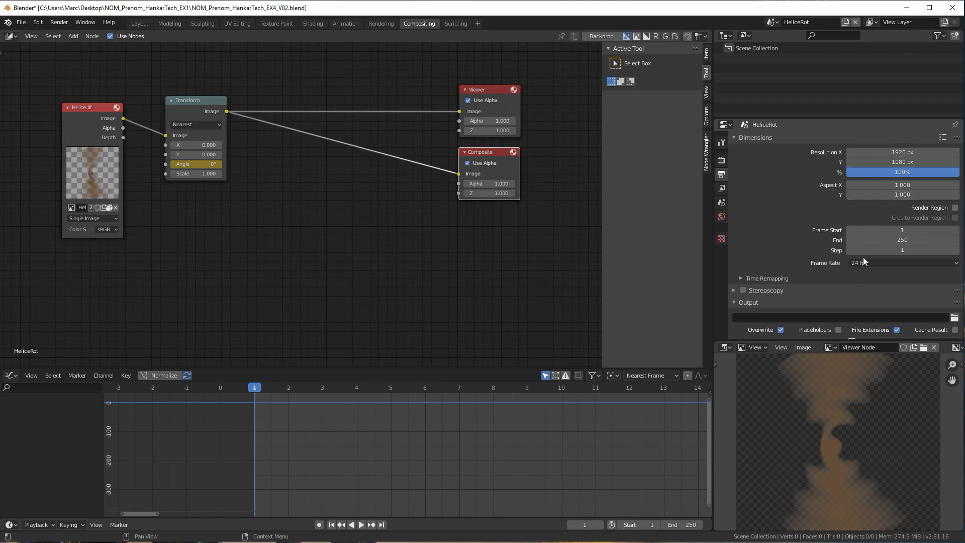
Set the HeliceRot scene's render resolution to 512 px in X and 512 px in Y
scroll(780, 264, down, 4)
scroll(780, 240, up, 4)
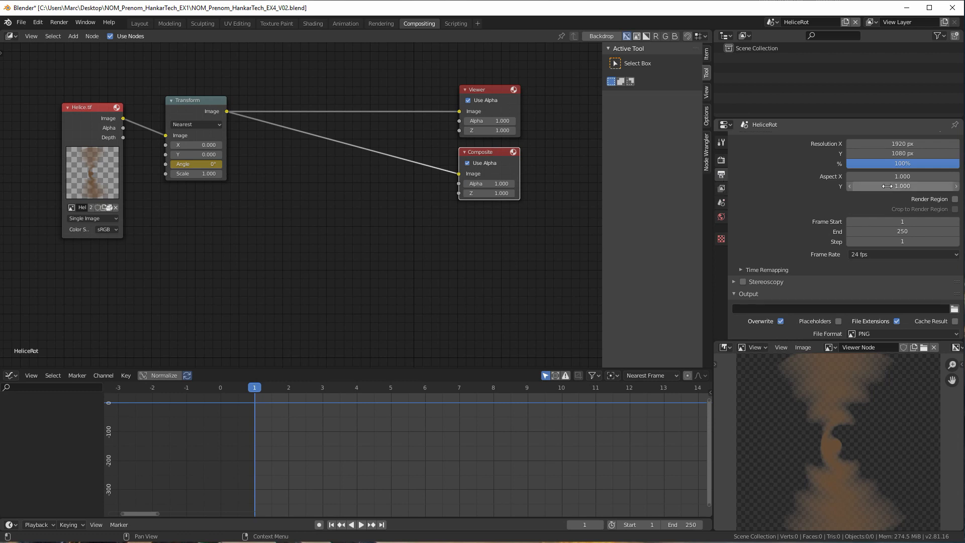
scroll(804, 174, up, 1)
click(895, 152)
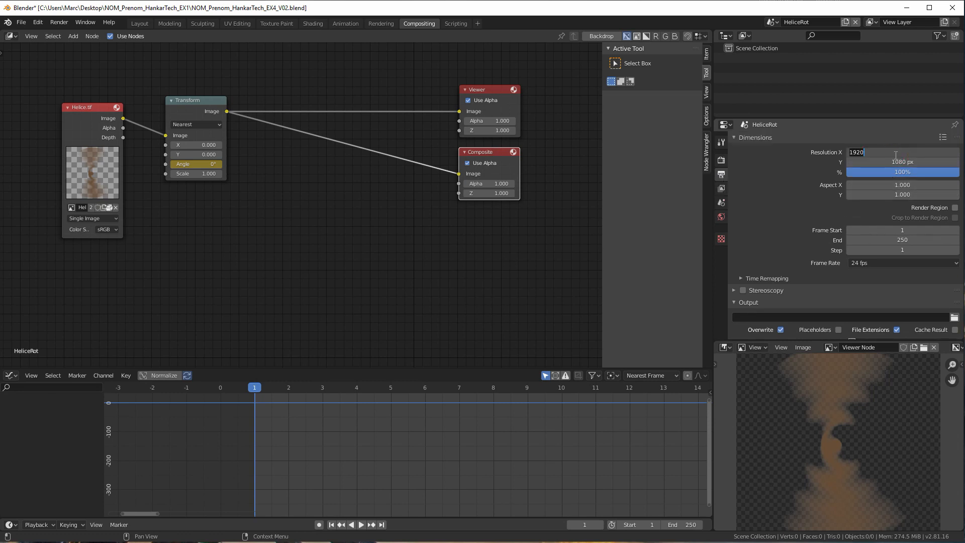
text(512)
click(882, 162)
text(512)
key(Return)
Set the scene's end frame to 6
click(897, 240)
text(6)
key(Return)
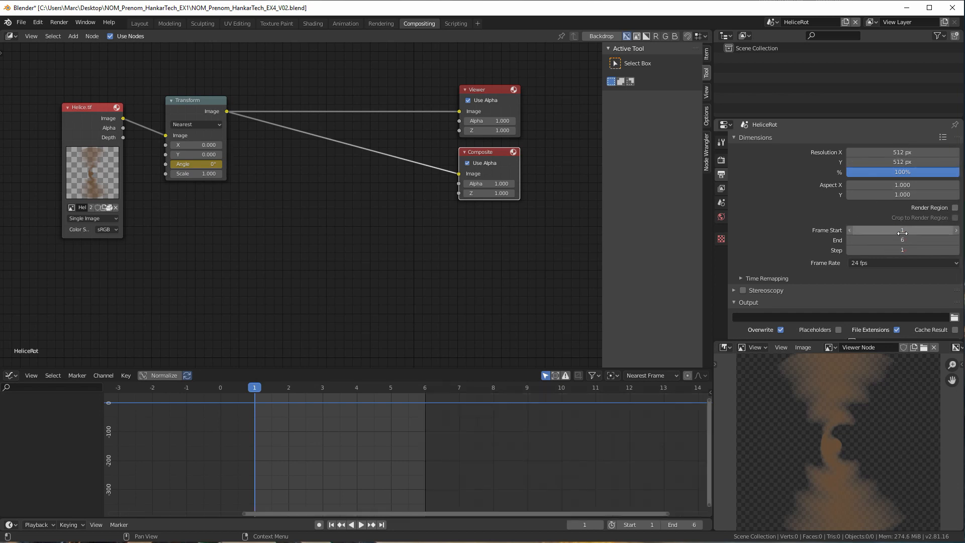
Browse for the render output path and open the Desktop folder HeliceRot\New Folder
scroll(782, 280, down, 4)
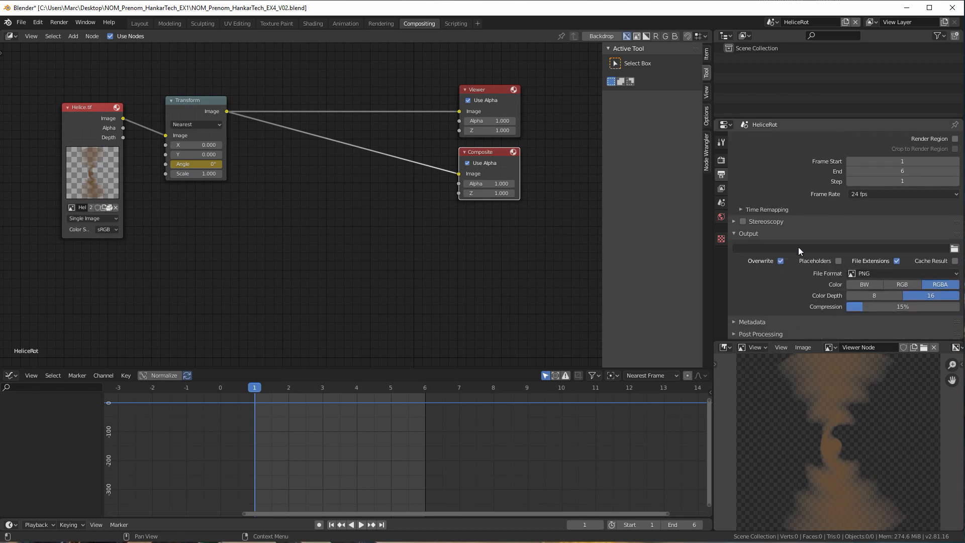
click(954, 248)
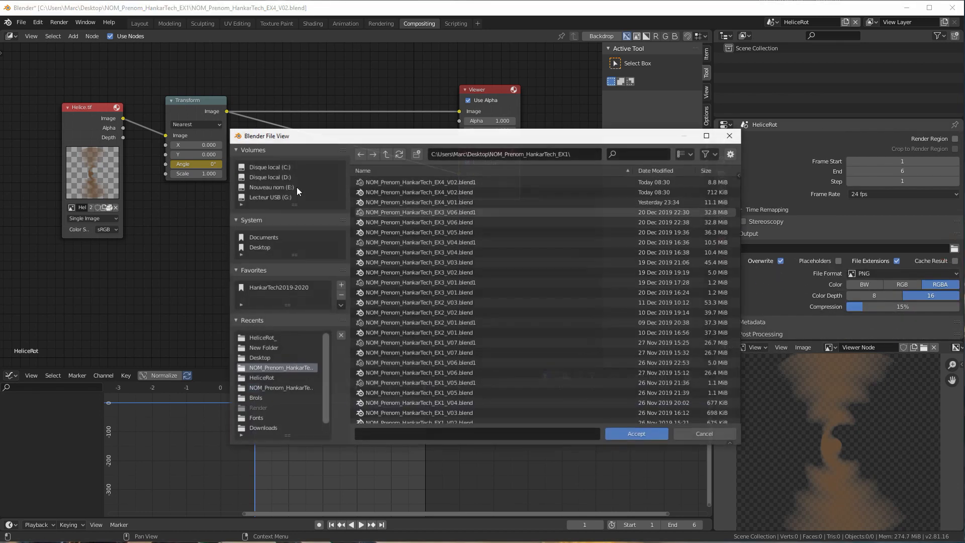
click(257, 247)
double_click(374, 223)
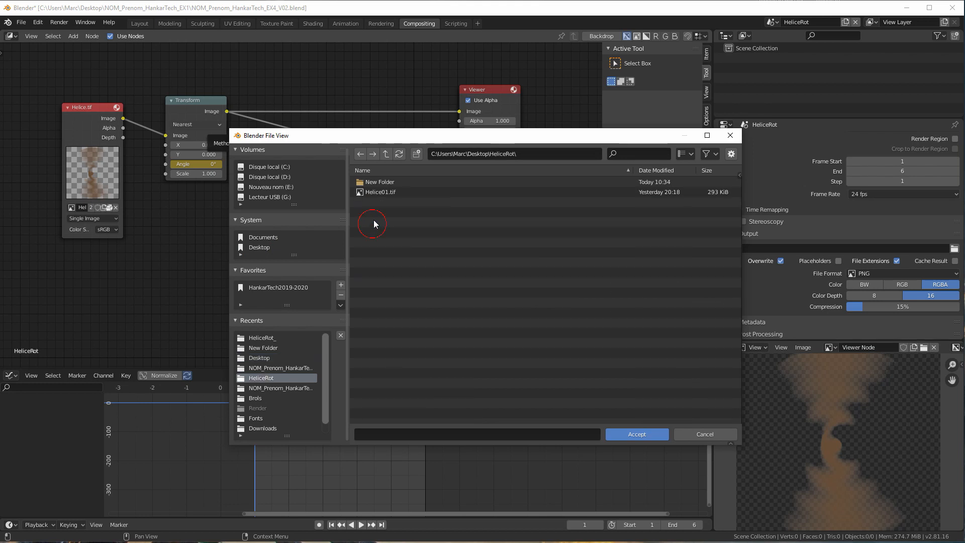
double_click(376, 182)
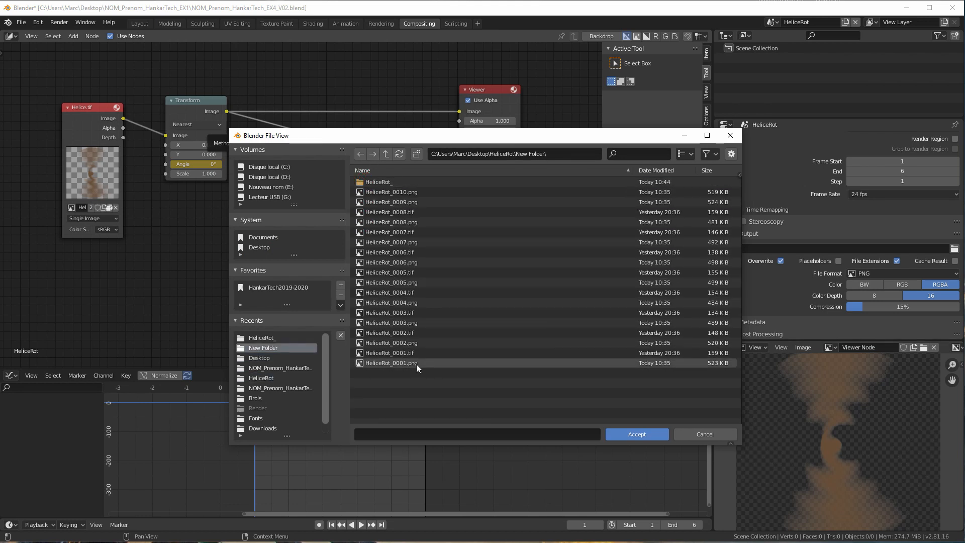
Delete all the old HeliceRot_ PNG and TIF images from New Folder
drag(416, 364, 380, 177)
key(Delete)
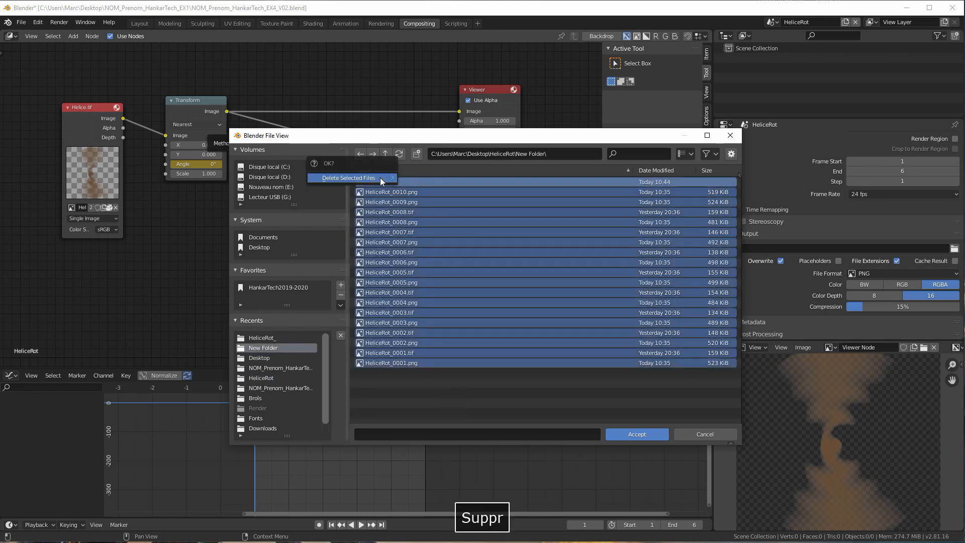
click(380, 177)
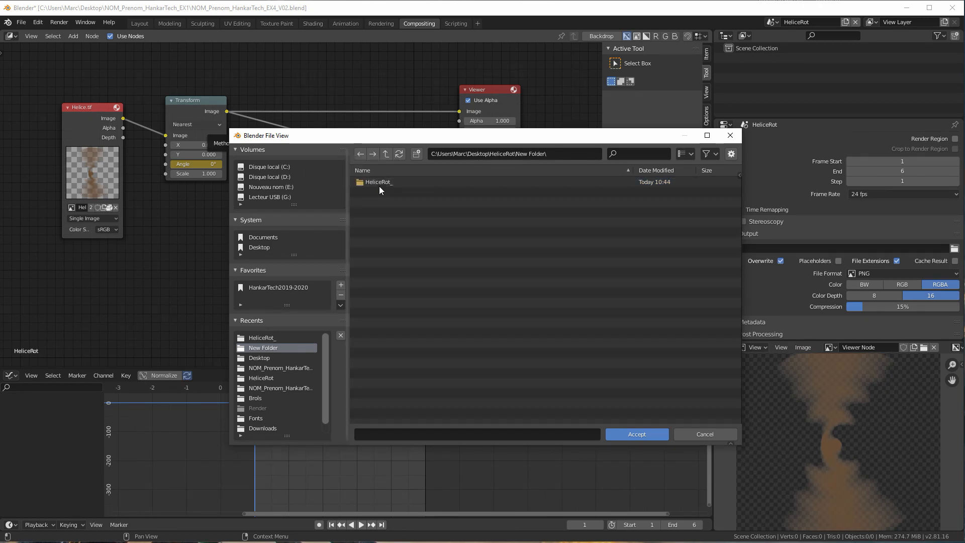
Open the HeliceRot_ subfolder and delete all the old HeliceRotation_ PNG images, 0001 to 0006
double_click(379, 186)
drag(407, 246, 382, 179)
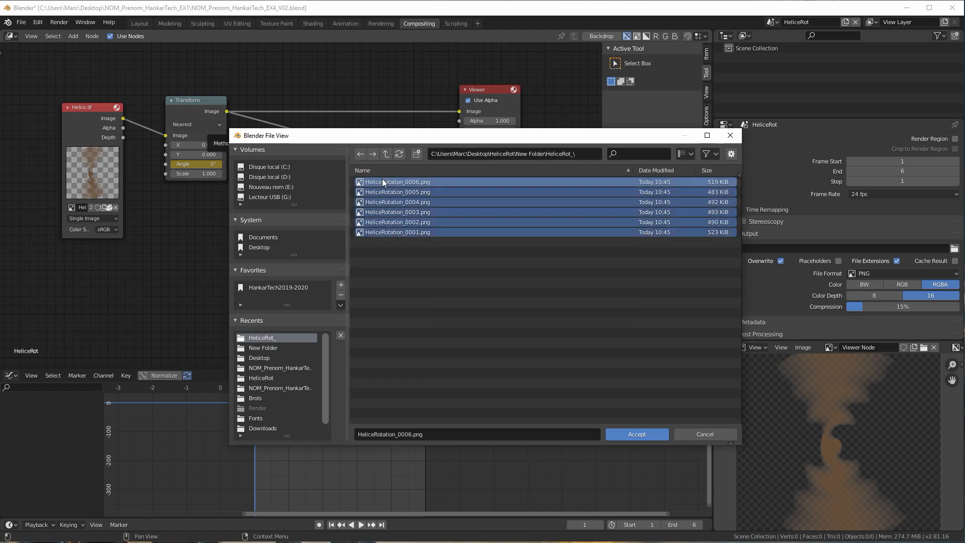
key(Delete)
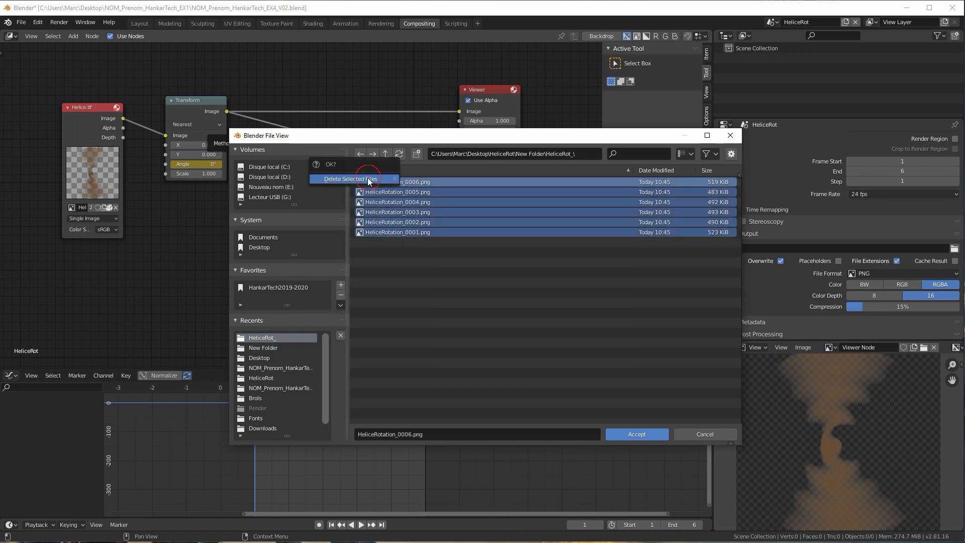
click(367, 177)
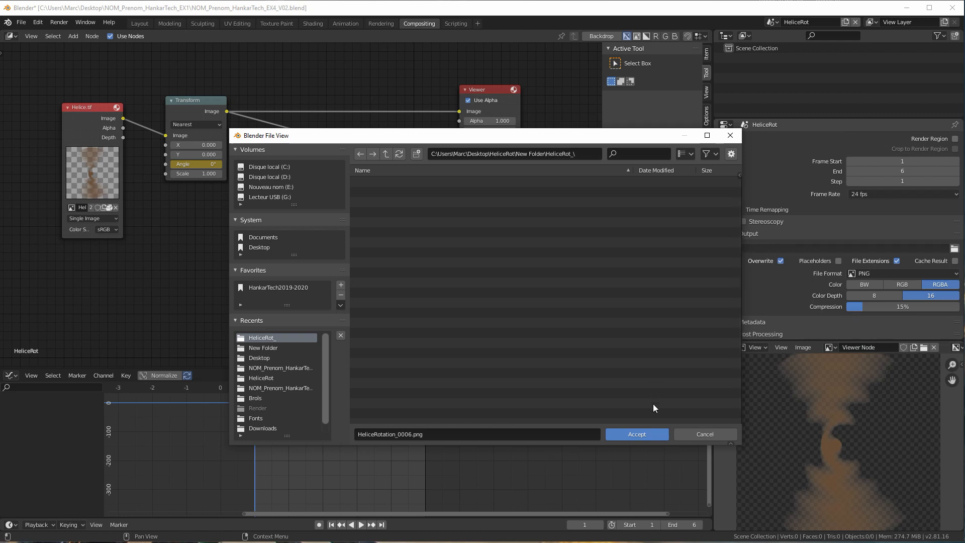
Accept the HeliceRot_ folder as the render output location and shorten the output file name to HeliceRotation_
click(647, 432)
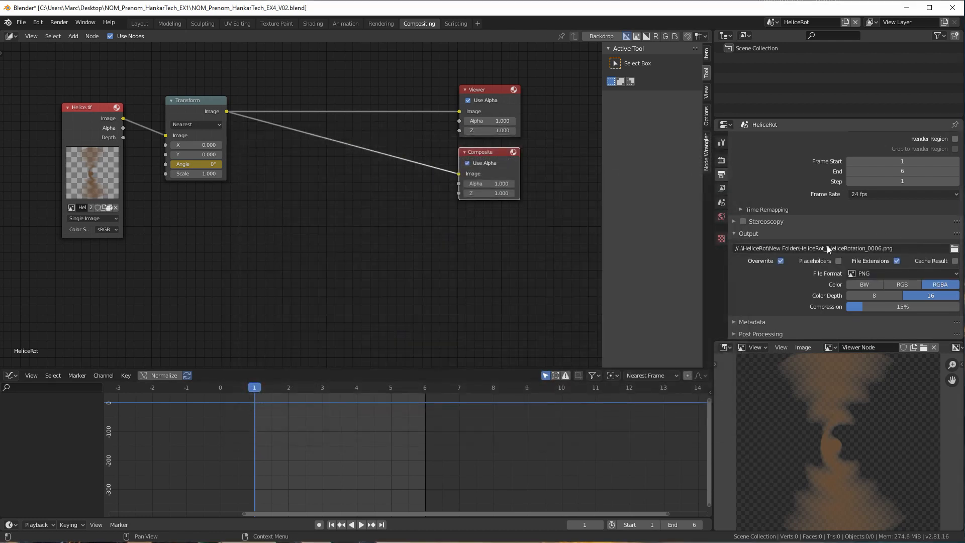
click(866, 248)
drag(866, 248, 899, 248)
click(873, 248)
click(868, 248)
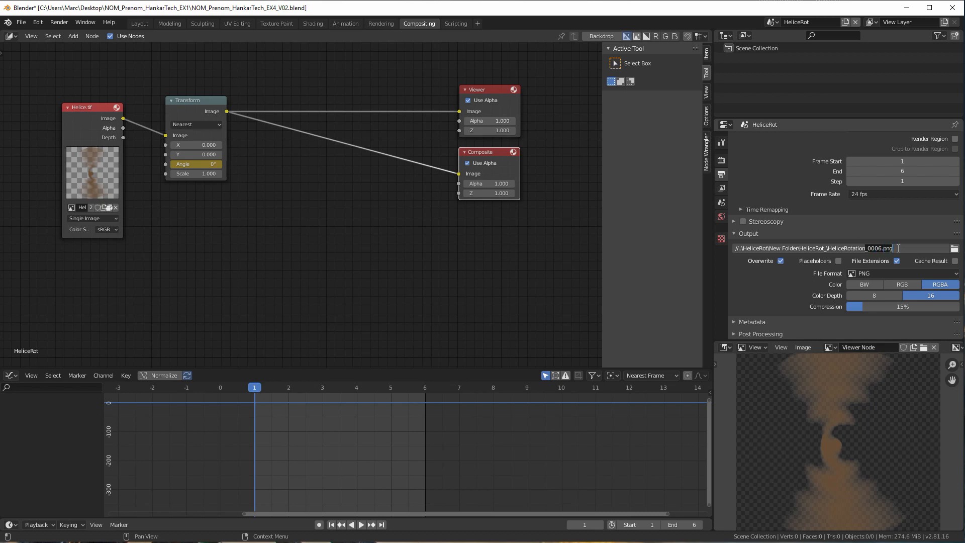
text(_)
key(Return)
Render the HeliceRot scene's animation from frame 1 to 6 as a PNG sequence
click(55, 23)
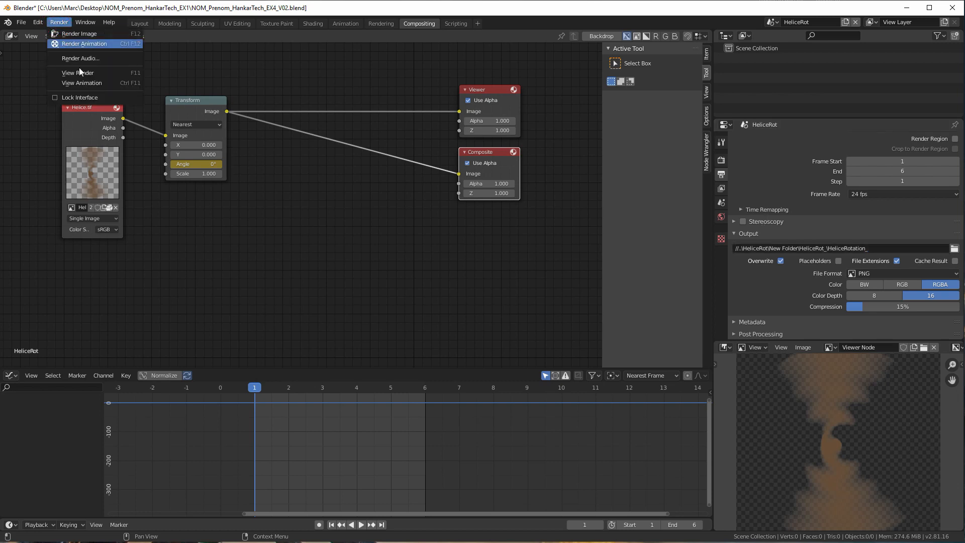
click(80, 44)
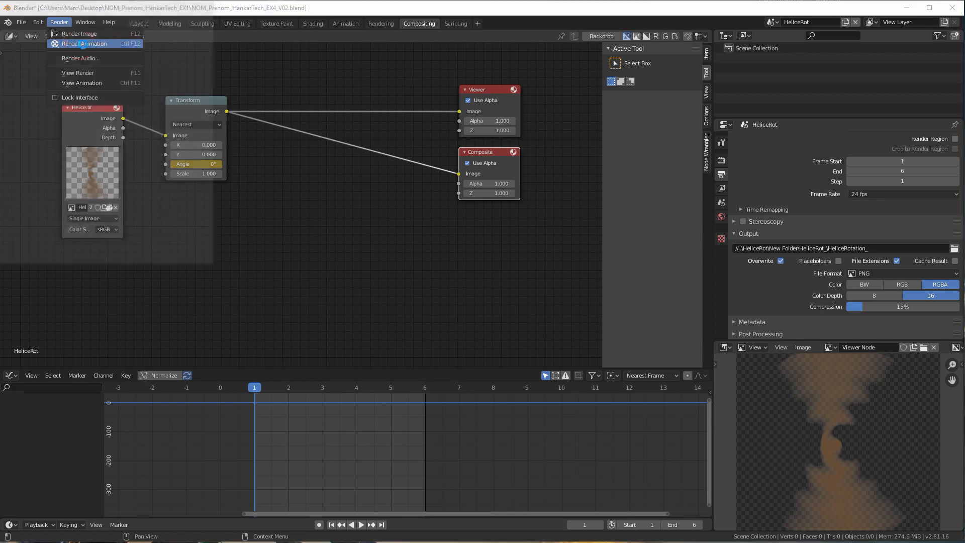